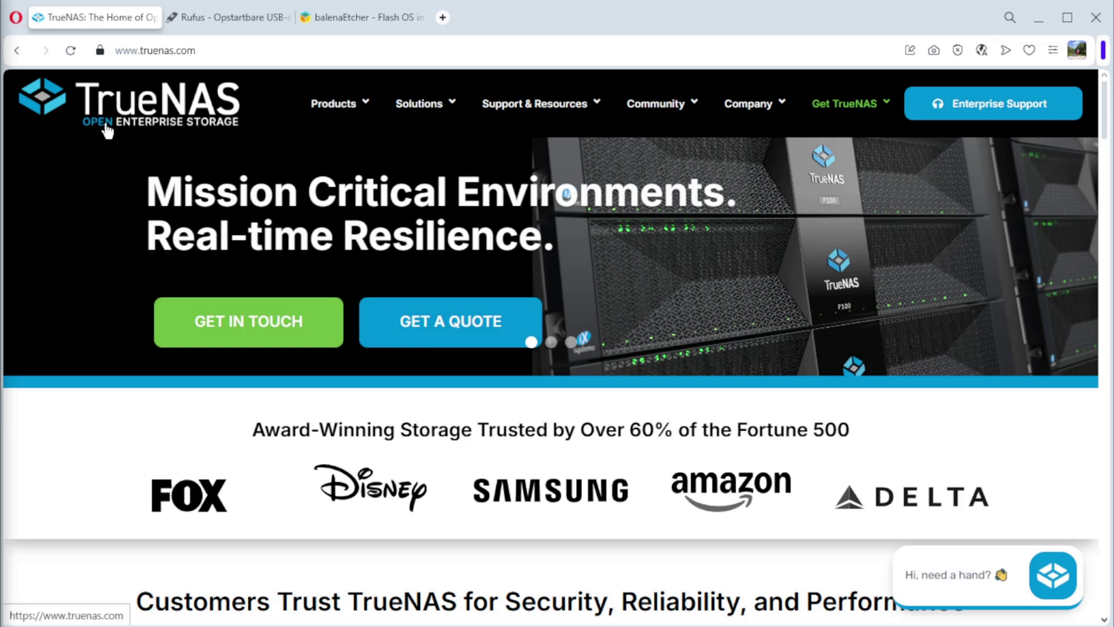
- Open the TrueNAS Community Edition page from the Get TrueNAS menu's download entry
mouse_move(837, 103)
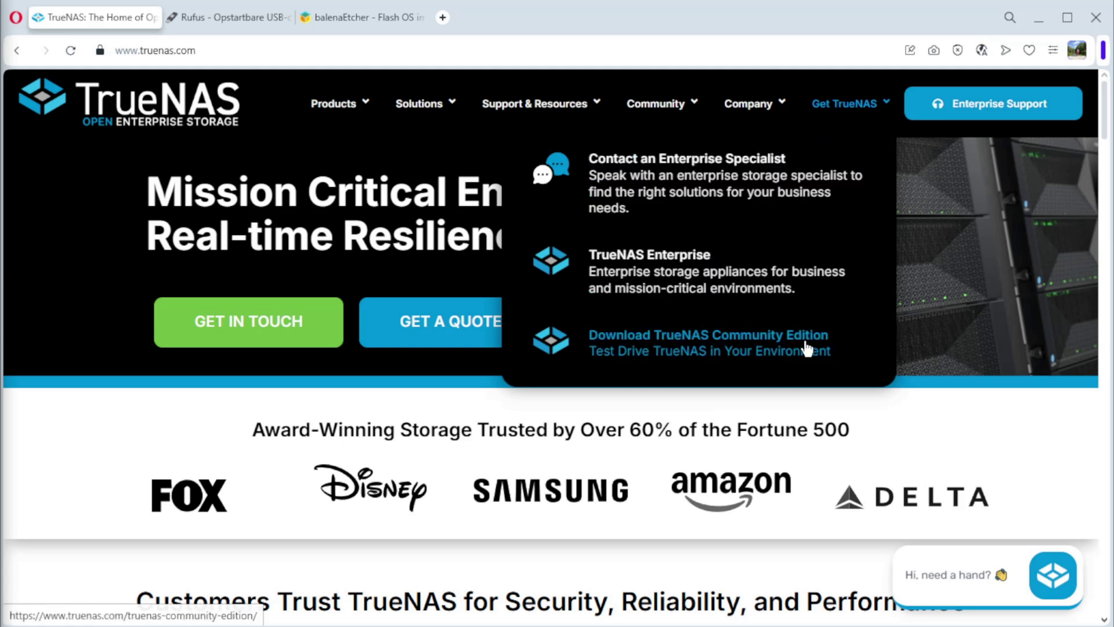
click(706, 350)
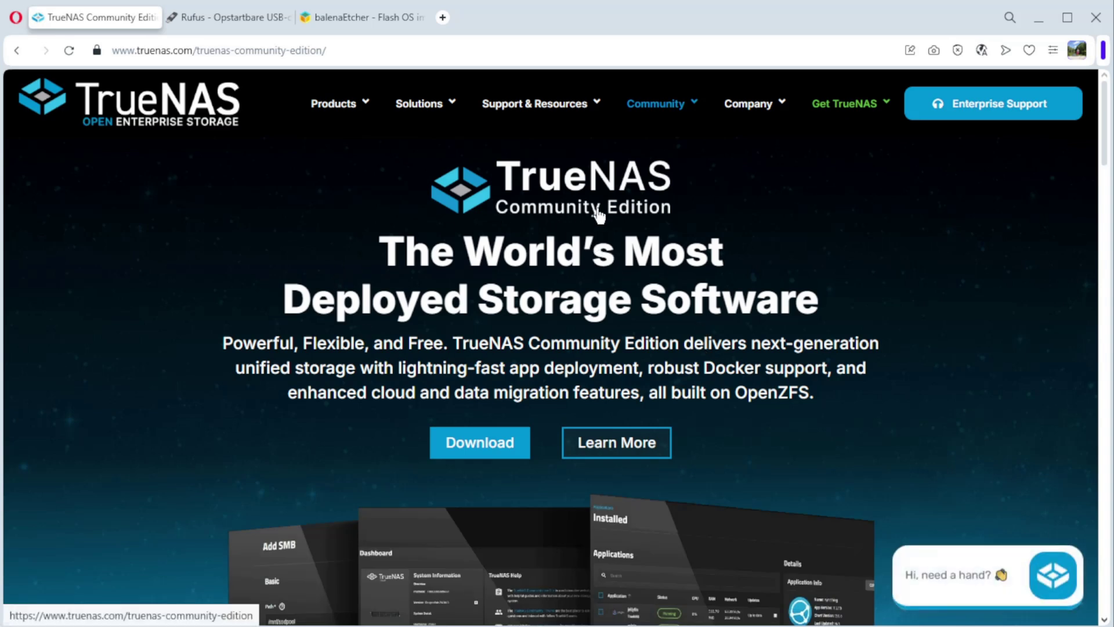
- Go to the Community Edition download page and scroll down to the signup form
click(486, 447)
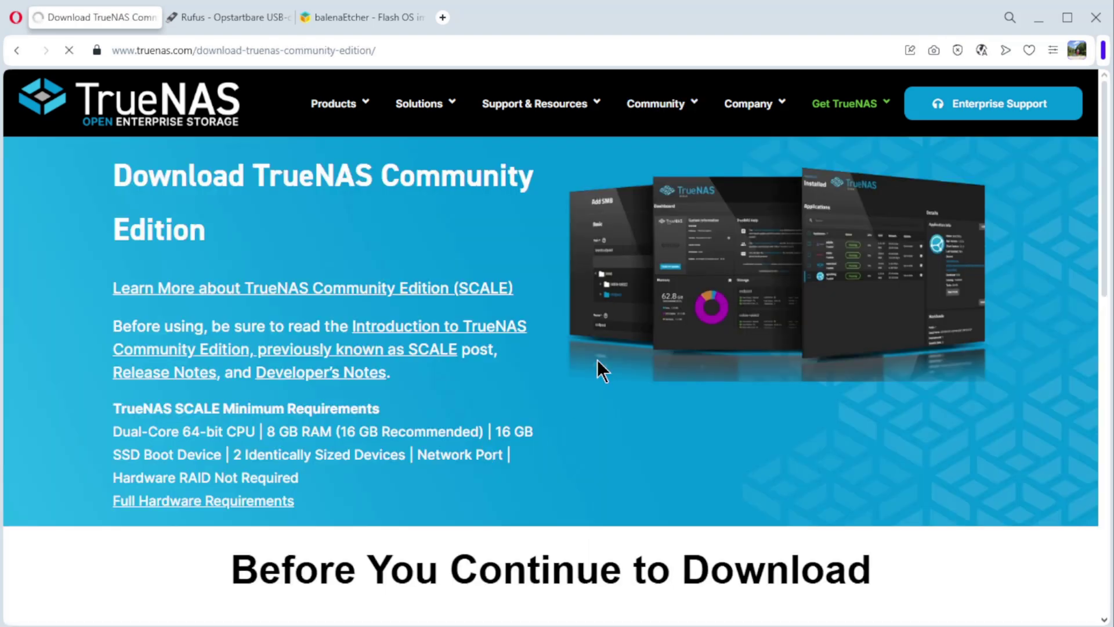
scroll(597, 360, down, 4)
scroll(596, 356, down, 2)
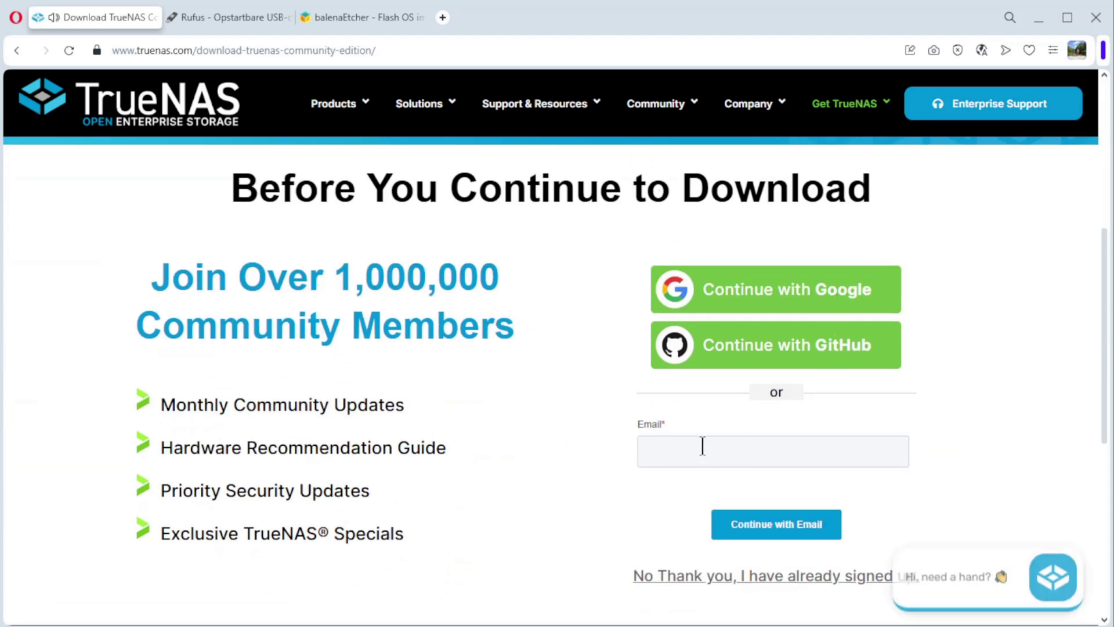
scroll(545, 393, down, 2)
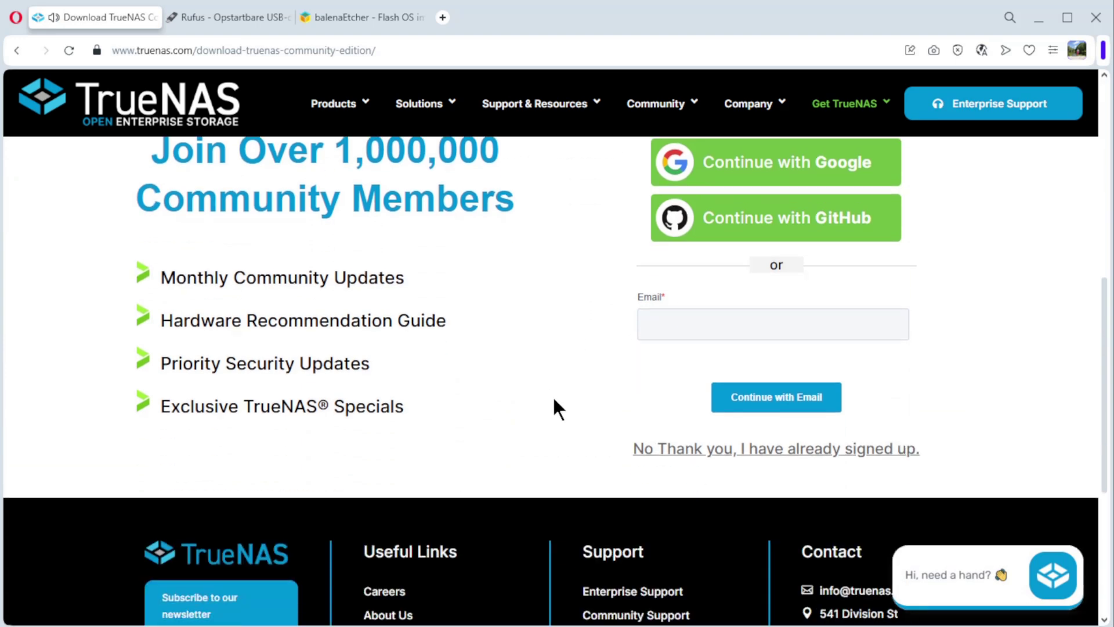
- Skip the signup with 'No Thank you' and download the stable TrueNAS 25.04.1 ISO
click(773, 451)
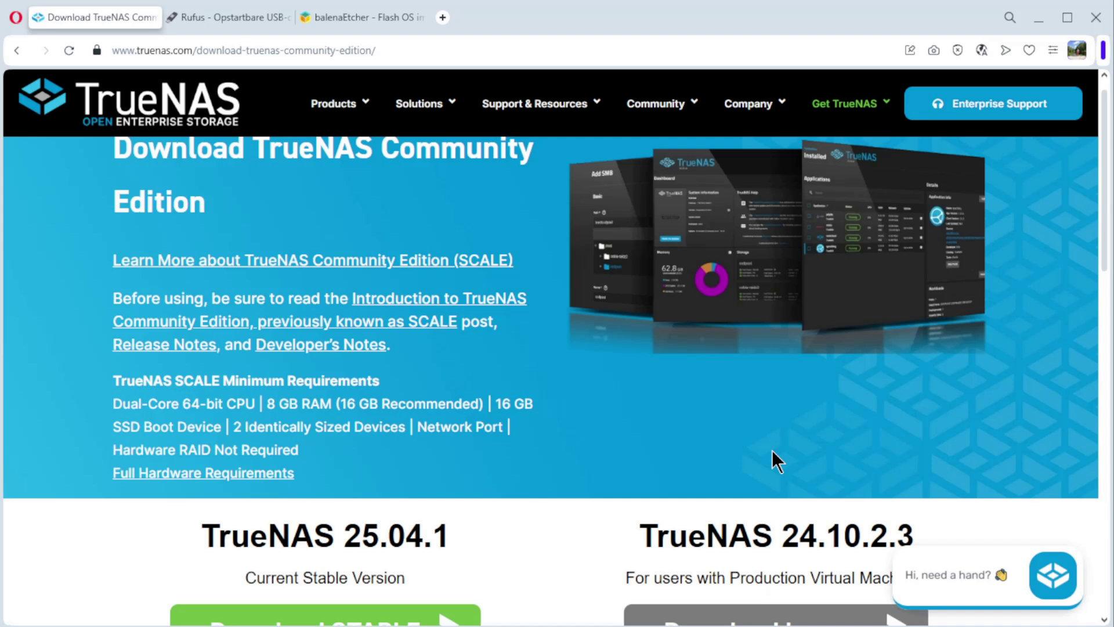
scroll(772, 450, down, 2)
scroll(771, 451, down, 2)
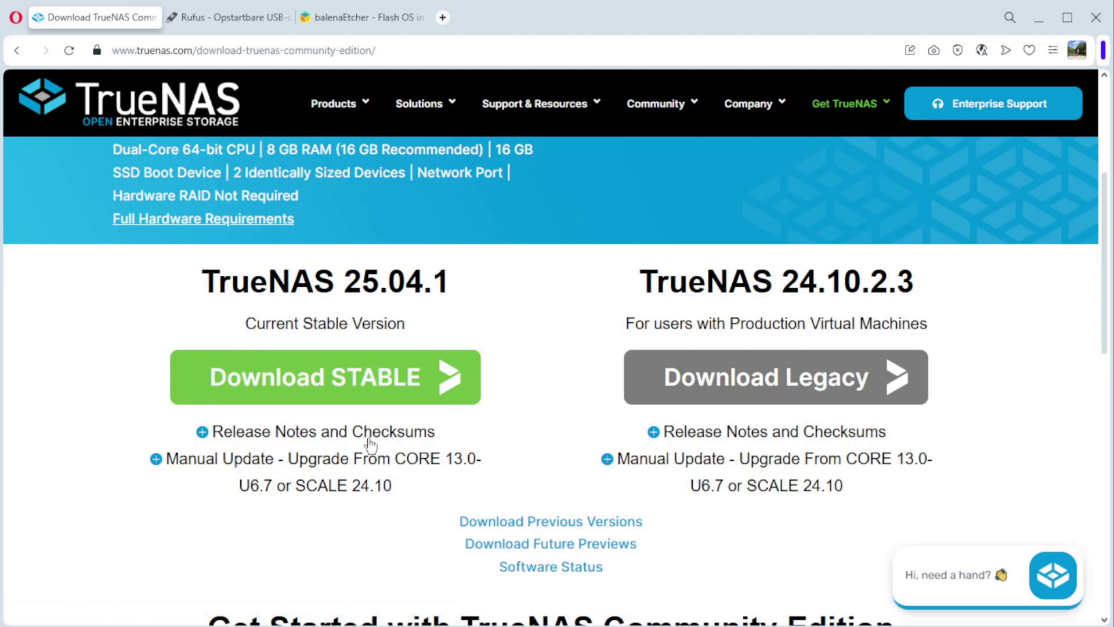
click(323, 376)
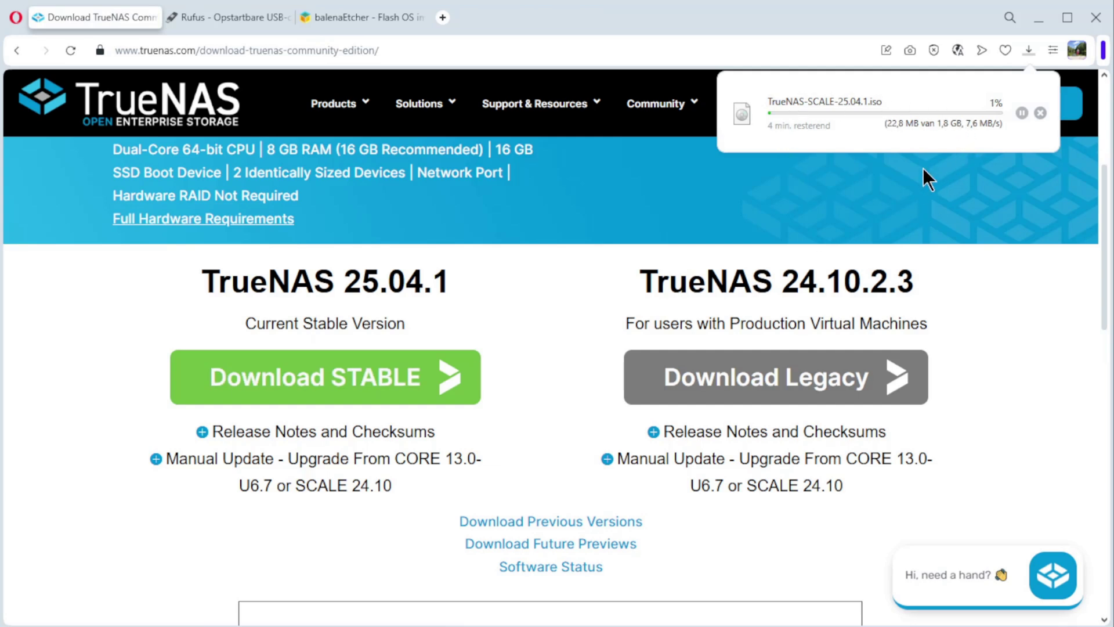
key(ctrl+Tab)
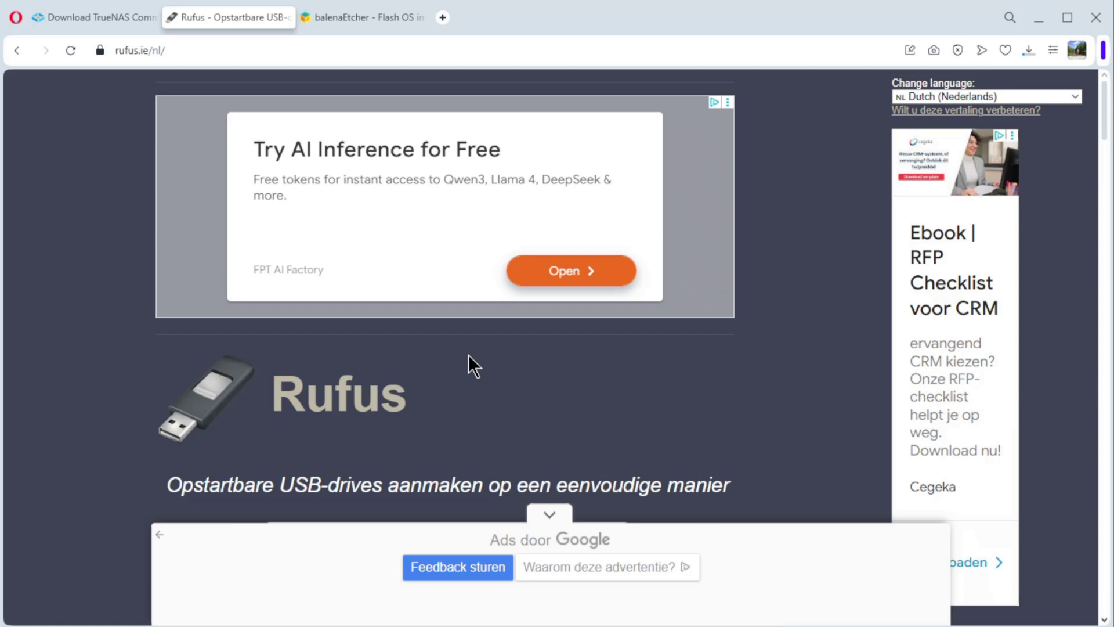
- Scroll rufus.ie to the Laatste releases table for Rufus 4.9, then move to the balenaEtcher site
scroll(469, 354, down, 2)
scroll(356, 385, down, 1)
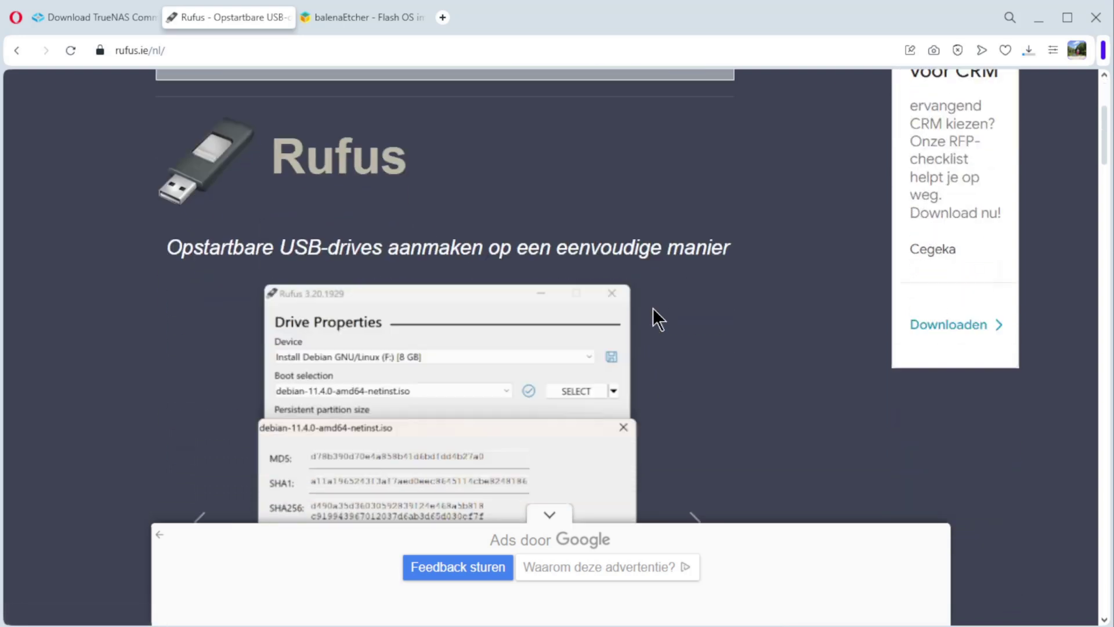
scroll(653, 308, down, 12)
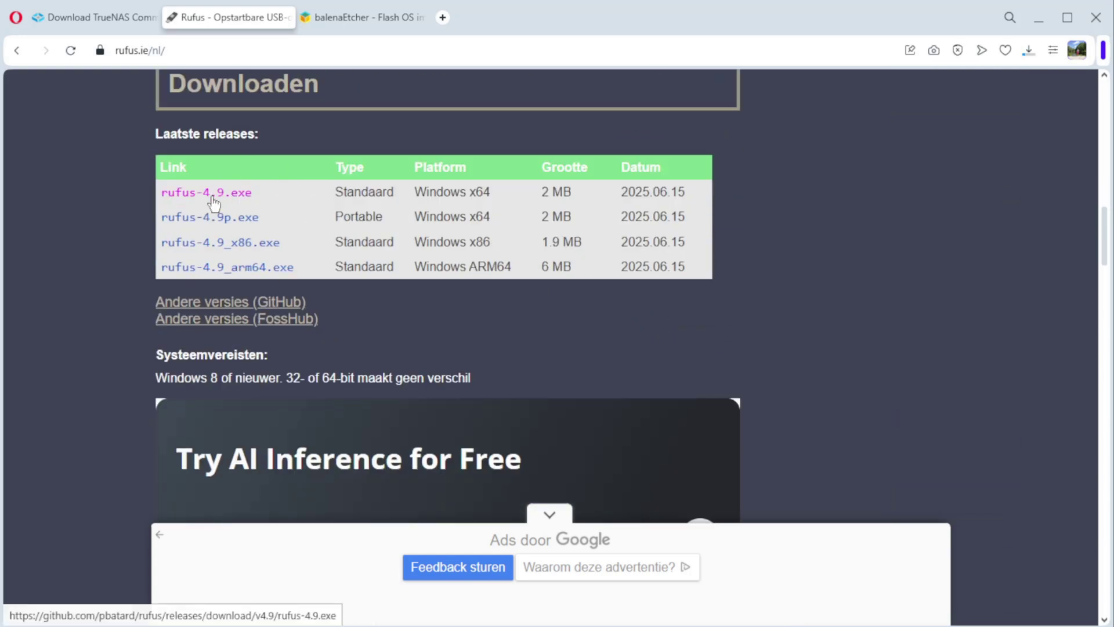
click(355, 17)
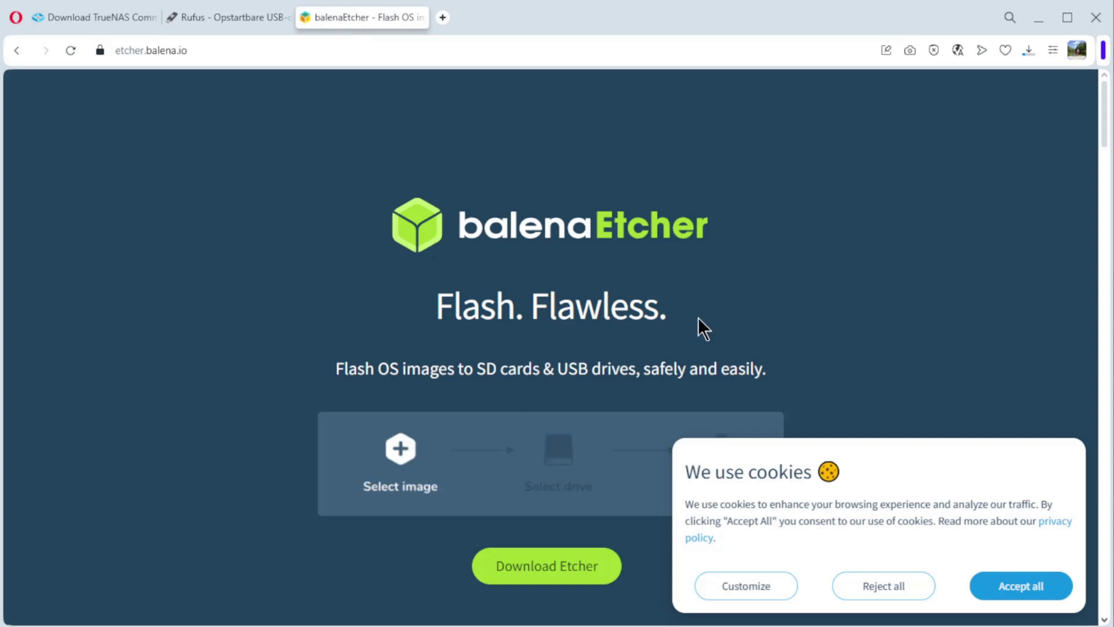
- Accept balenaEtcher's cookies, jump to the Download Etcher list, and check the ISO download finished
click(1038, 588)
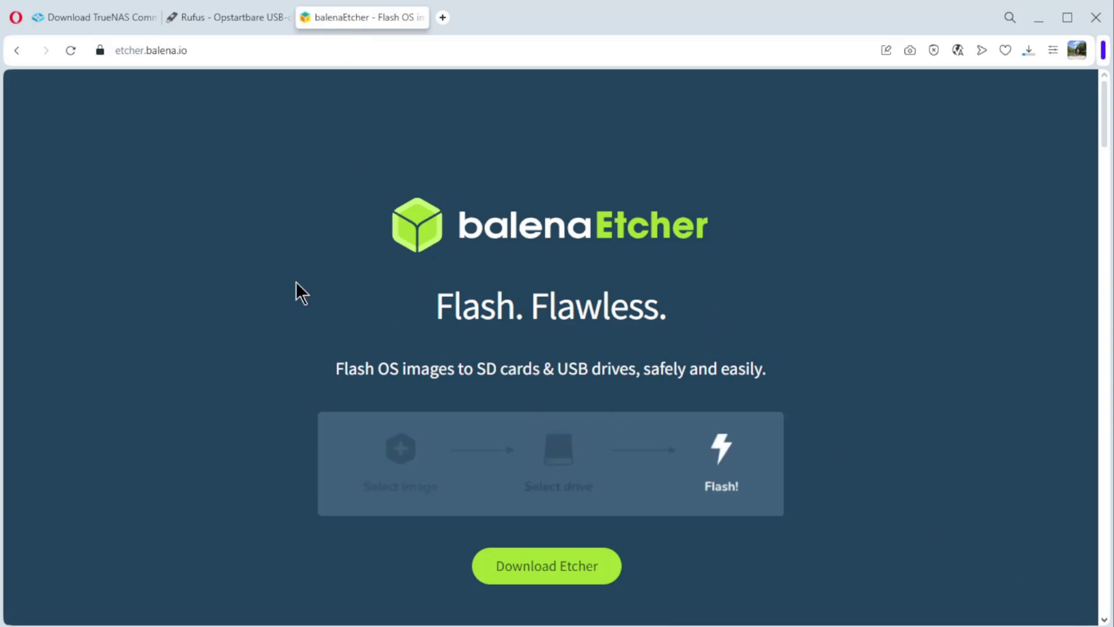
click(559, 568)
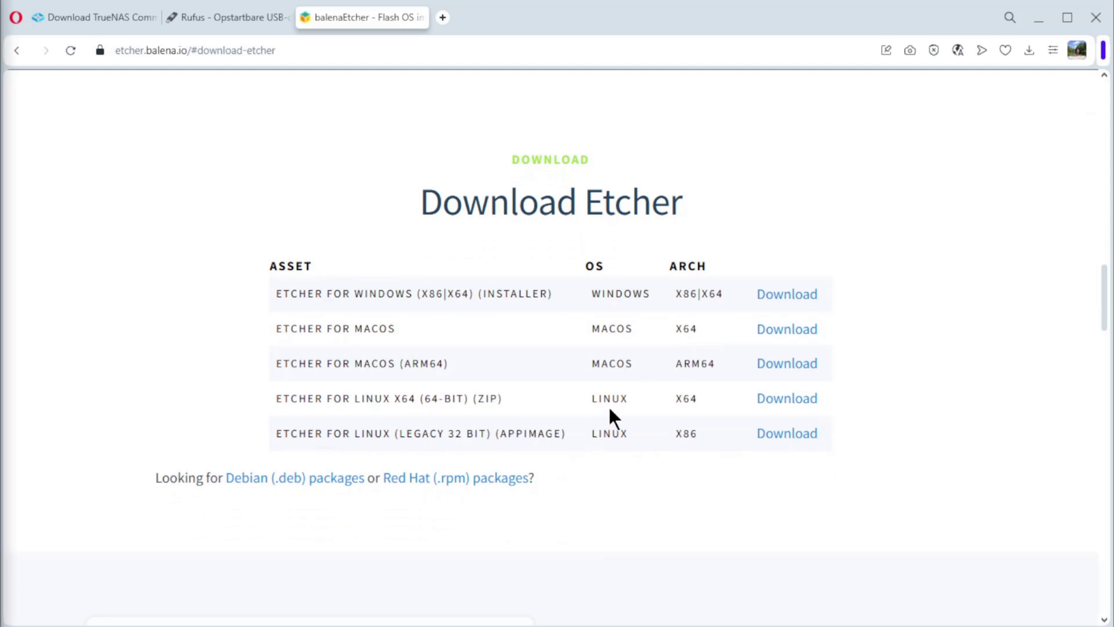
click(1029, 51)
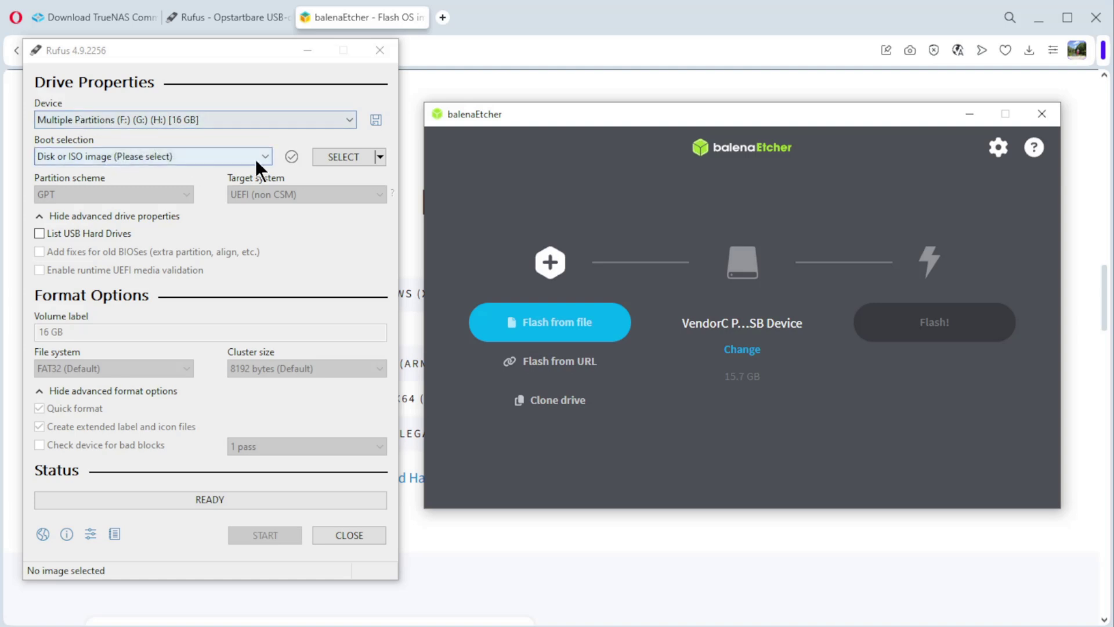
- Load TrueNAS-SCALE-25.04.1.iso from the Downloads folder as Rufus's boot image
click(350, 156)
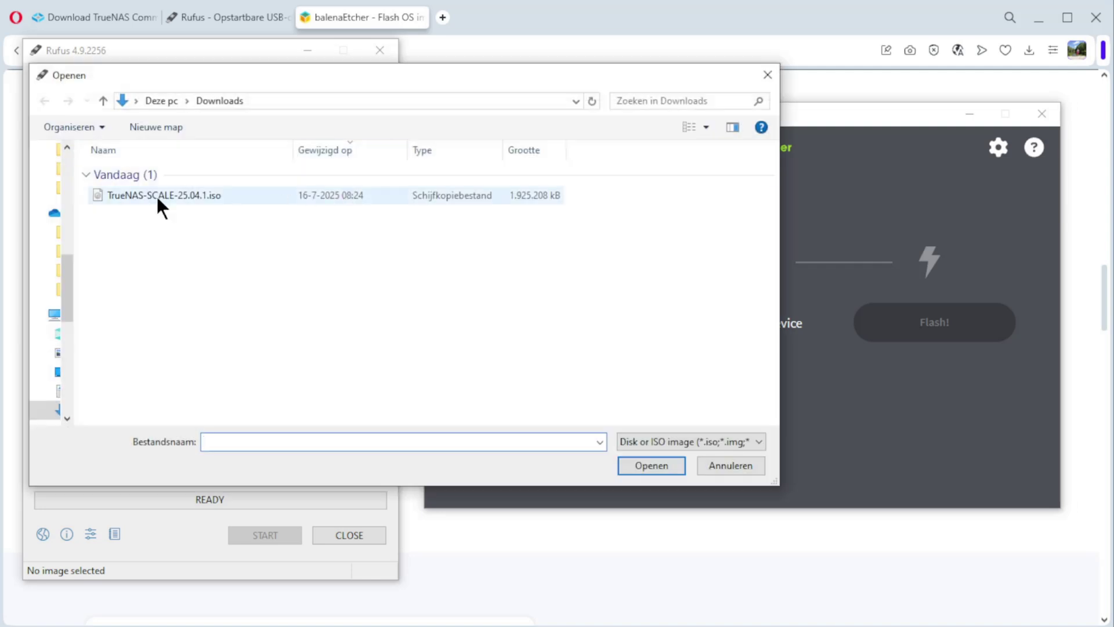
click(125, 196)
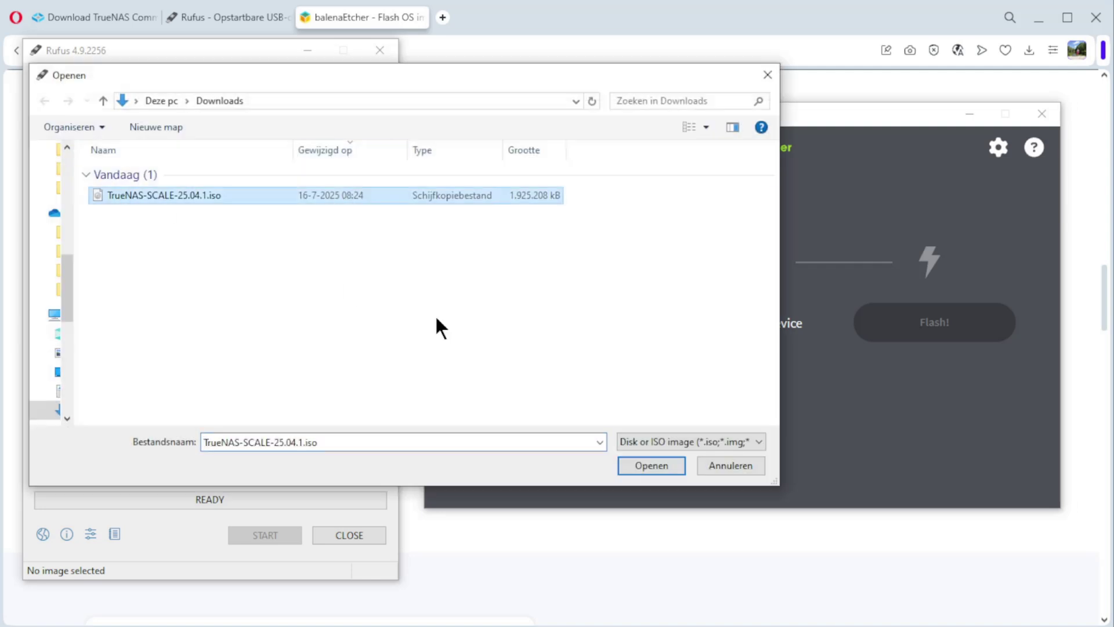
click(642, 464)
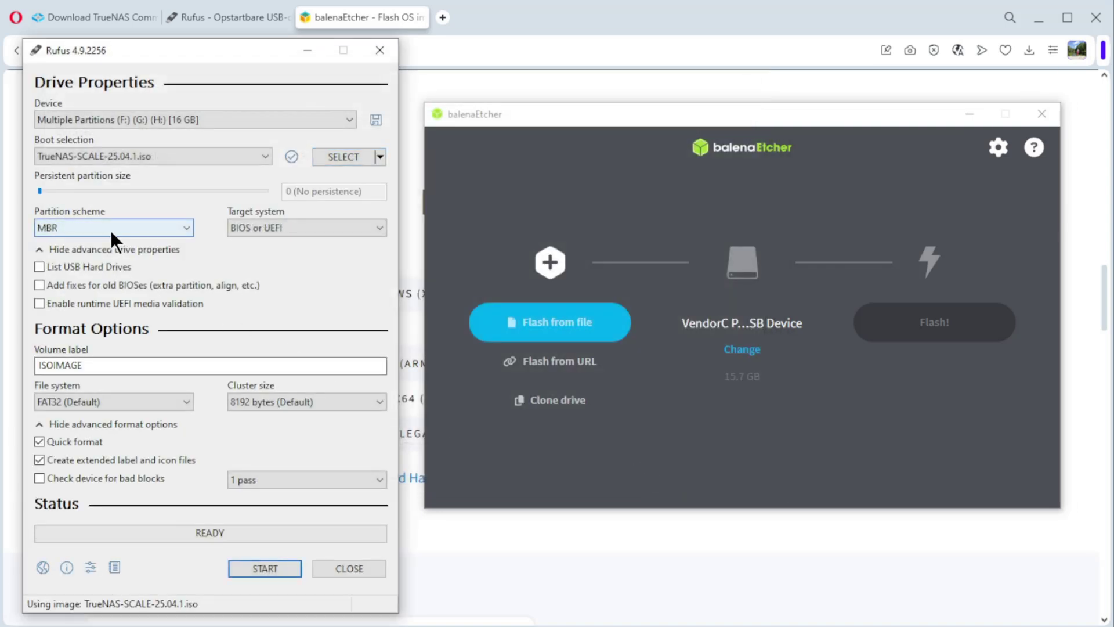
- Write the ISO to the USB drive in DD Image mode, accepting the data-loss and multiple-partitions warnings
click(265, 569)
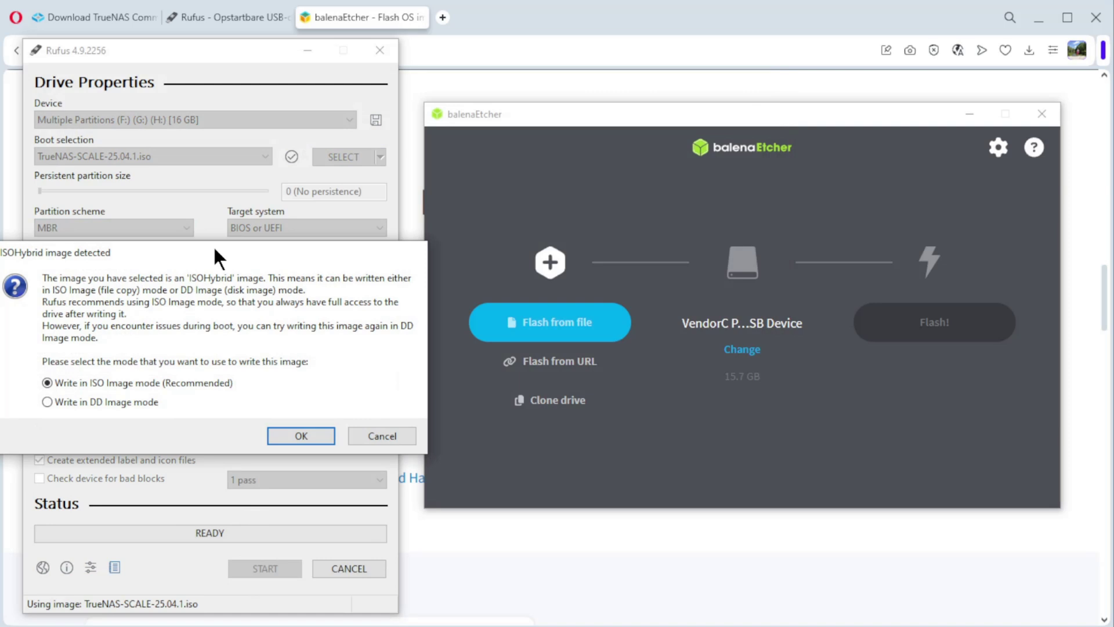
drag(214, 245, 308, 202)
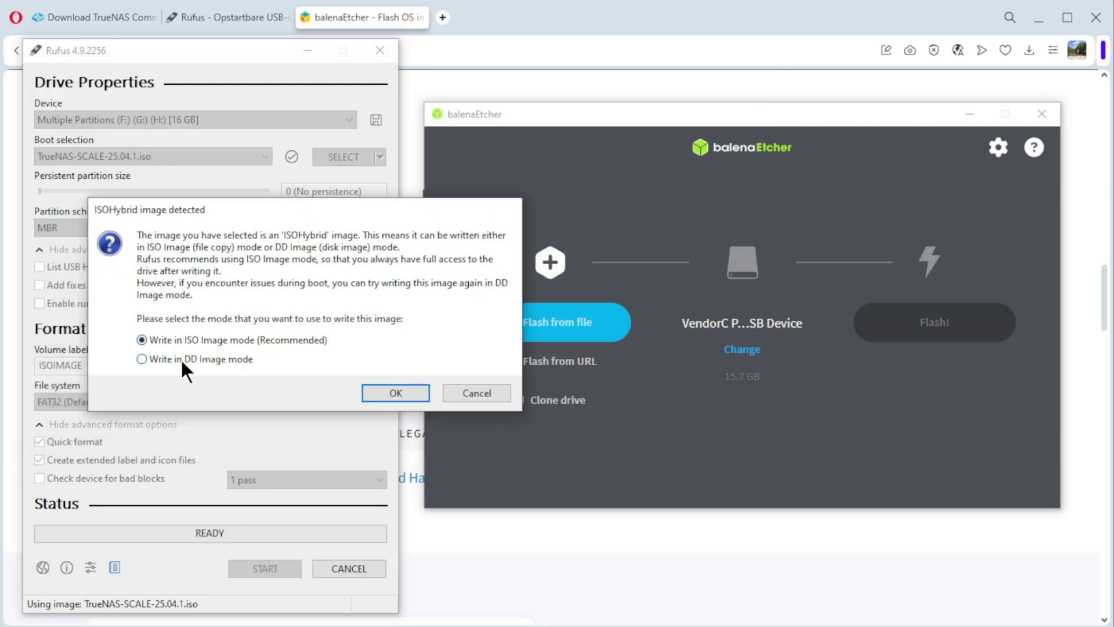
click(142, 358)
click(378, 392)
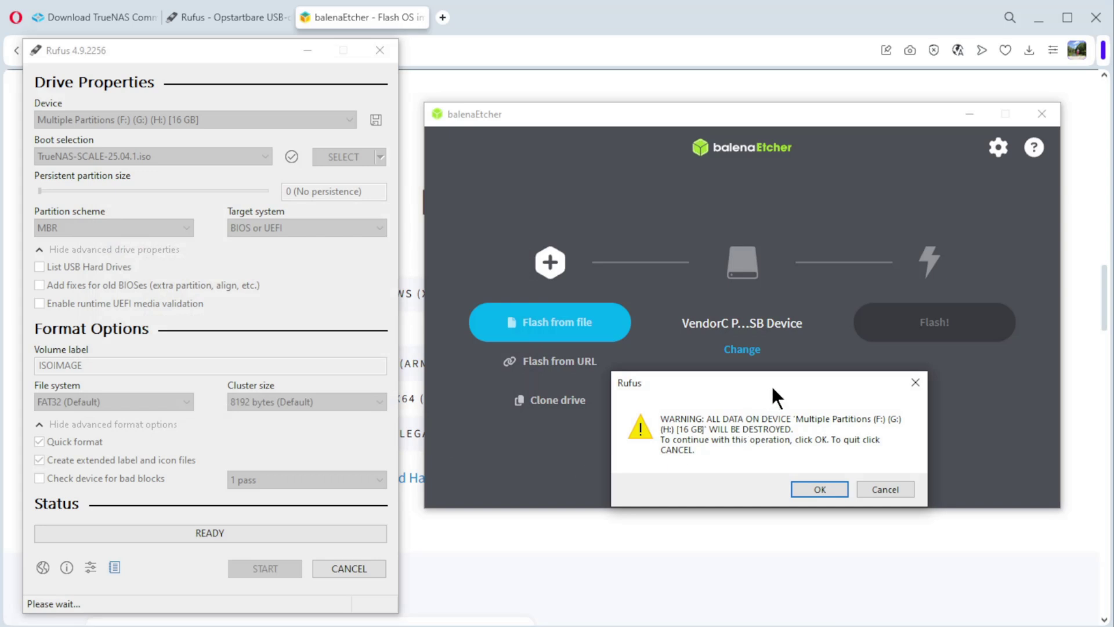
drag(771, 384, 259, 226)
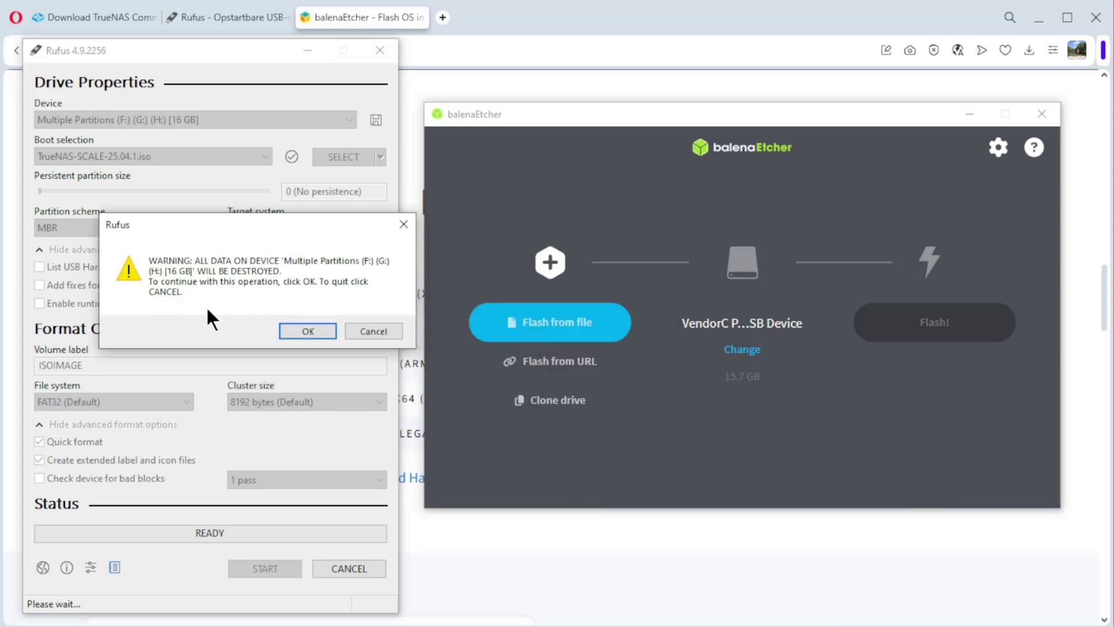
click(303, 328)
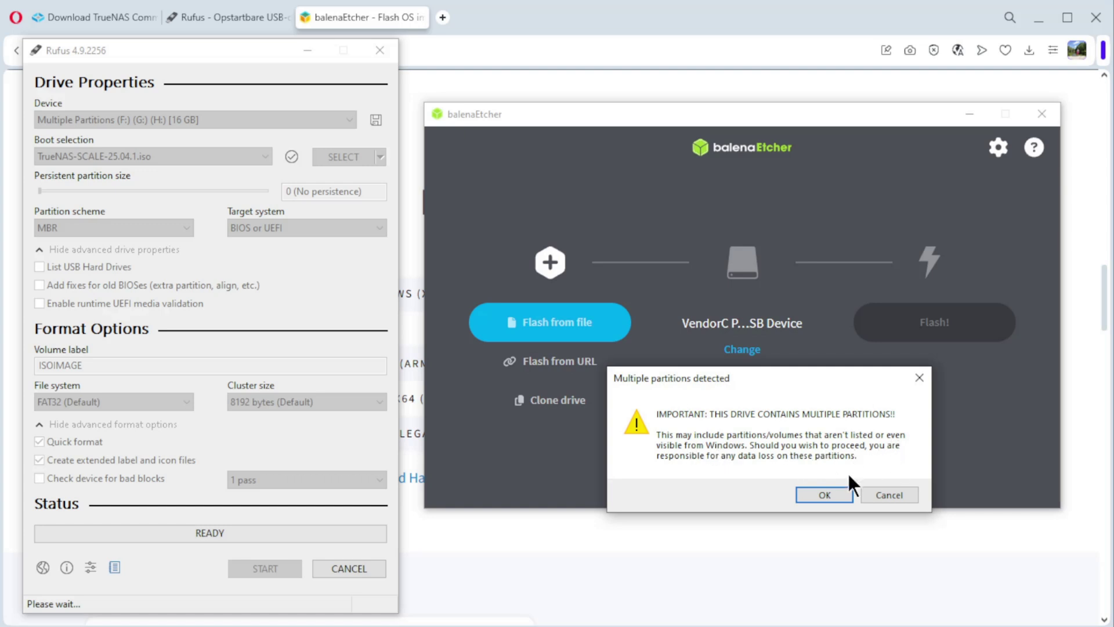
click(818, 497)
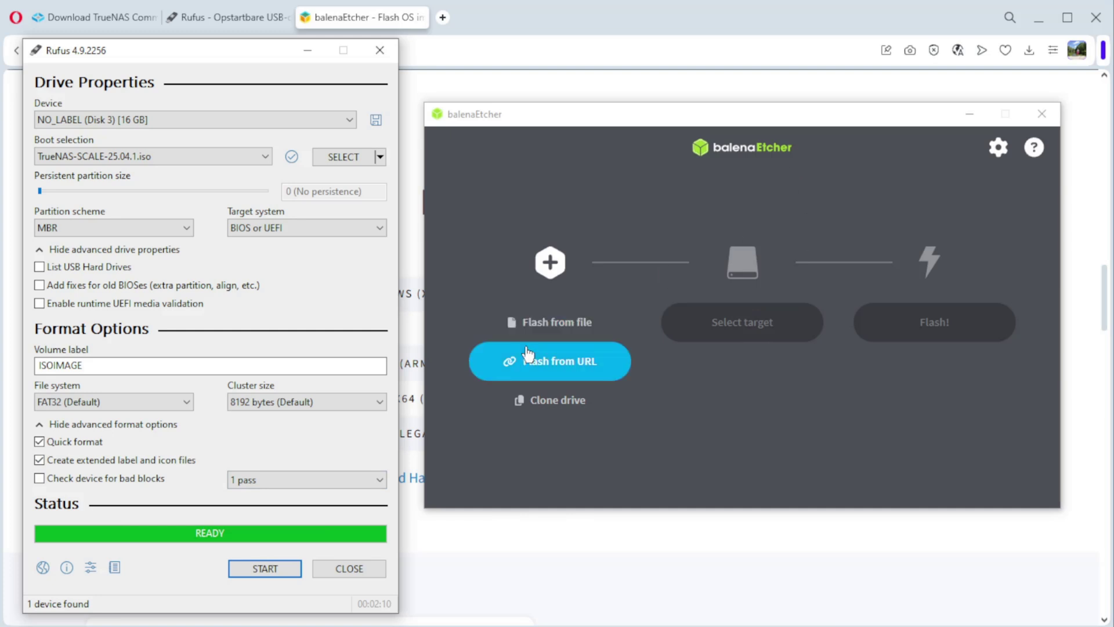
- Flash TrueNAS-SCALE-25.04.1.iso onto the 15.7 GB VendorC USB device with balenaEtcher
click(562, 326)
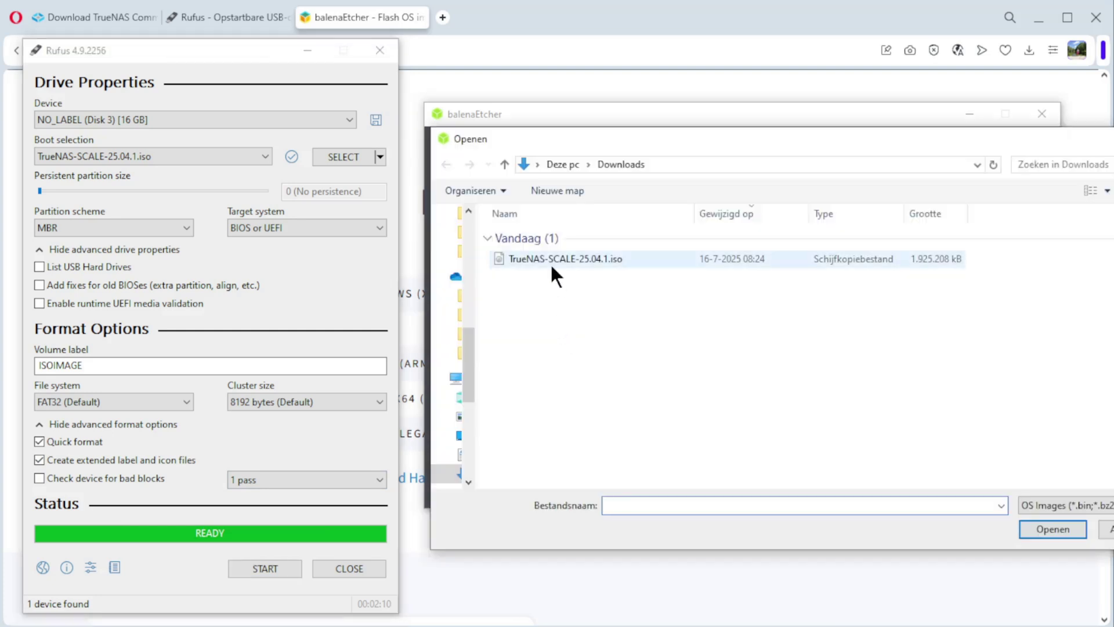
click(551, 260)
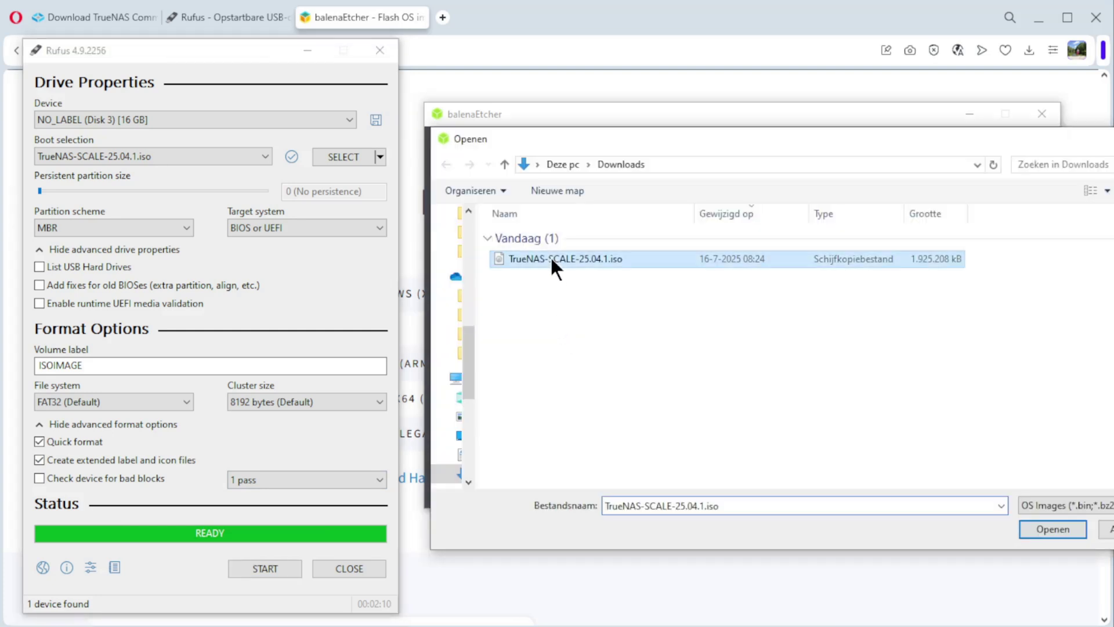
click(1043, 529)
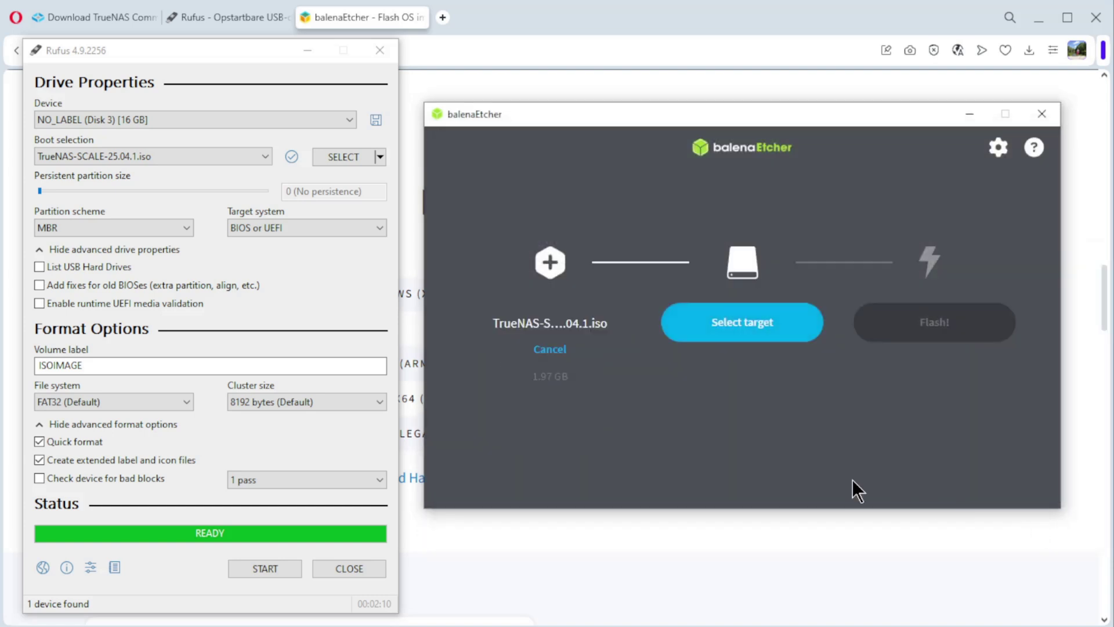
click(740, 324)
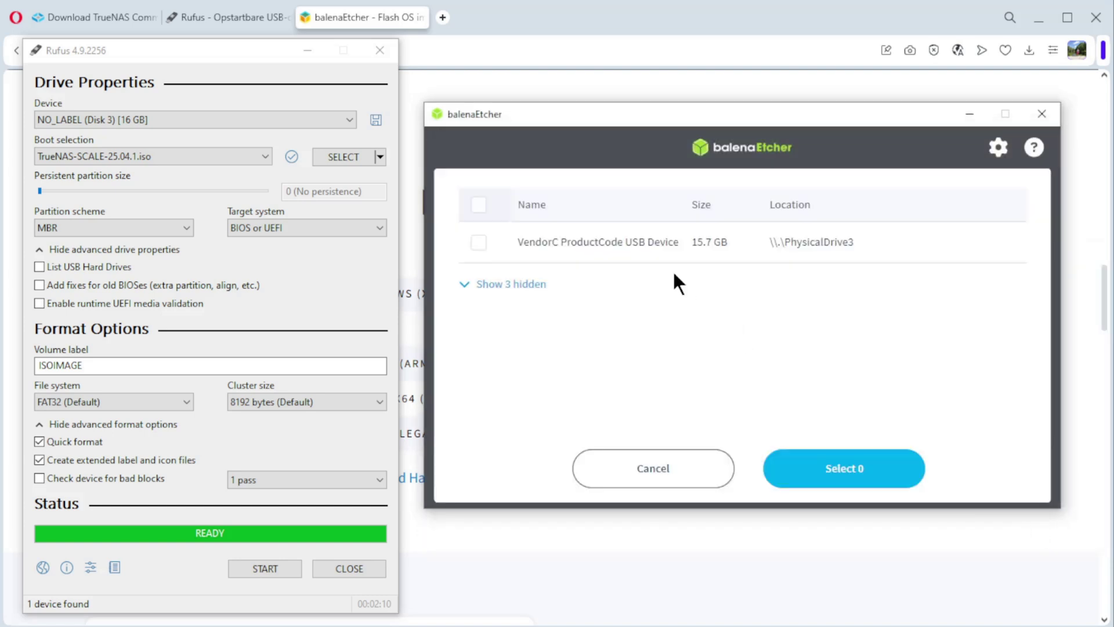
click(609, 246)
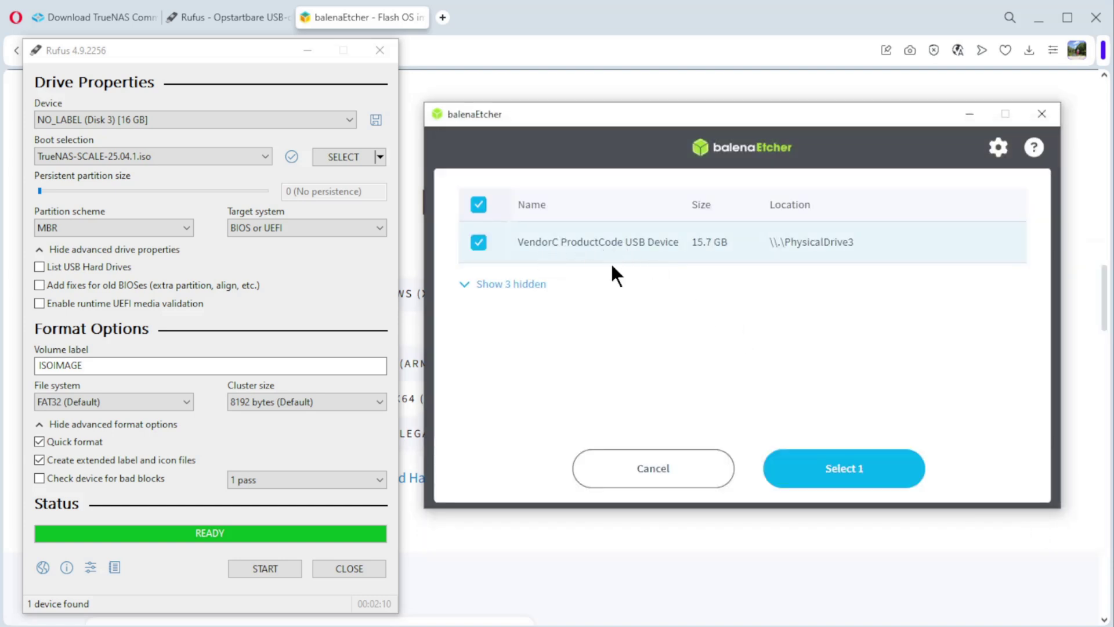
click(832, 468)
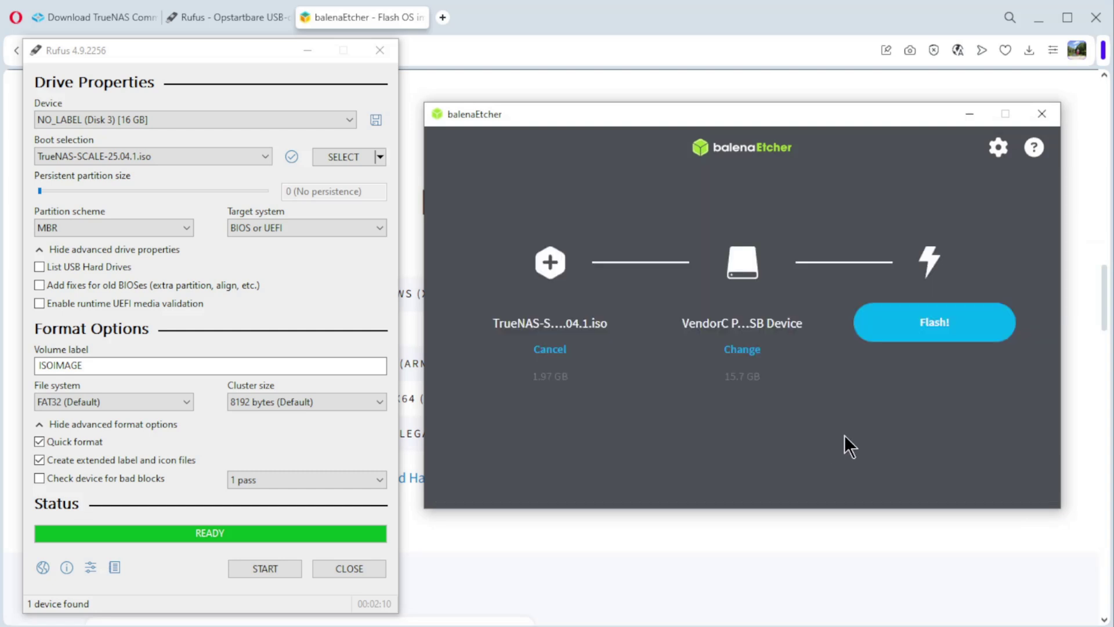
click(922, 326)
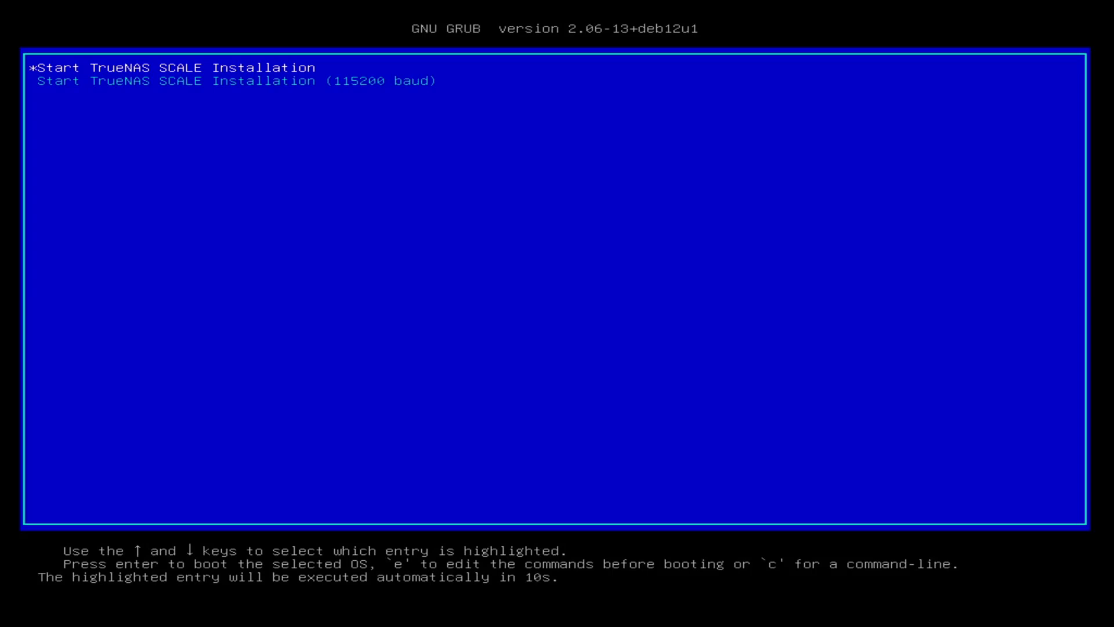
- Boot 'Start TrueNAS SCALE Installation' from GRUB and choose 1 Install/Upgrade
key(Return)
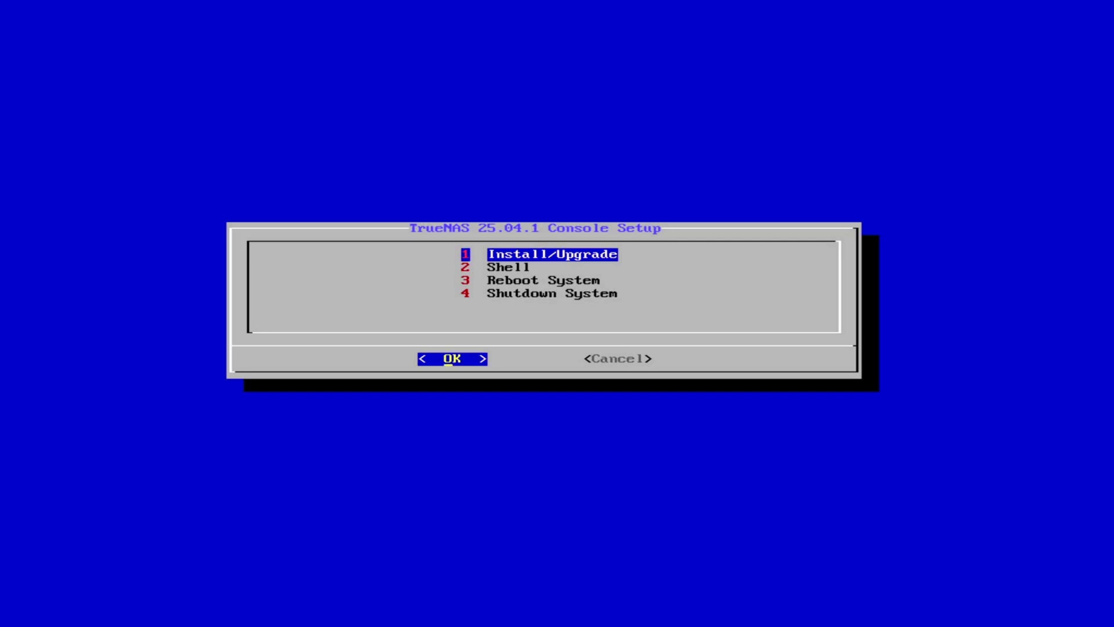
key(Return)
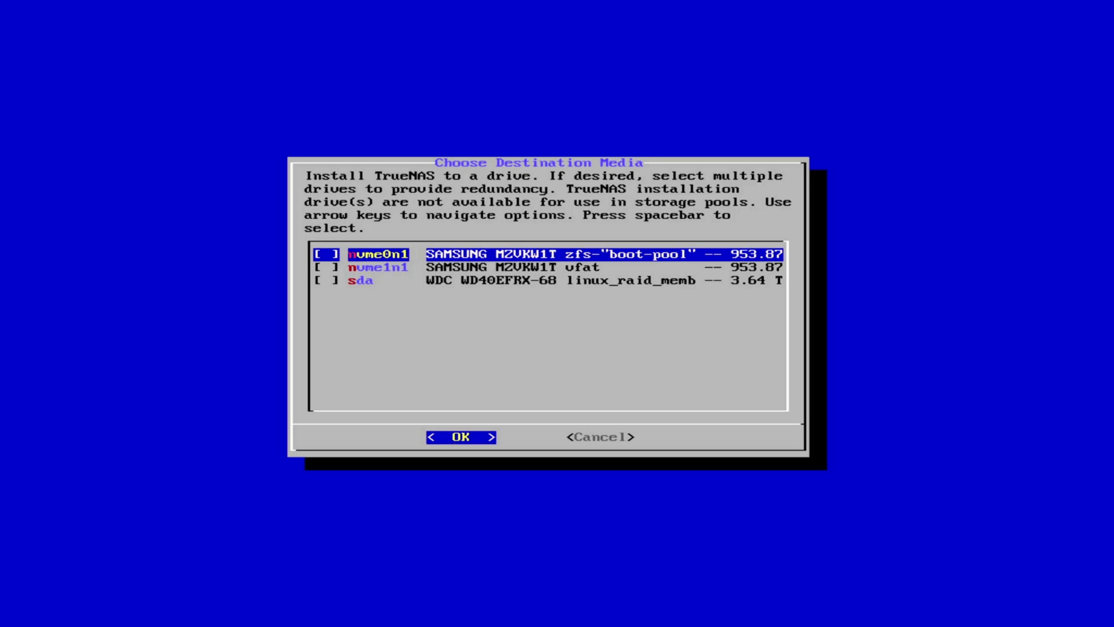
- Mark the nvme0n1 Samsung drive as the installation destination and confirm
key(Down)
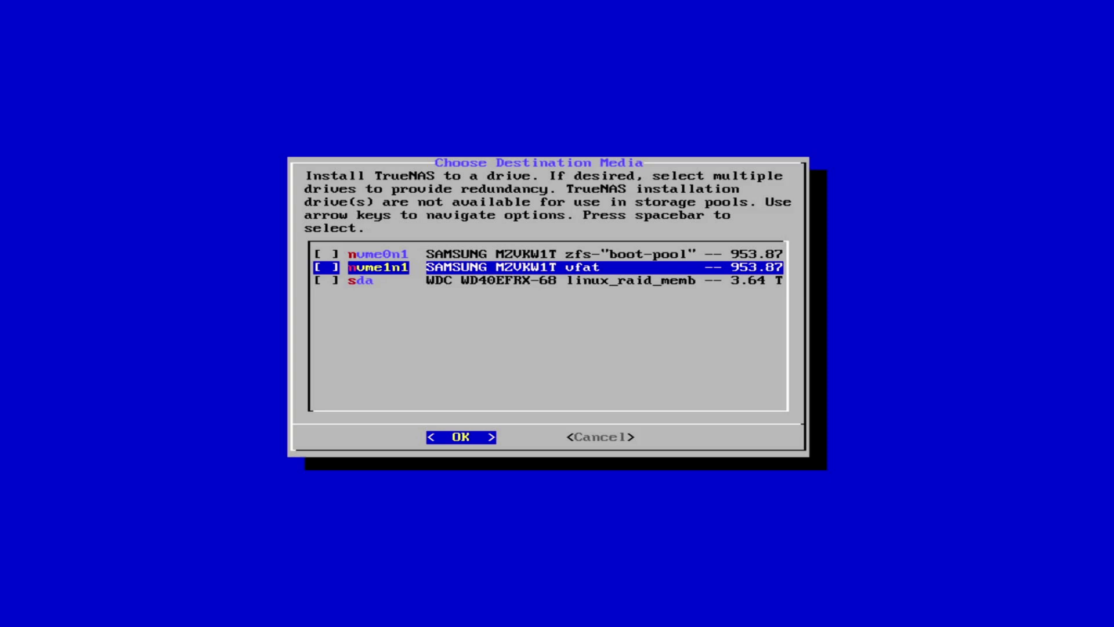
key(Down)
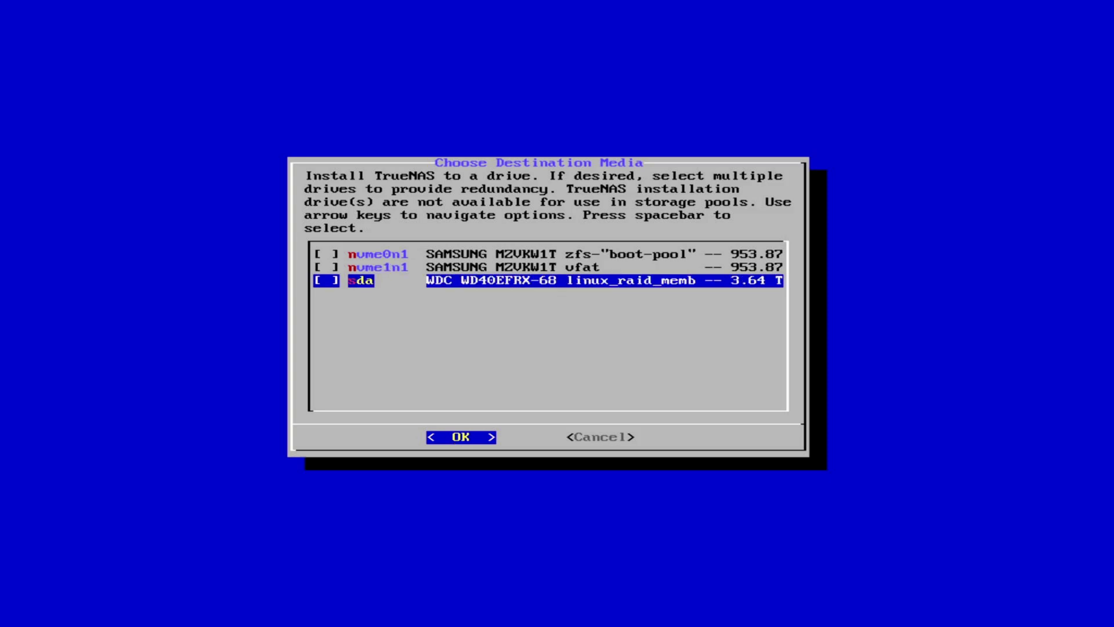
key(Up)
key(Up)
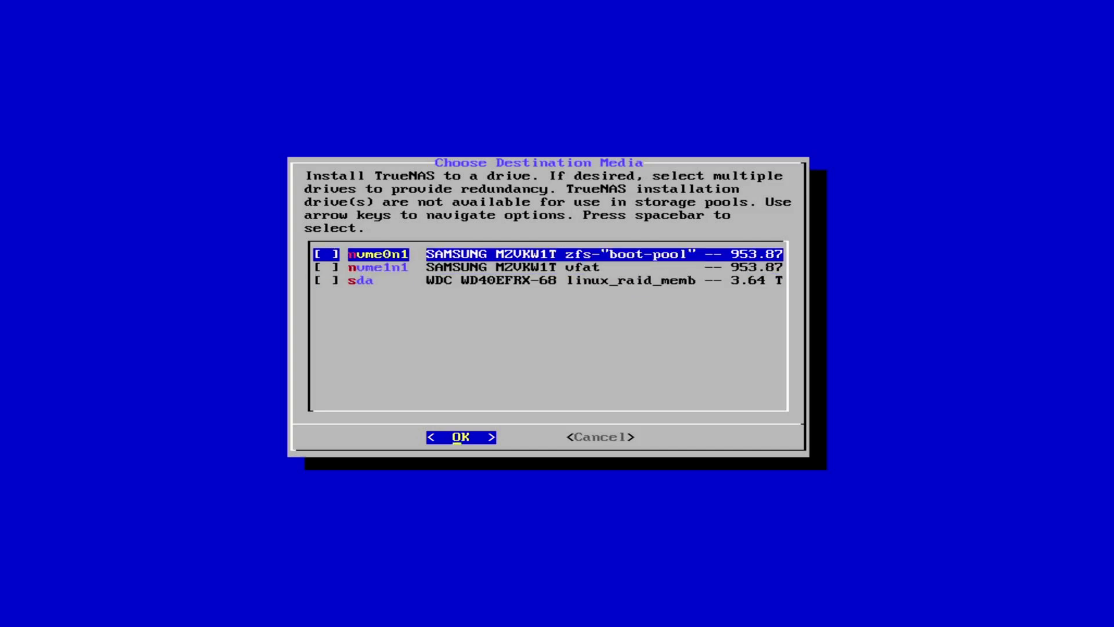
key(space)
key(Return)
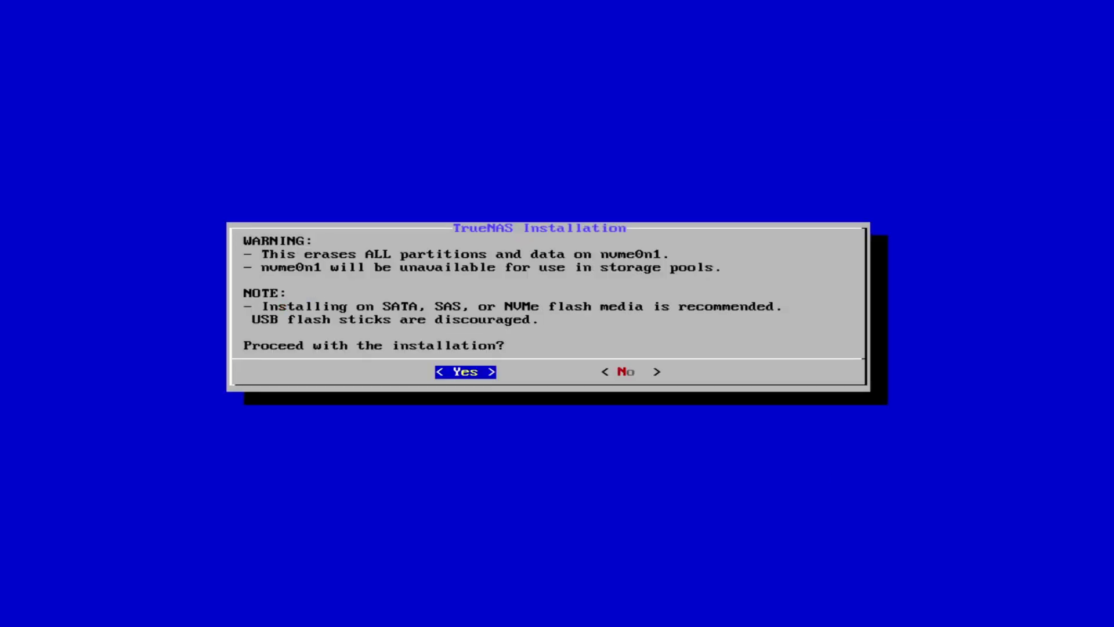
- Approve erasing nvme0n1, set and confirm the truenas_admin password, and start installing
key(Return)
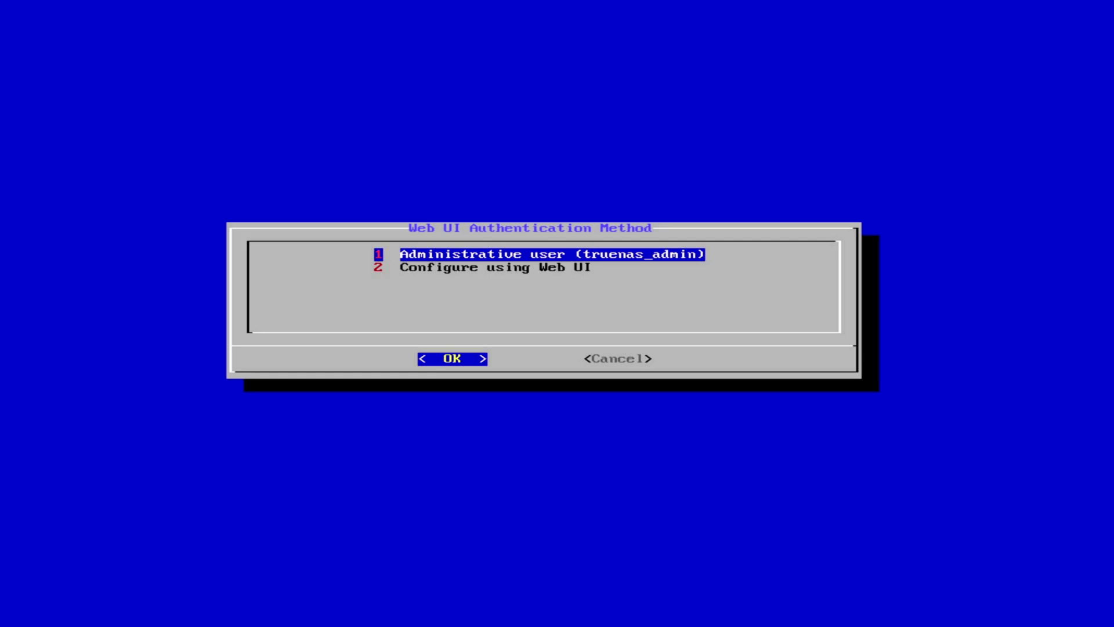
key(Return)
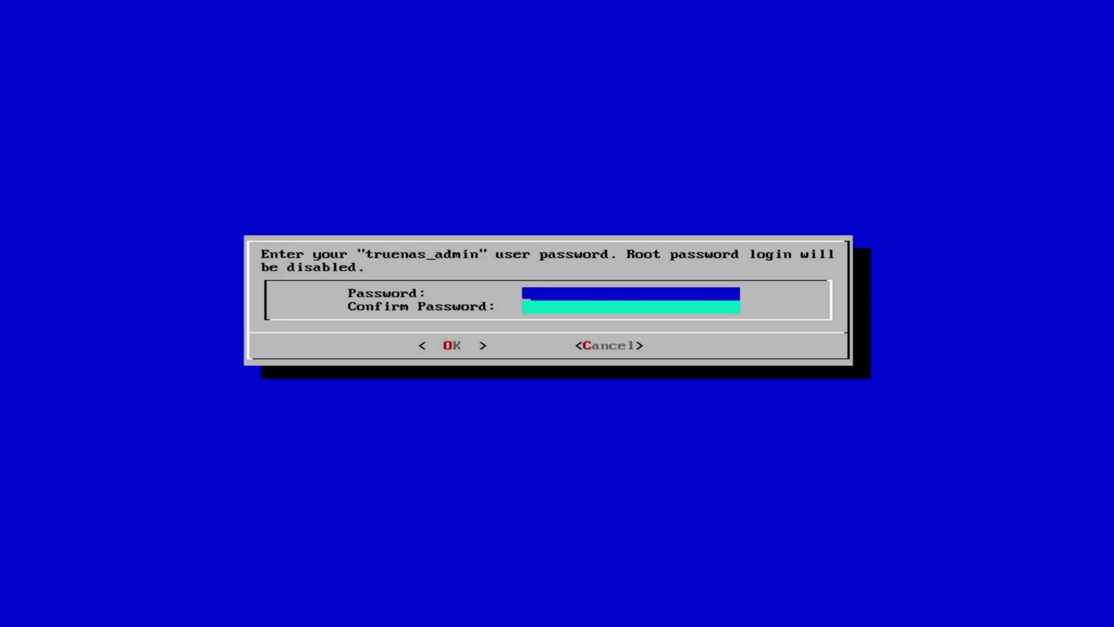
text(*************)
key(Down)
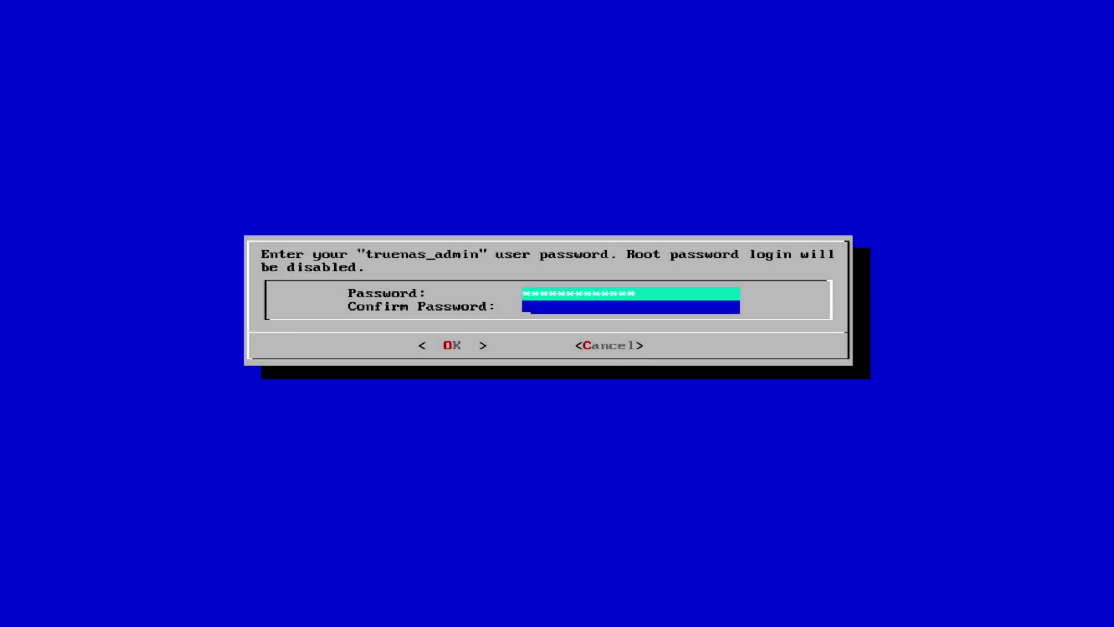
text(*************)
key(Return)
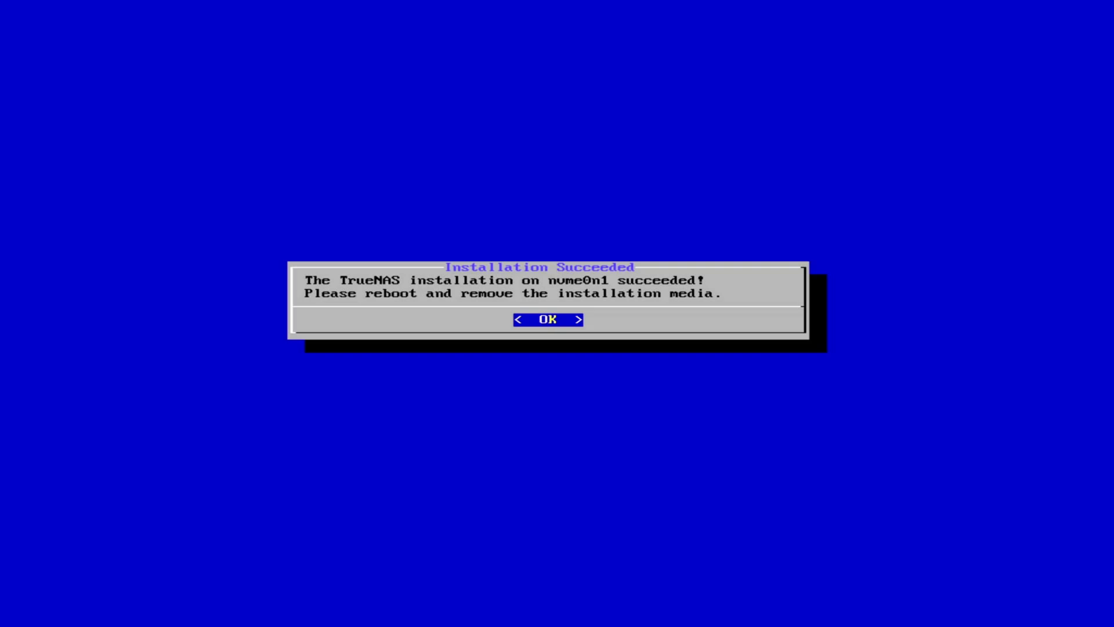
- Acknowledge Installation Succeeded and move to option 3 Reboot System in the console menu
key(Return)
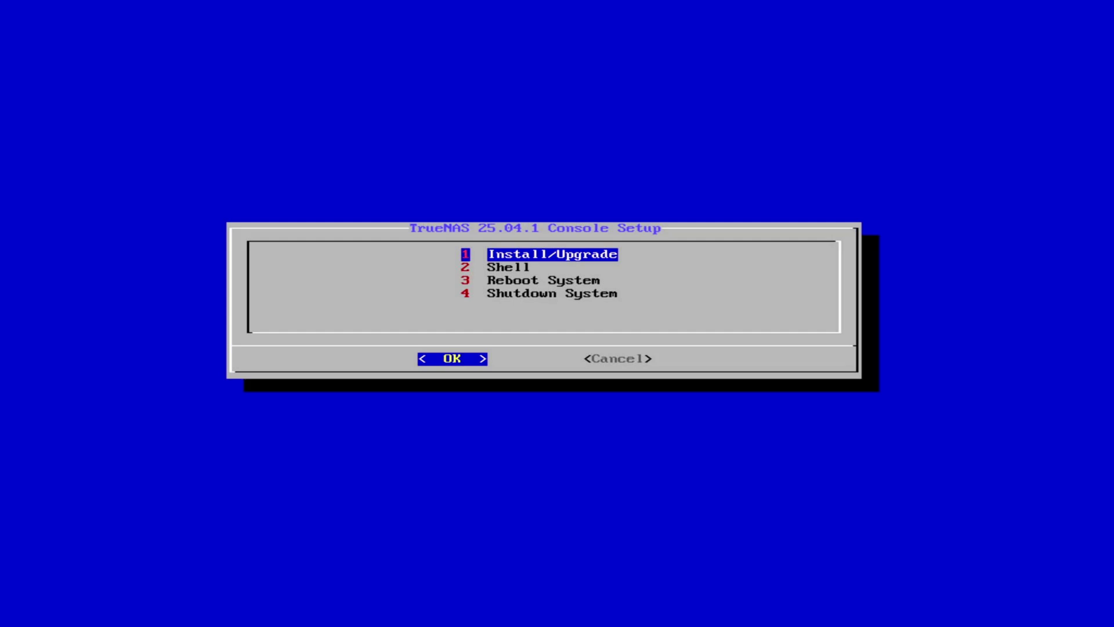
key(Down)
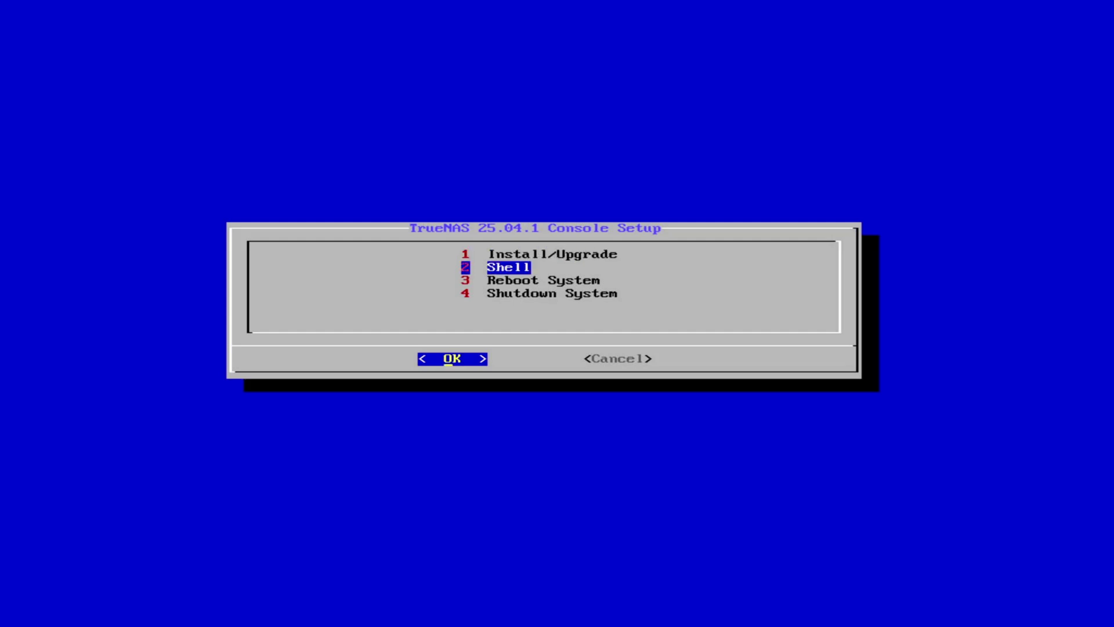
key(Down)
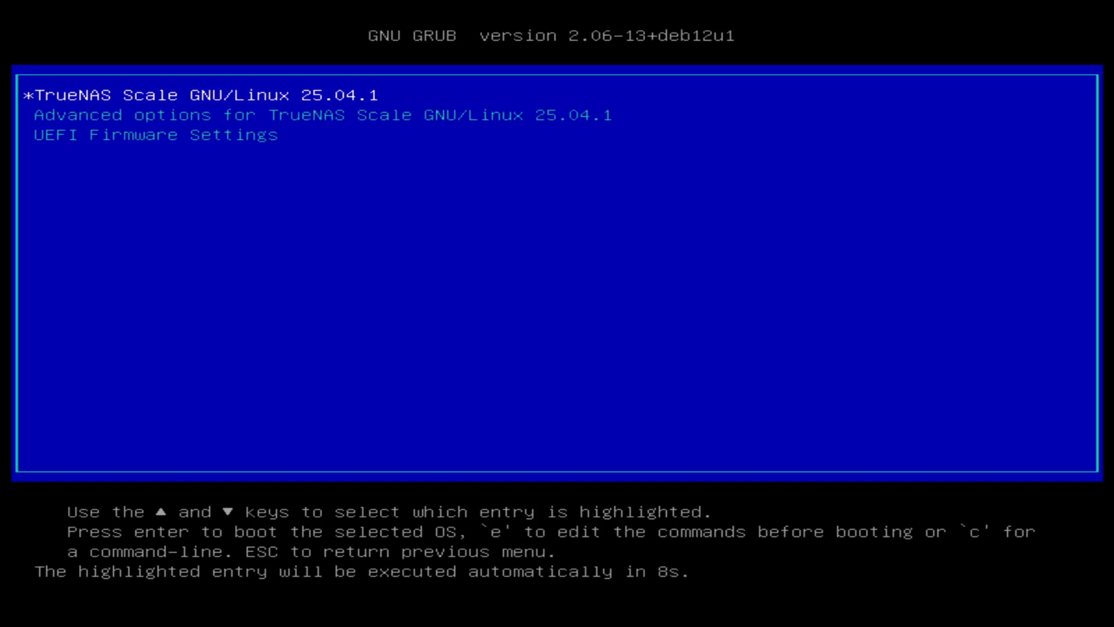
- Boot the 'TrueNAS Scale GNU/Linux 25.04.1' entry from the GRUB menu
key(Return)
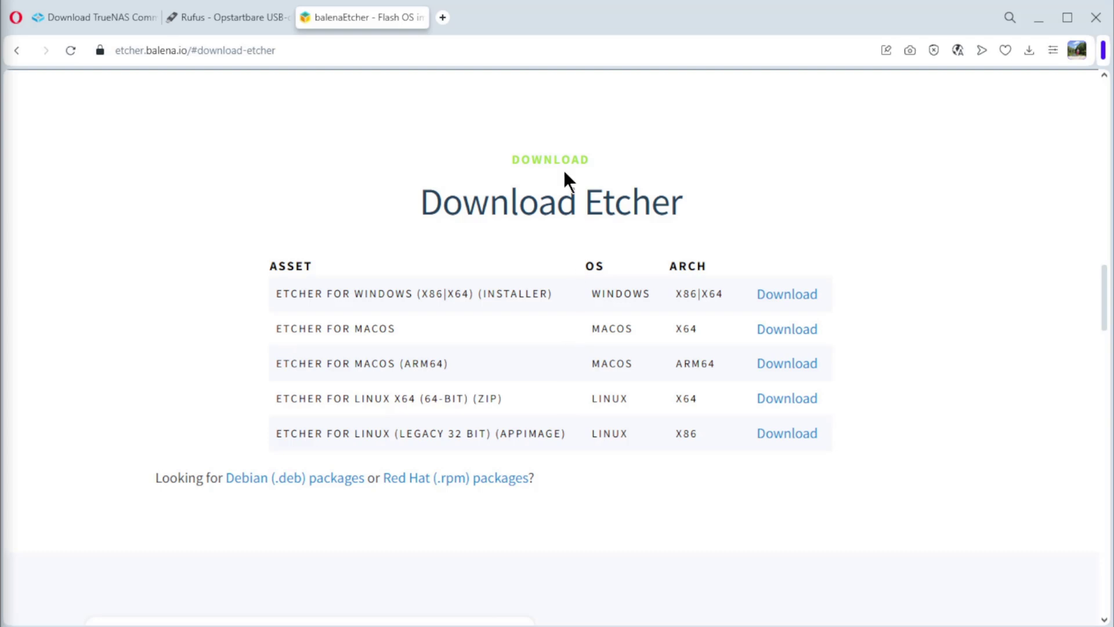
- Load the TrueNAS server address 192.168.129.32 in a new browser tab
click(444, 16)
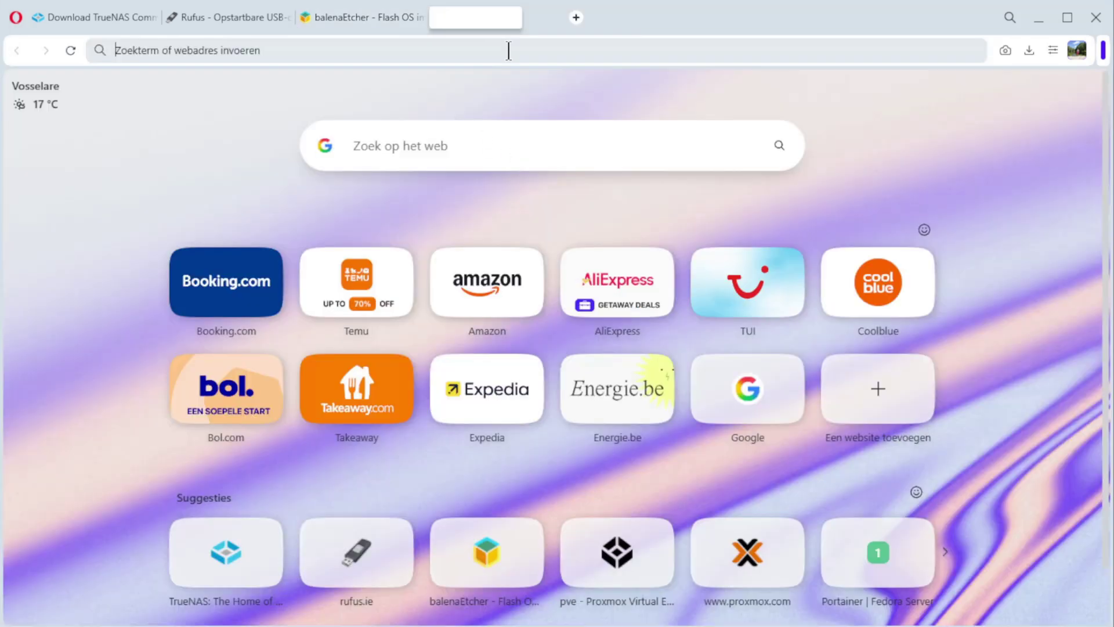
text(1)
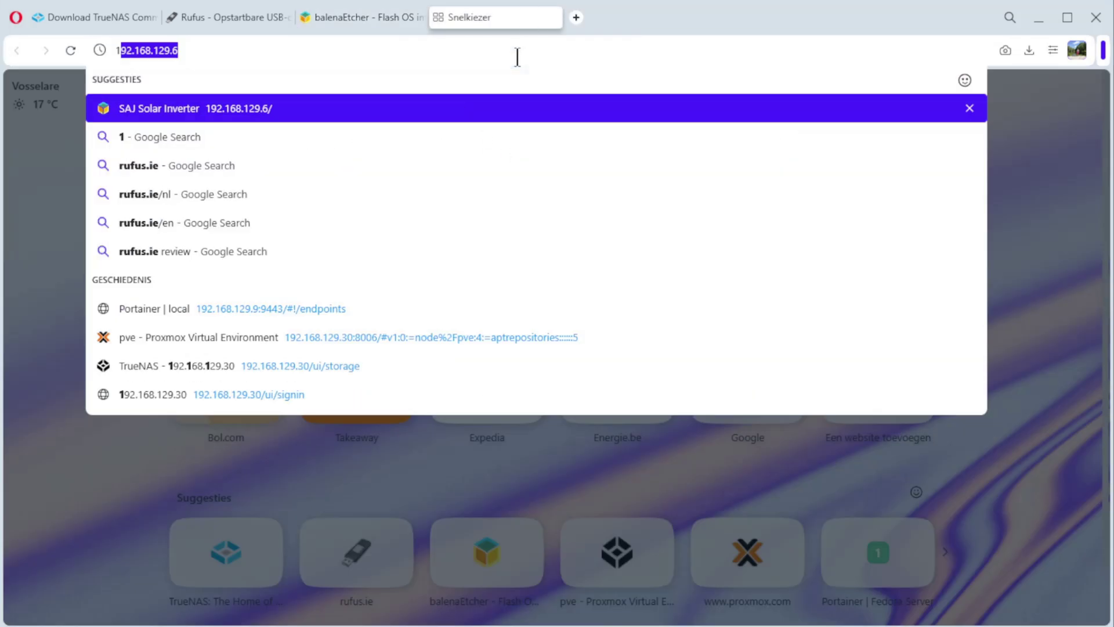
text(92.1)
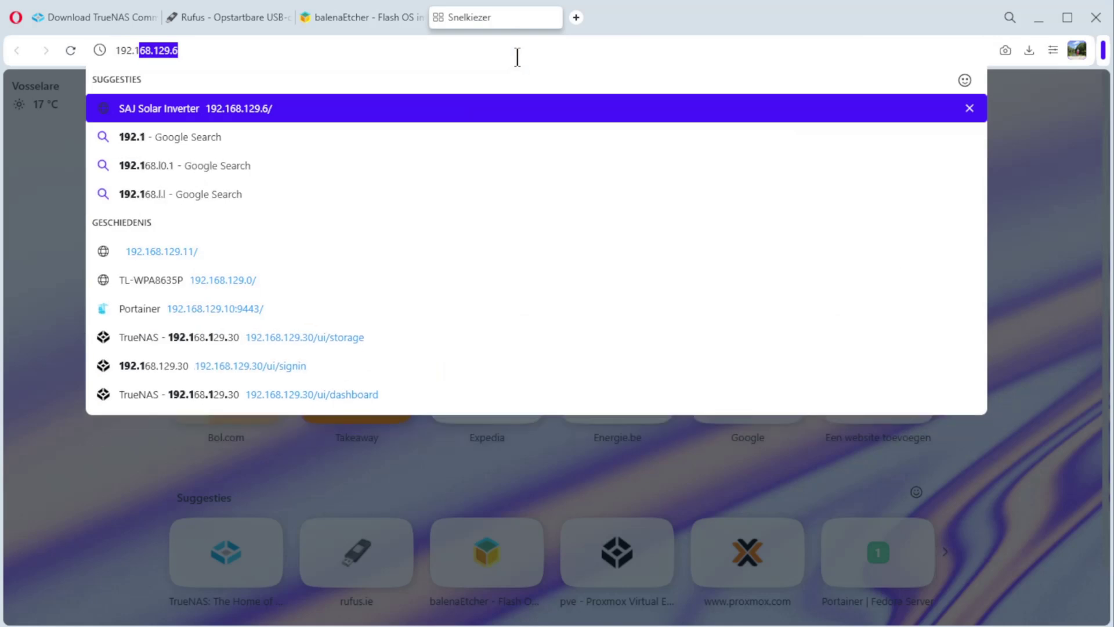
text(68.129.32)
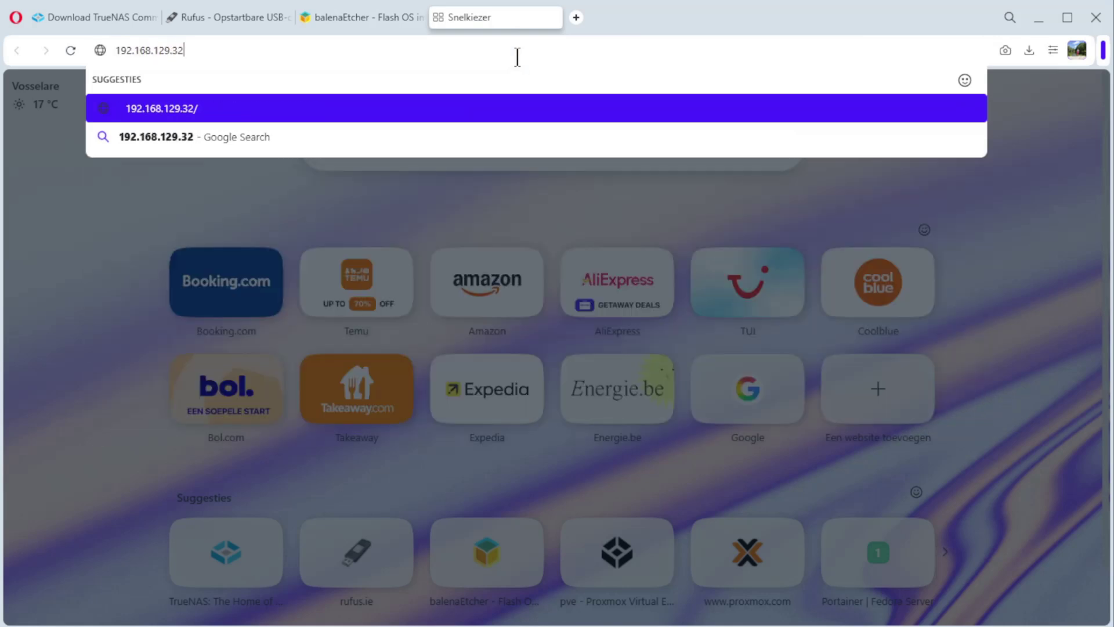
key(Return)
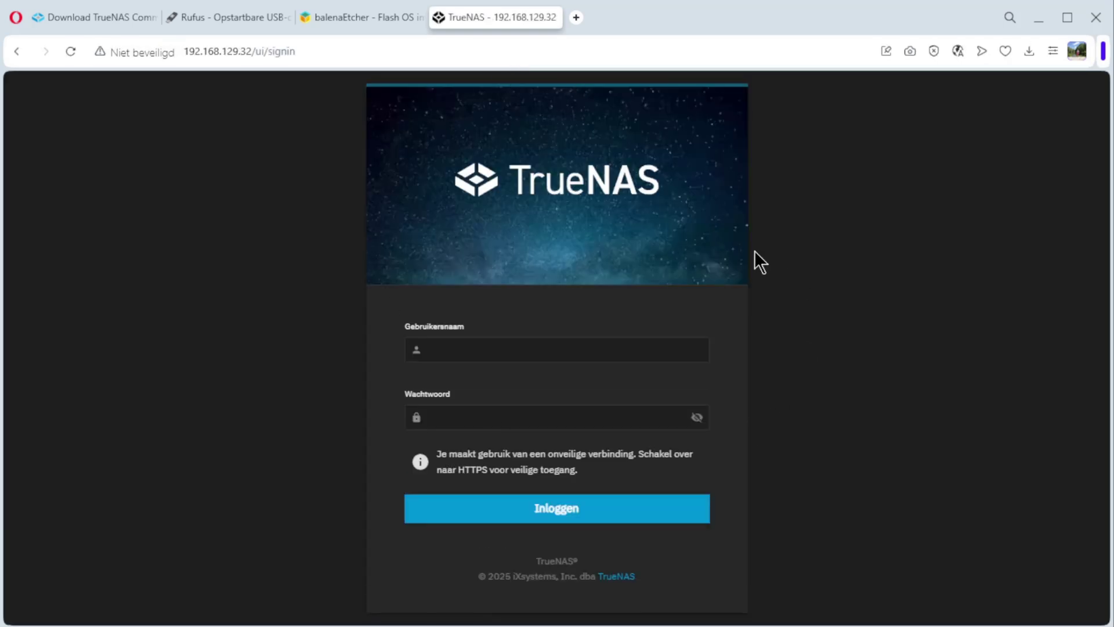
- Sign in as truenas_admin with the administrator password
click(473, 350)
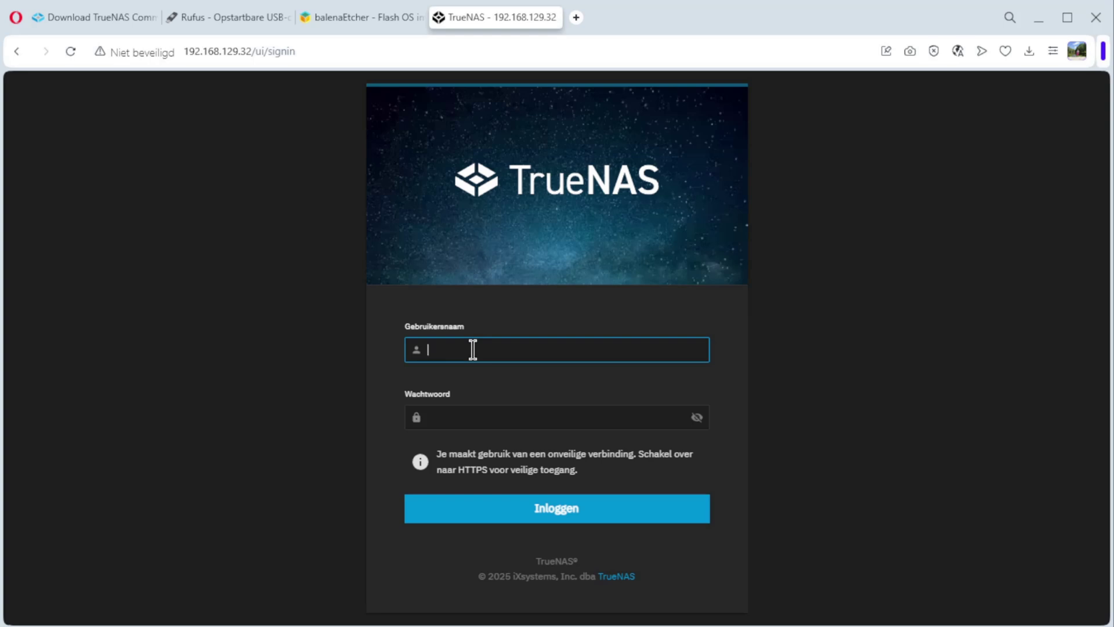
text(truenas_admin)
click(437, 417)
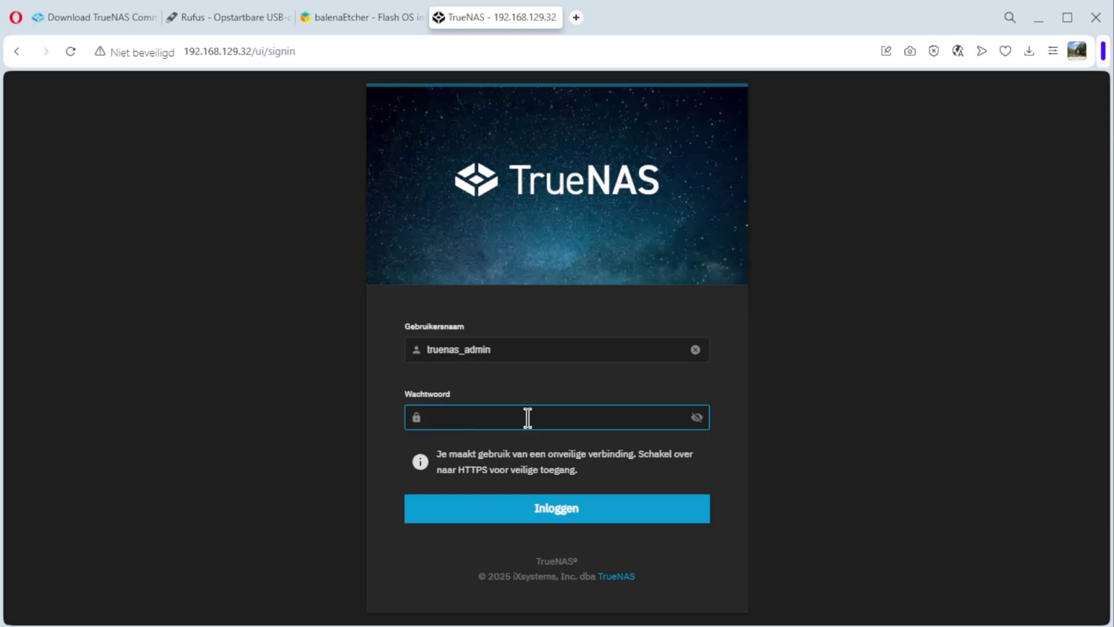
text(*************)
click(551, 511)
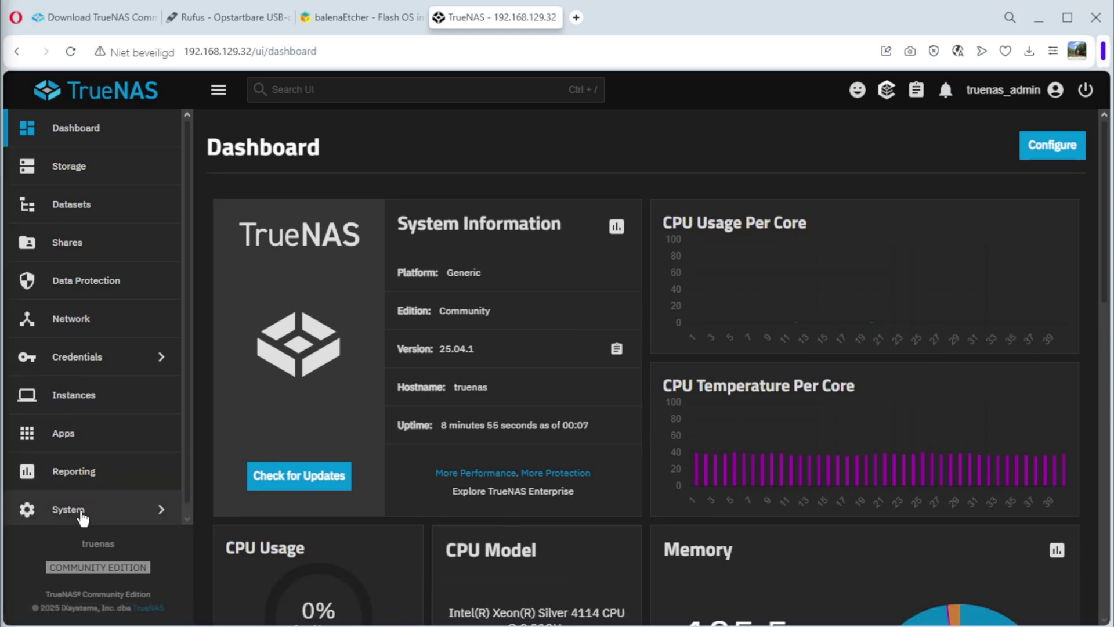
- In System > General Localization Settings, set the console keyboard map to Belgian (be)
click(81, 513)
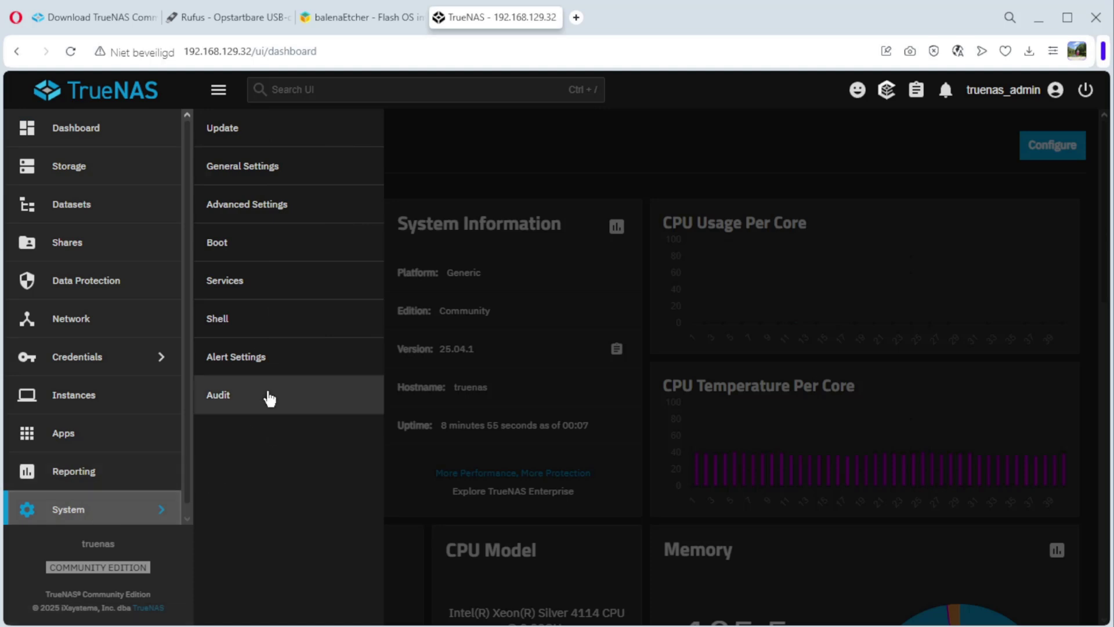
click(258, 171)
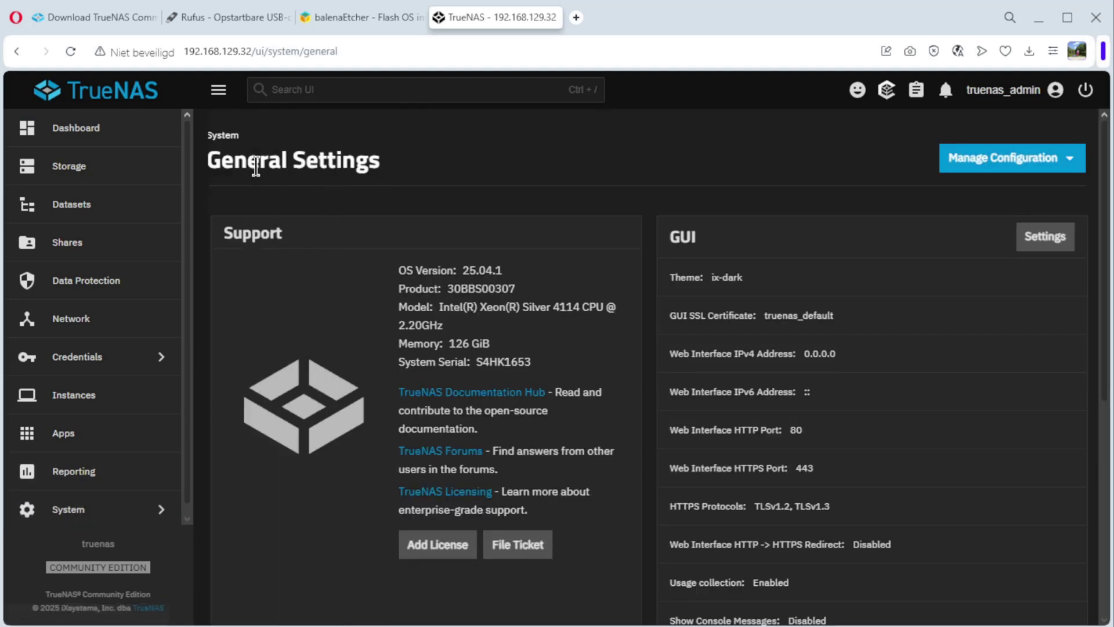
scroll(494, 335, down, 6)
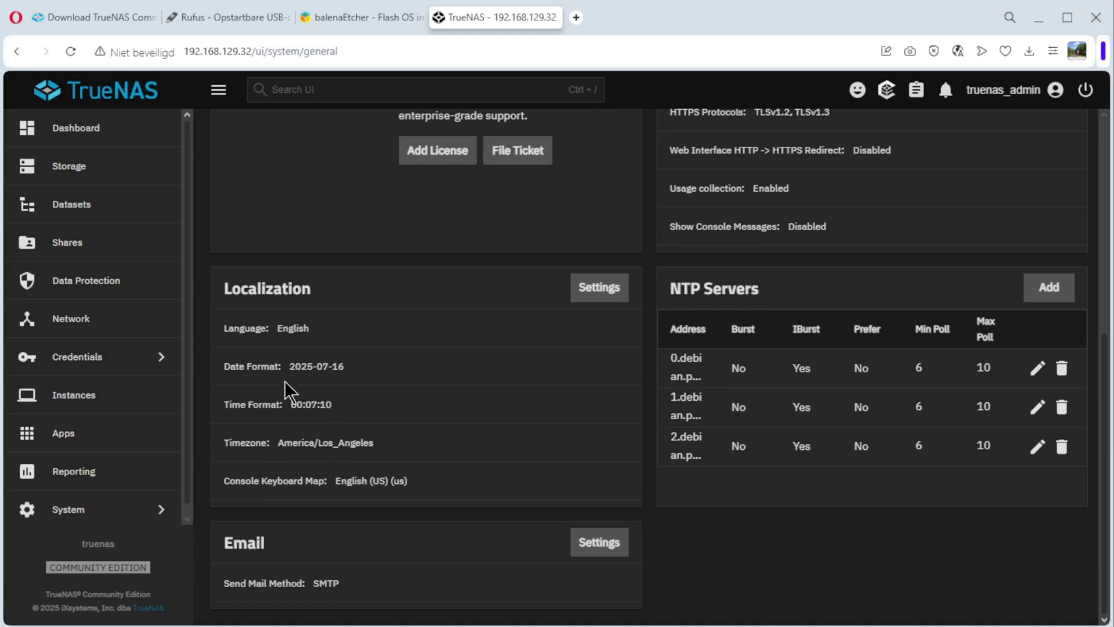
click(591, 288)
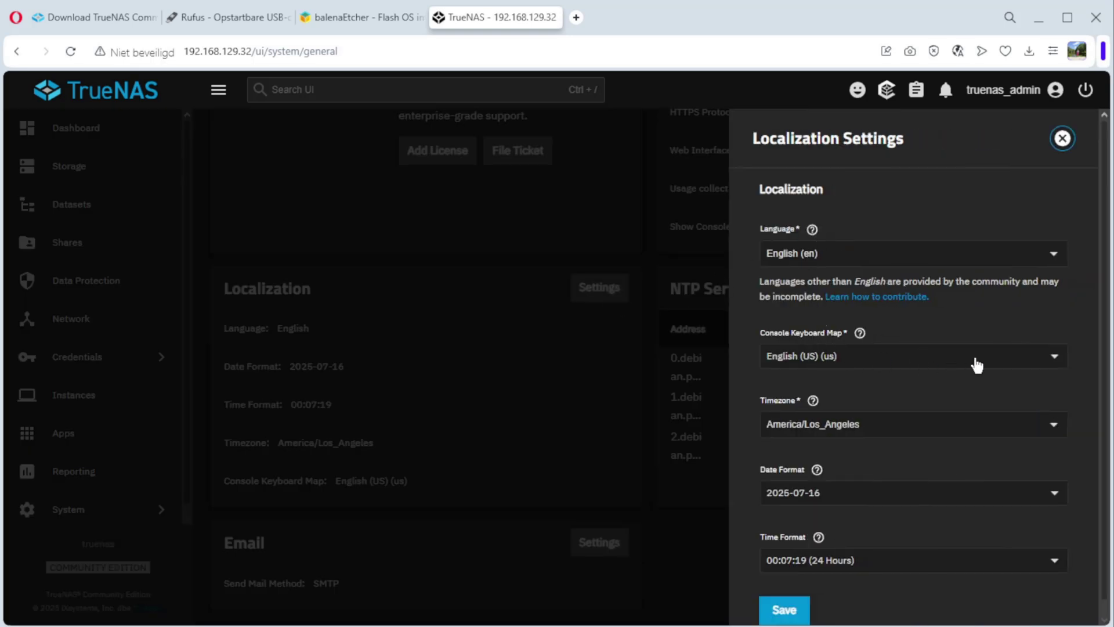
click(1055, 358)
scroll(873, 277, up, 5)
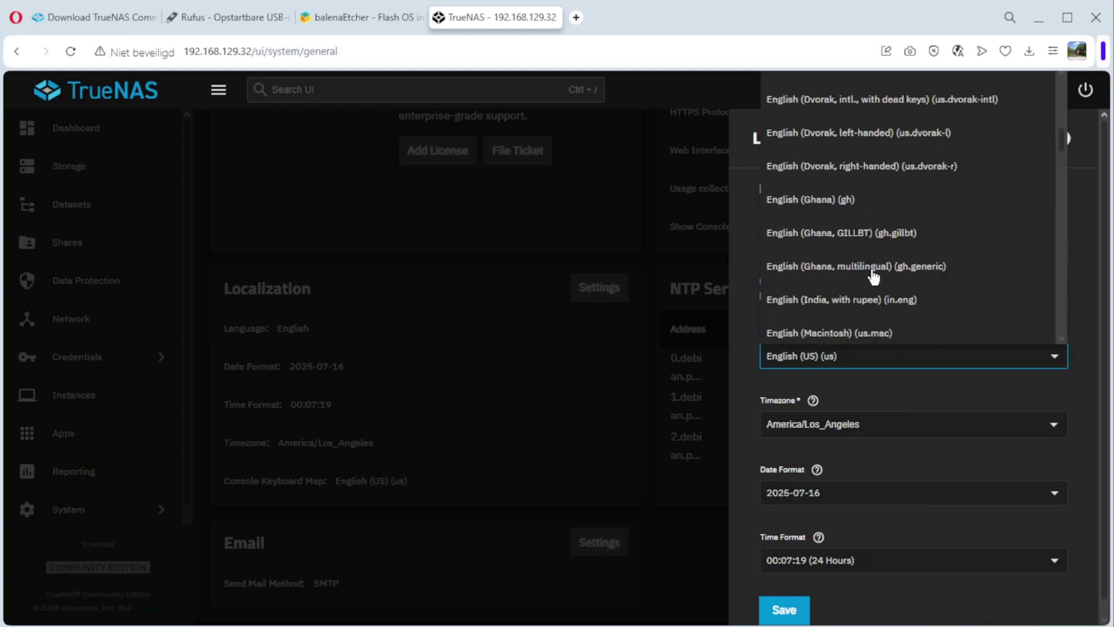
scroll(873, 277, up, 10)
scroll(873, 277, down, 1)
scroll(874, 277, up, 5)
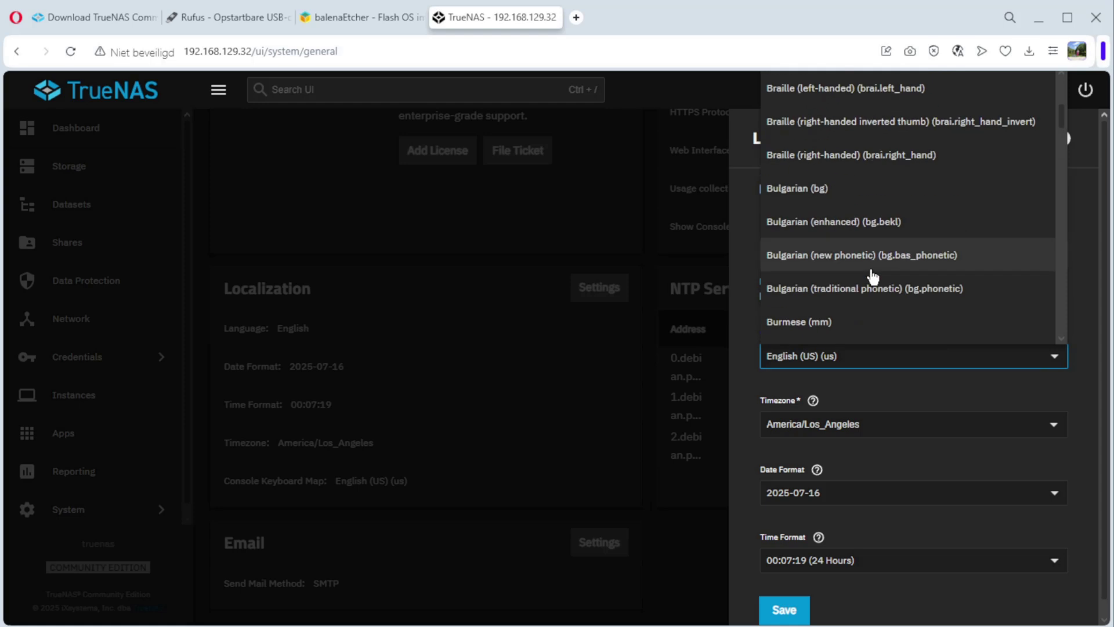
scroll(869, 262, down, 1)
scroll(869, 261, up, 8)
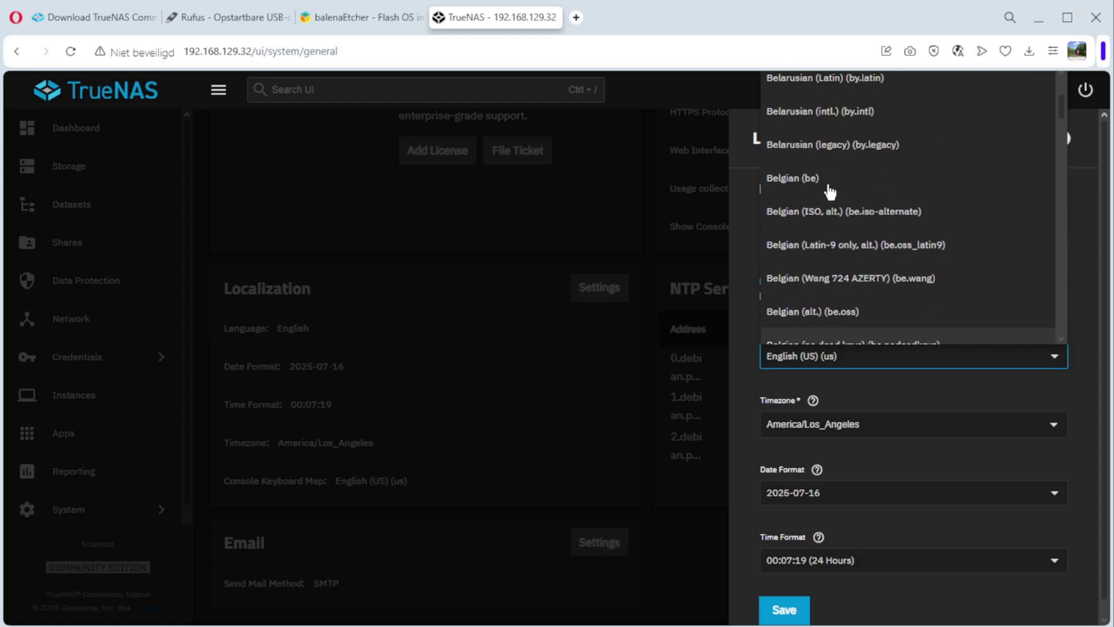
click(785, 181)
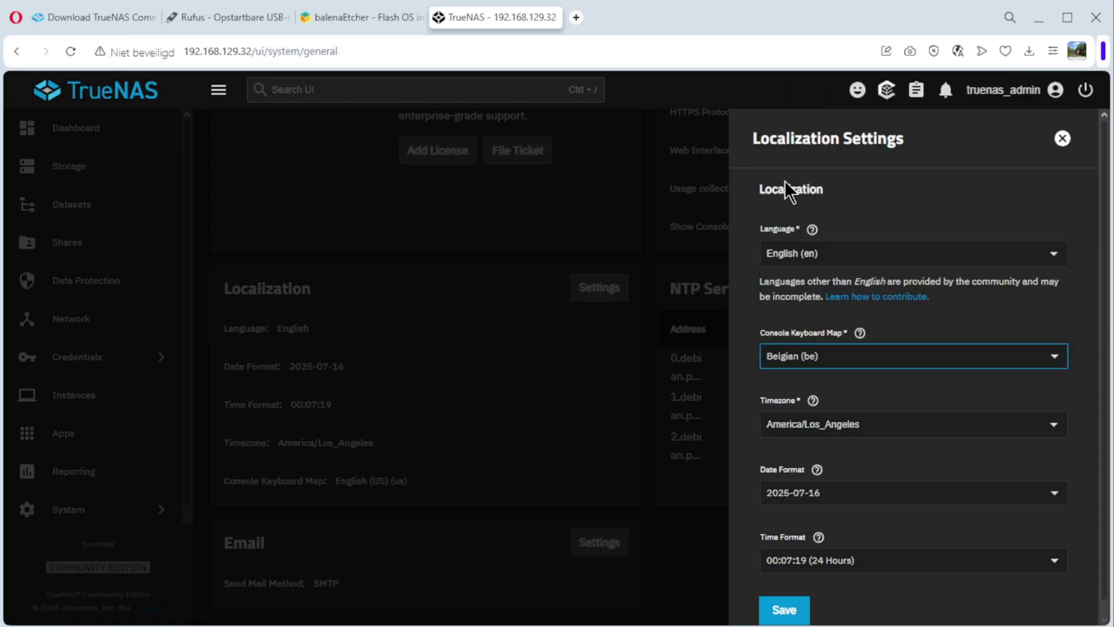
- Set the timezone to Europe/Brussels and save the localization settings
click(1029, 420)
key(BackSpace)
key(BackSpace)
key(BackSpace)
key(BackSpace)
key(BackSpace)
key(BackSpace)
key(BackSpace)
key(BackSpace)
key(BackSpace)
key(BackSpace)
key(BackSpace)
key(BackSpace)
key(BackSpace)
key(BackSpace)
key(BackSpace)
key(BackSpace)
key(BackSpace)
key(BackSpace)
key(BackSpace)
text(eur)
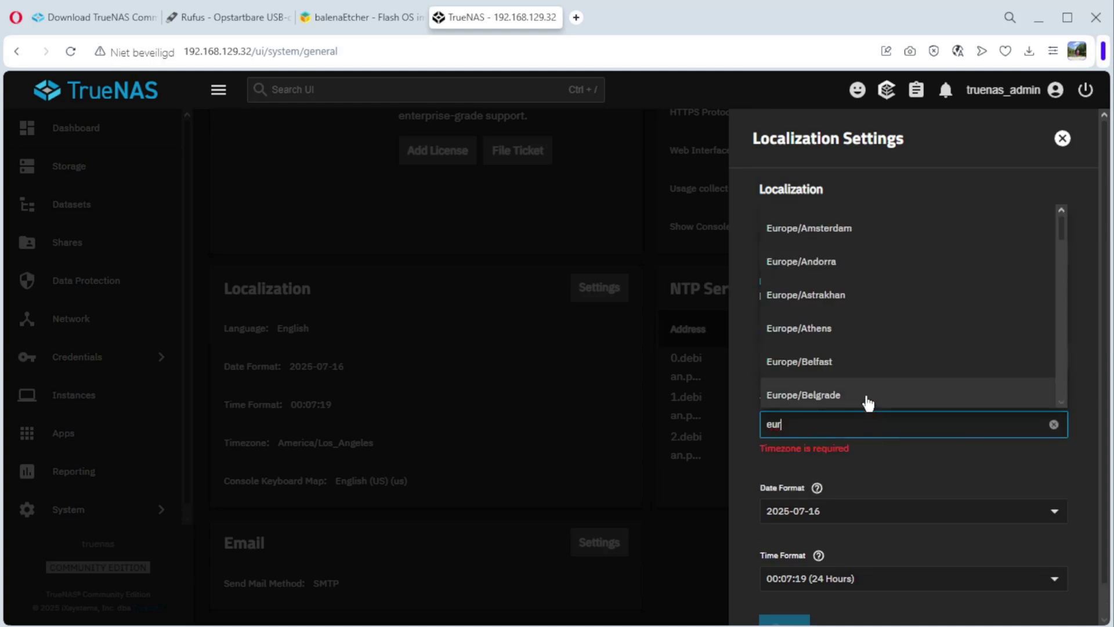
scroll(866, 400, down, 1)
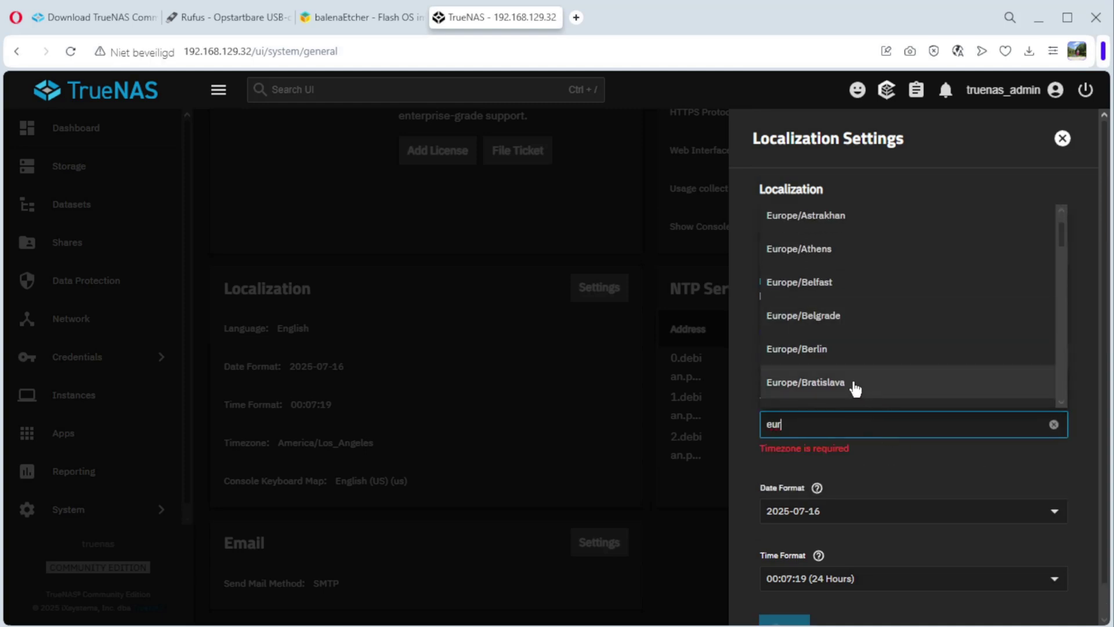
scroll(853, 386, down, 2)
click(827, 341)
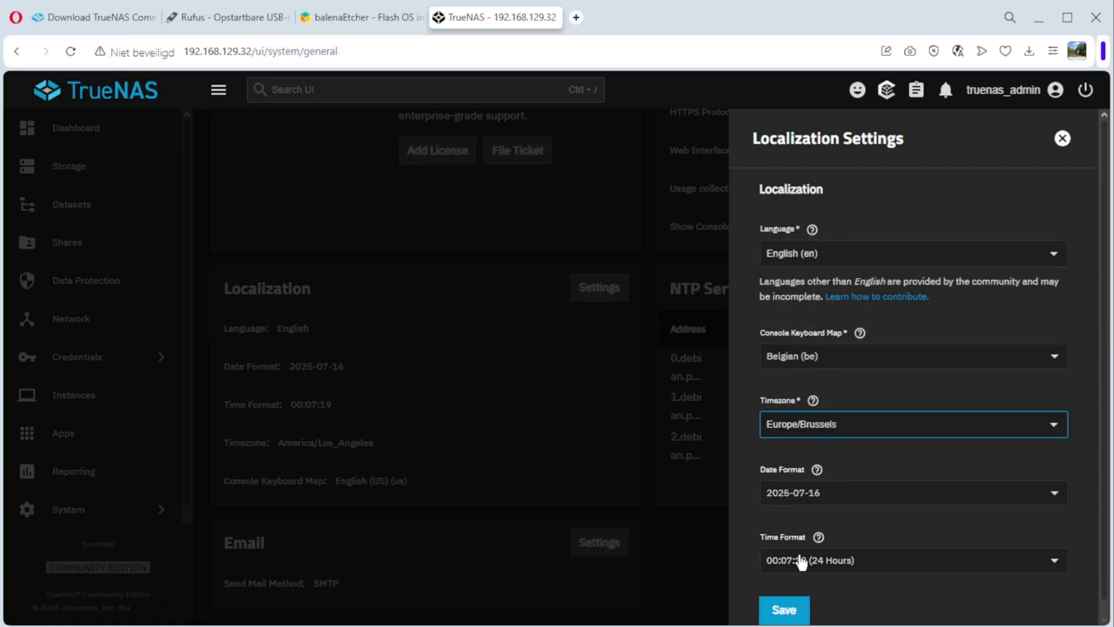
click(785, 611)
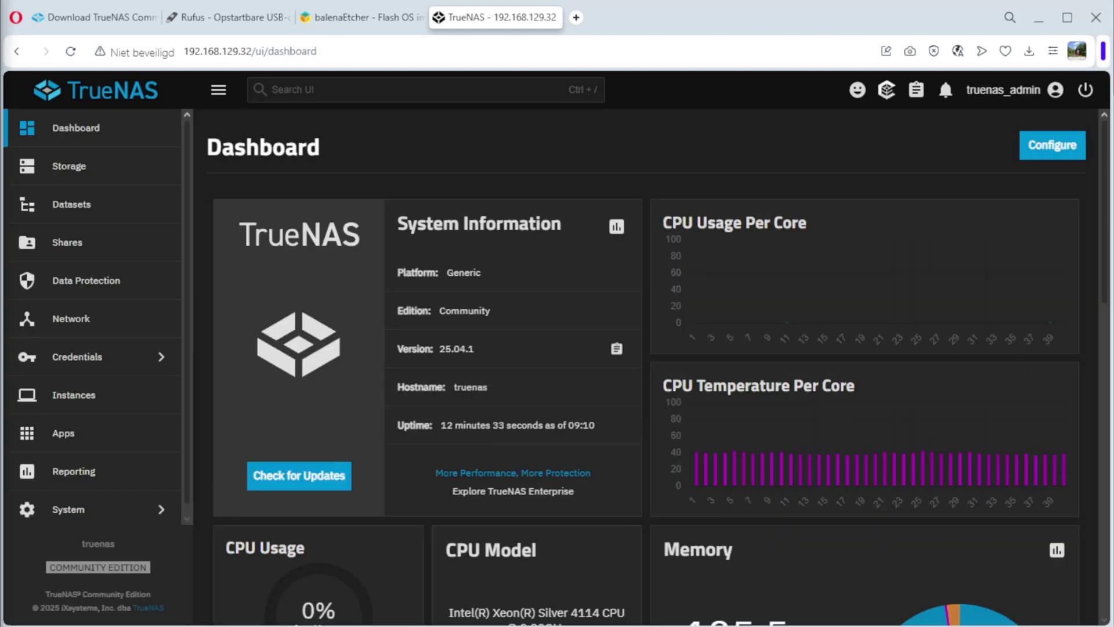
- Start a new user under Credentials > Users and enter the user's full name
click(77, 358)
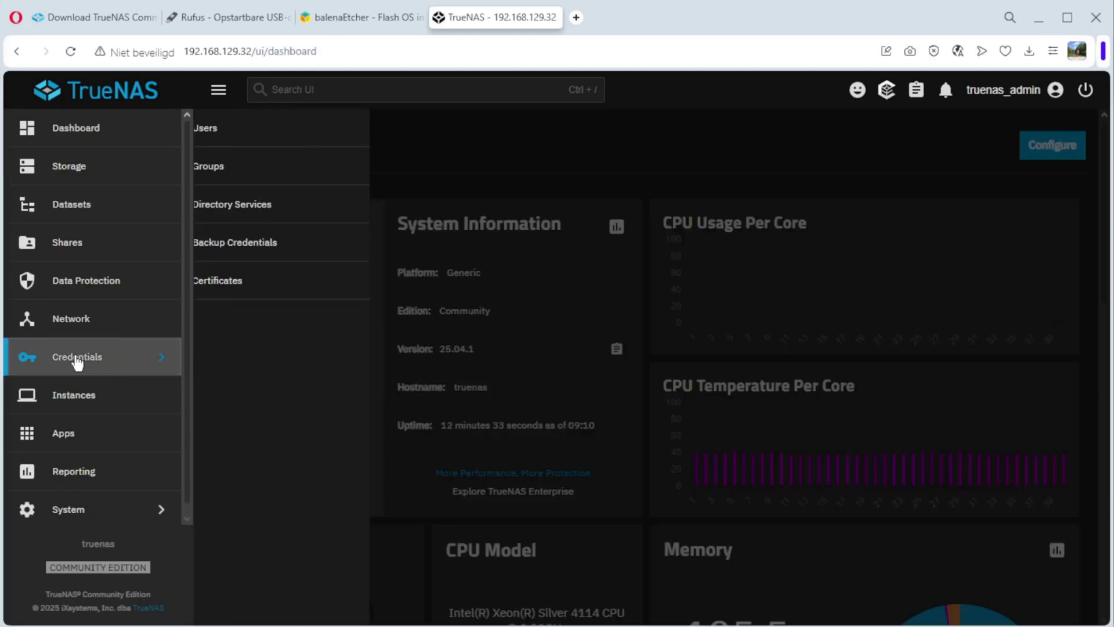
click(221, 130)
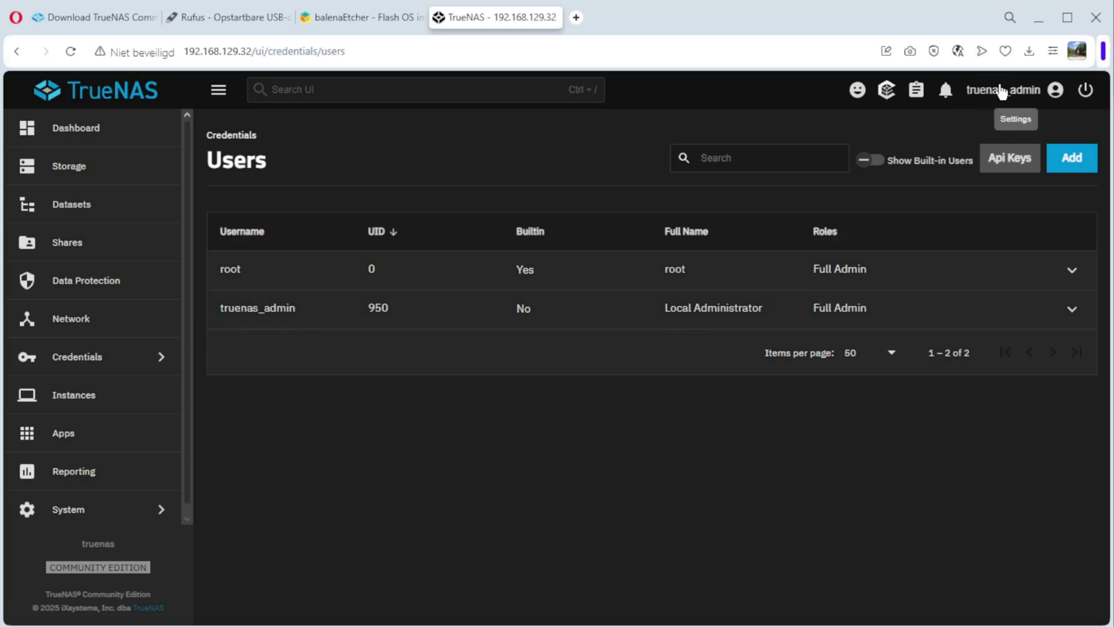
click(1071, 163)
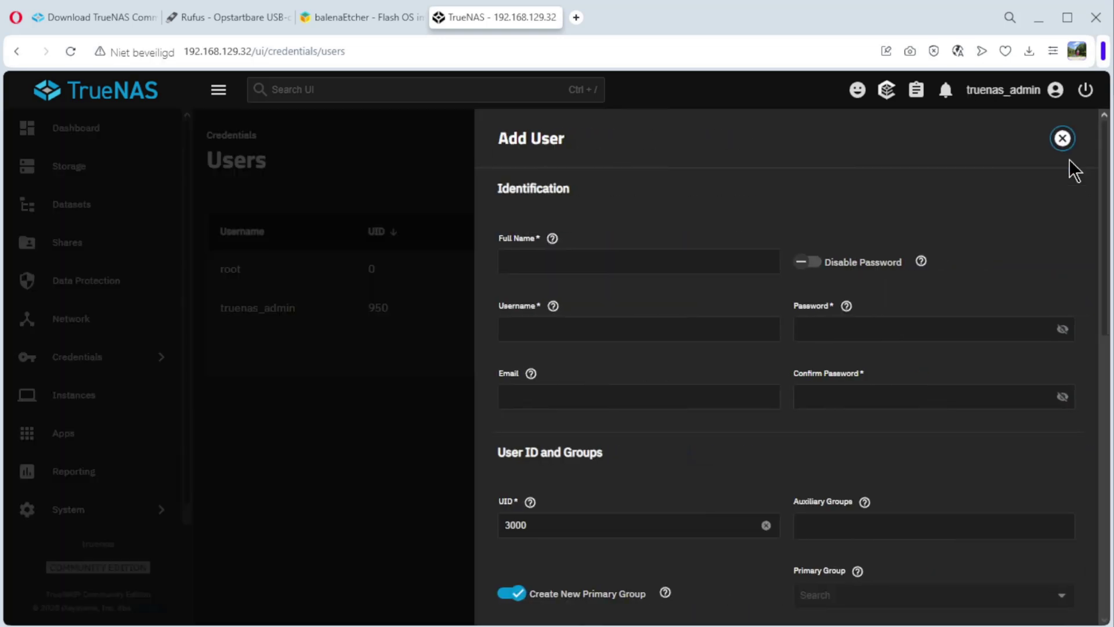
click(554, 262)
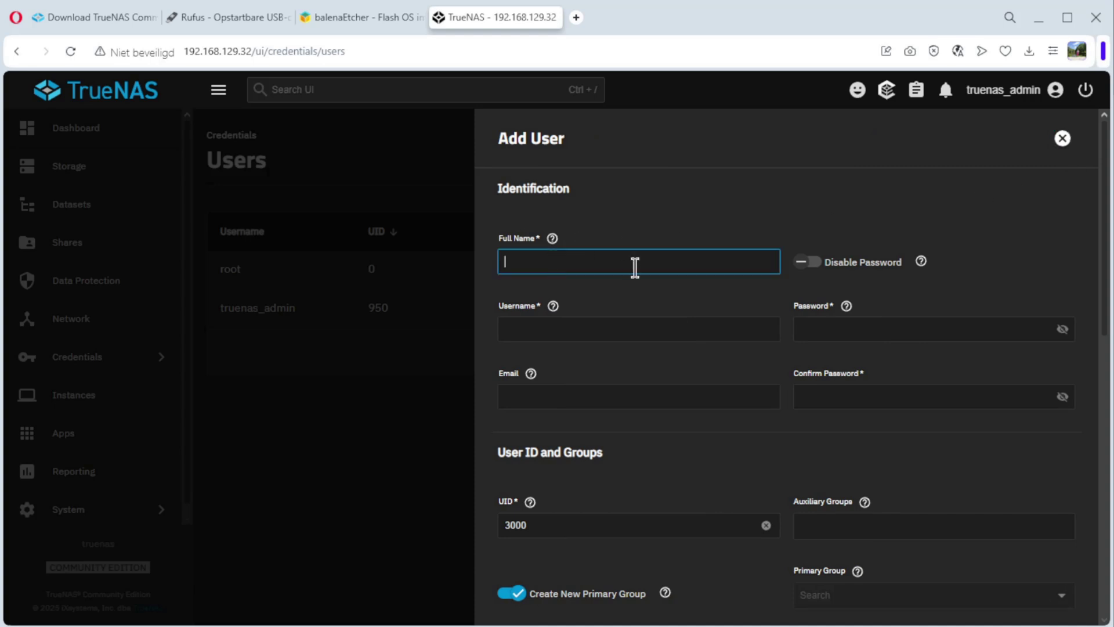
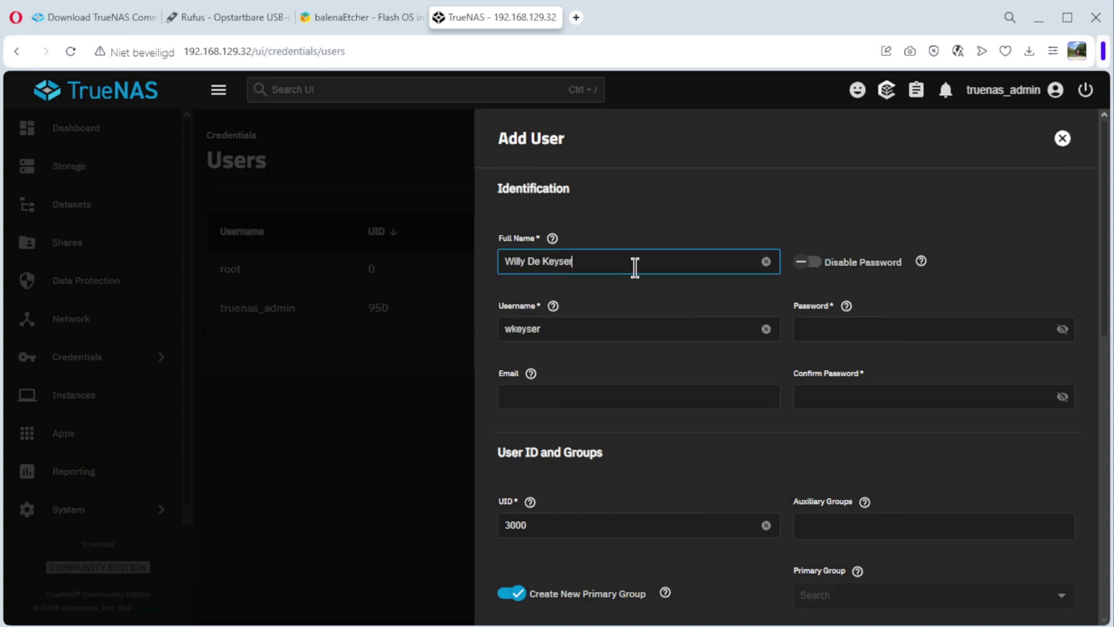
- Replace the auto-filled username and enter and confirm the account password
click(586, 328)
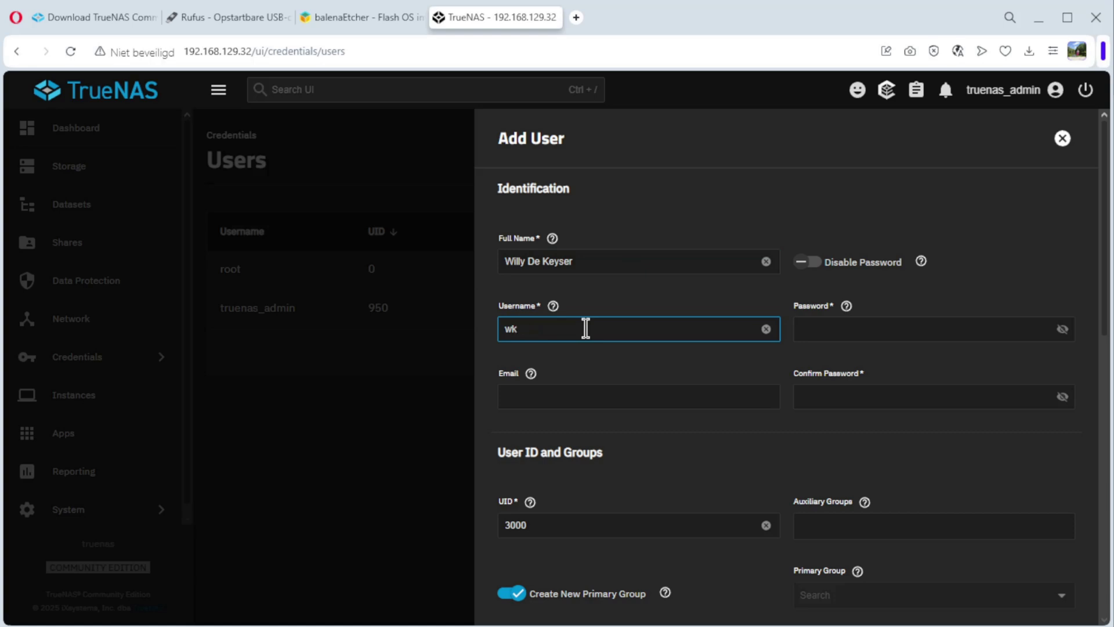
key(BackSpace)
key(BackSpace)
text(w)
click(818, 329)
text(•••••••••••••)
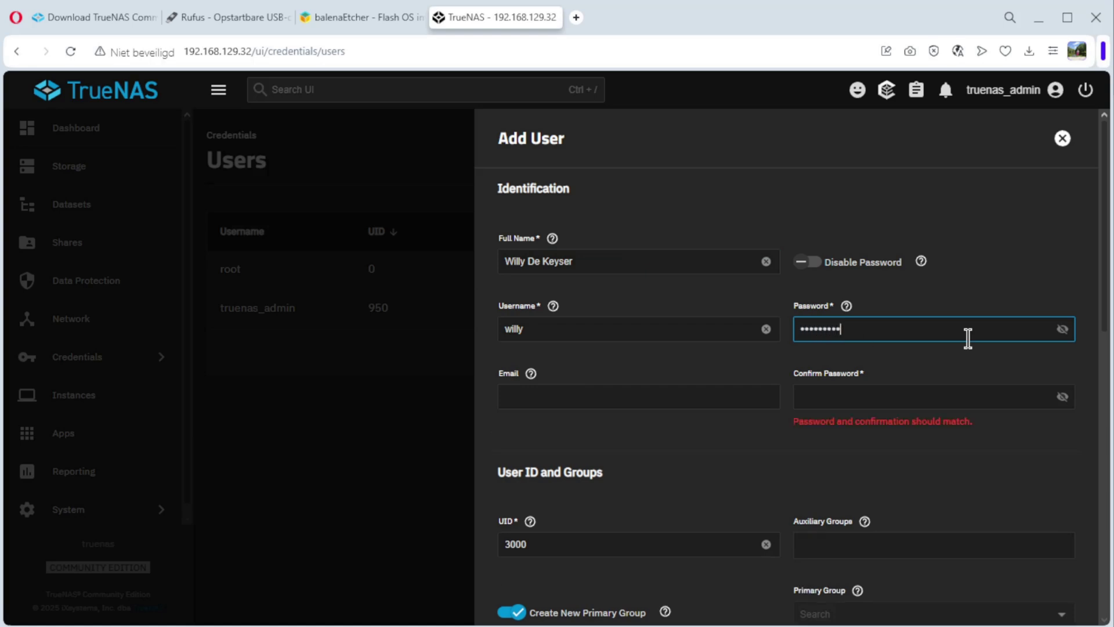
click(838, 397)
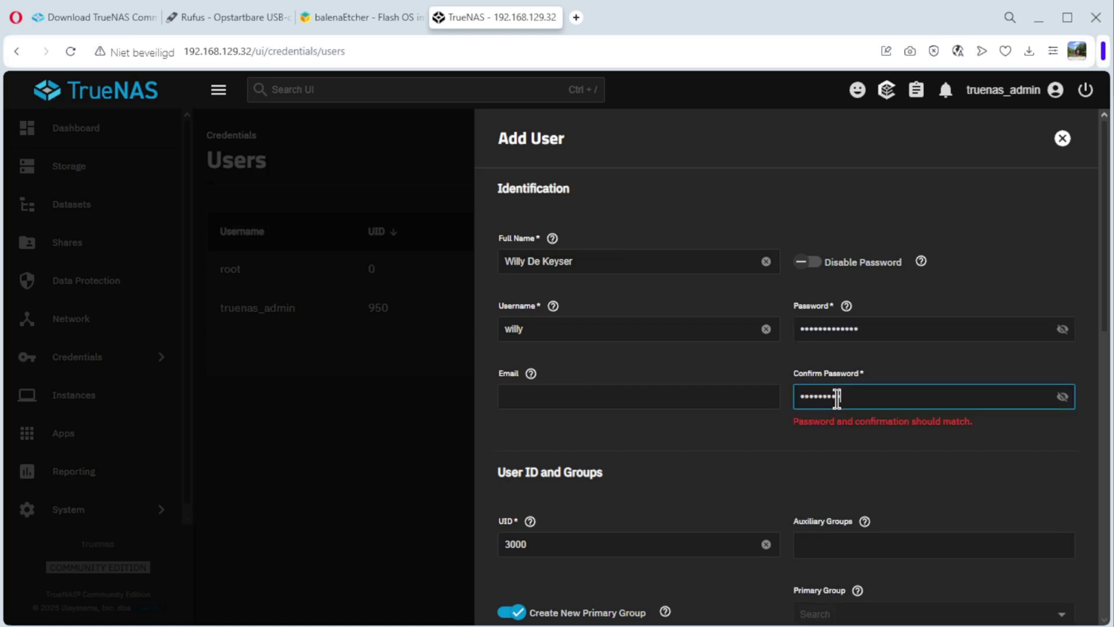
text(•••••••••••••)
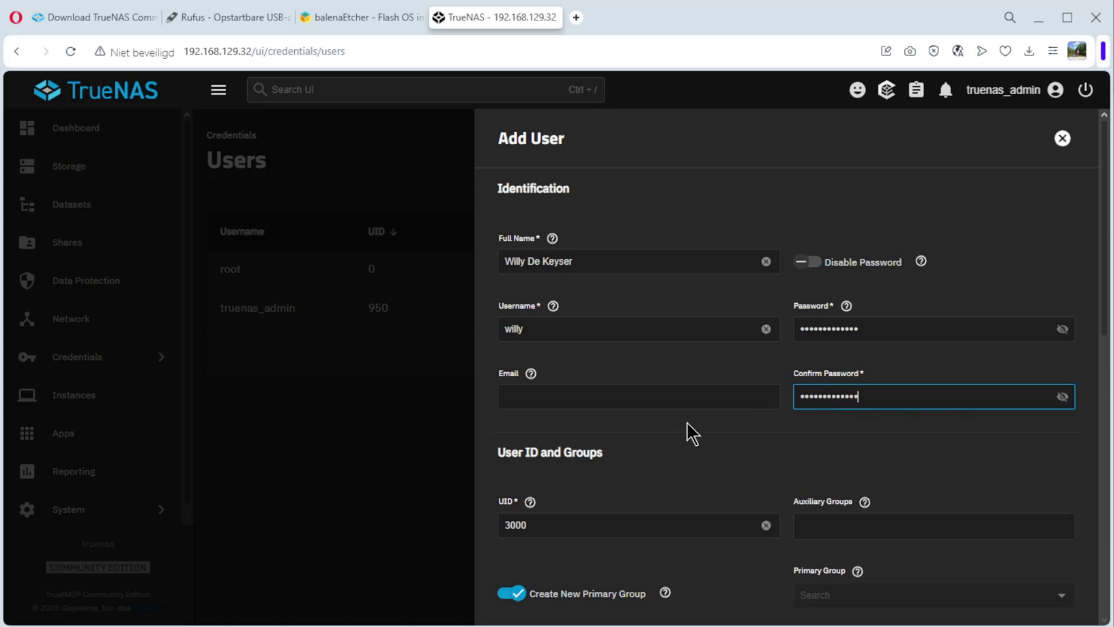
- Add builtin_administrators as an auxiliary group and save the new user
scroll(689, 433, down, 4)
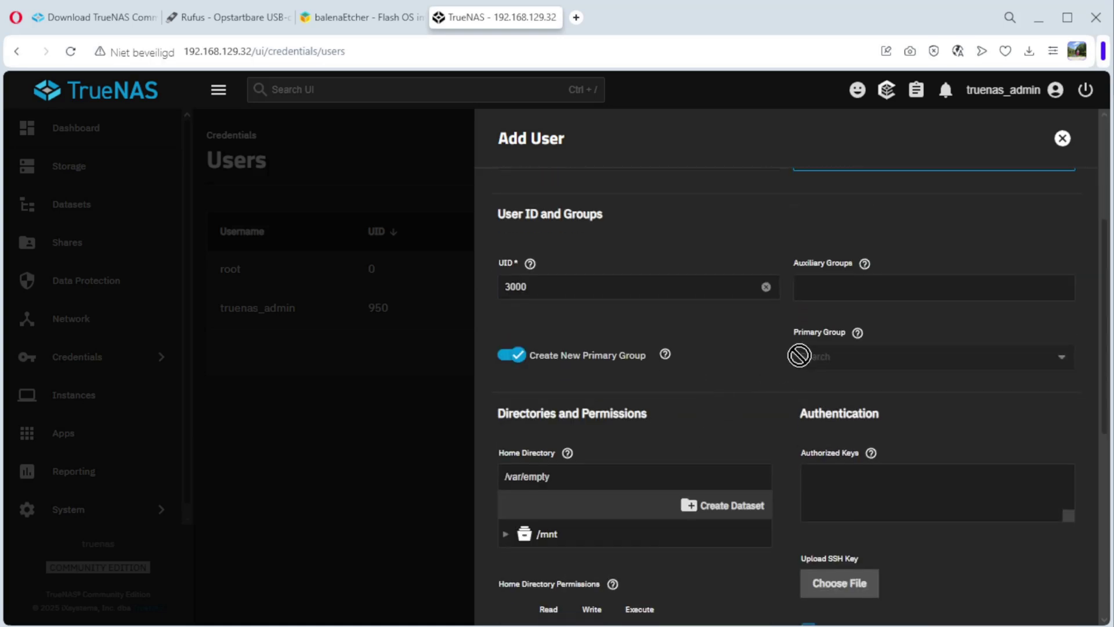
scroll(799, 355, down, 5)
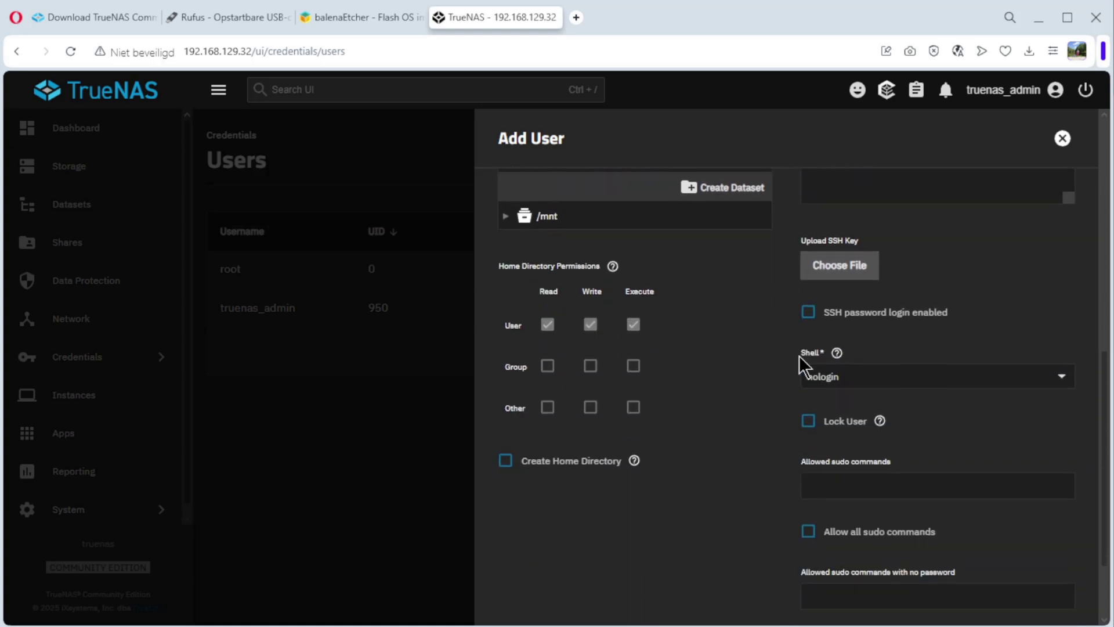
scroll(799, 356, up, 5)
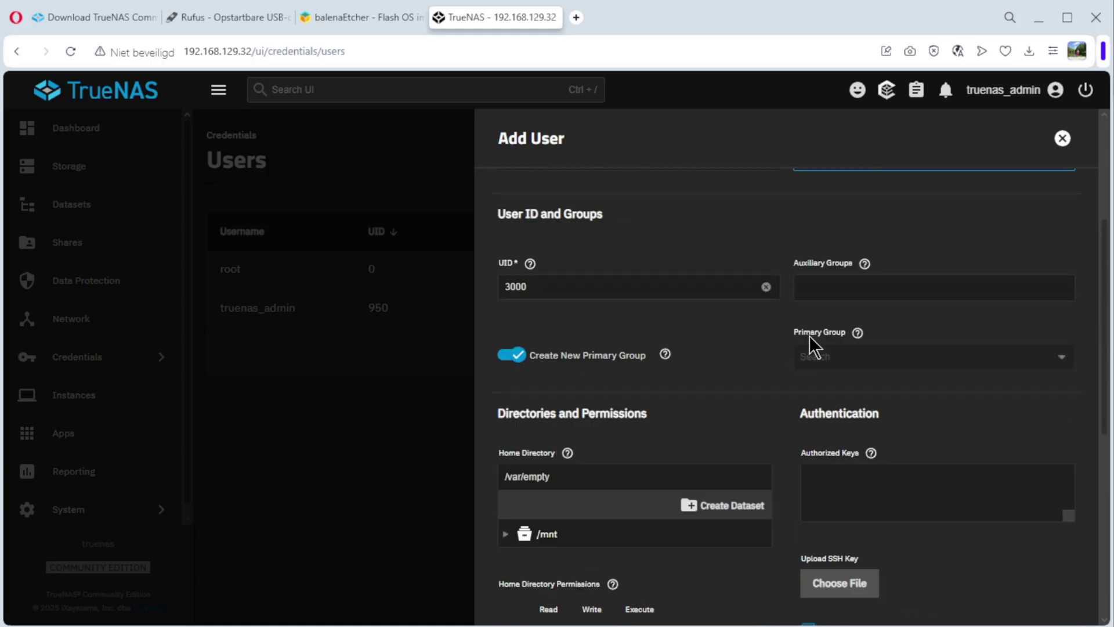
click(816, 287)
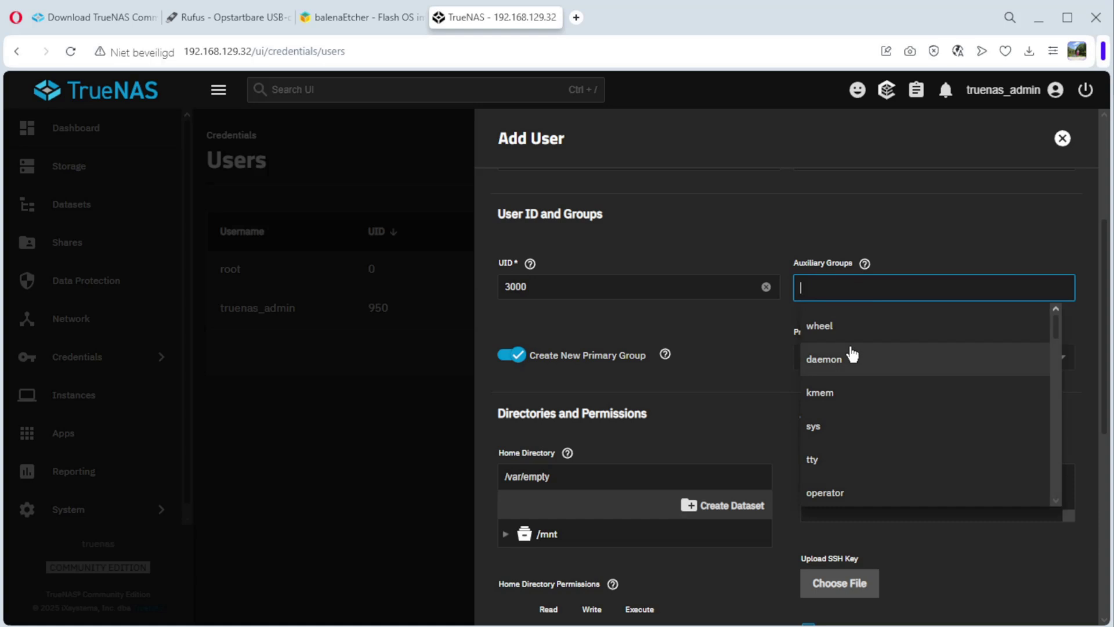
text(b)
click(856, 366)
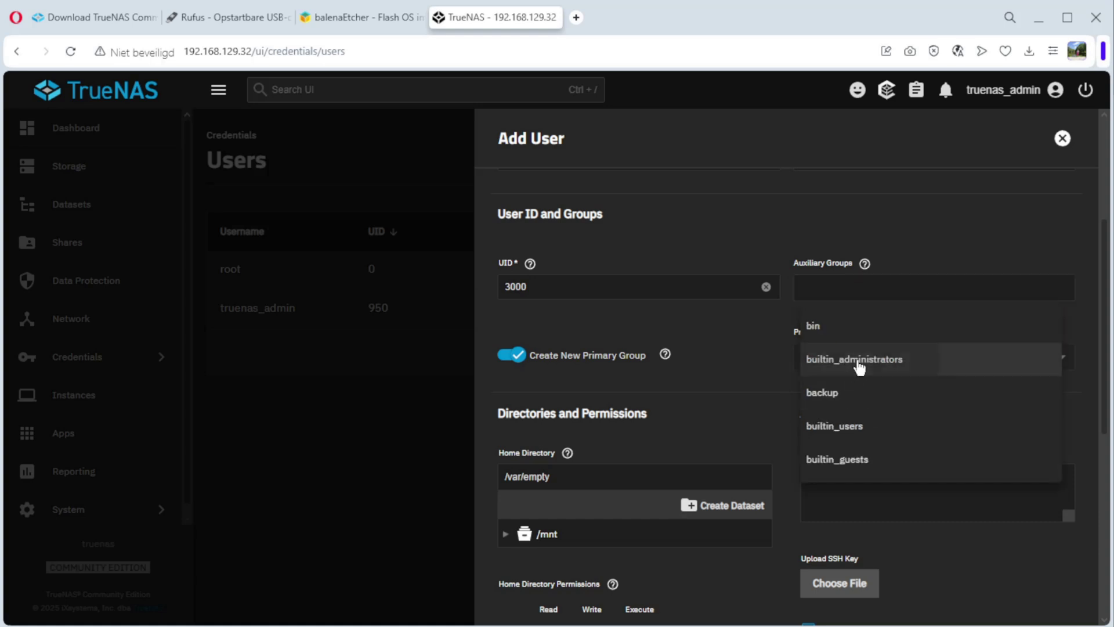
scroll(737, 413, down, 7)
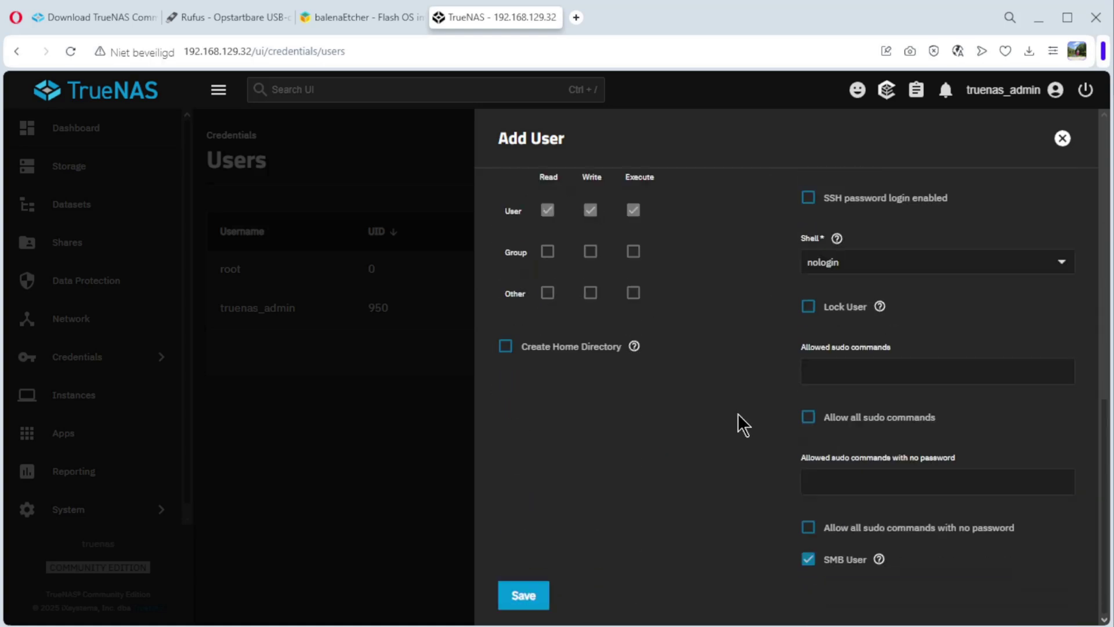
scroll(827, 256, up, 3)
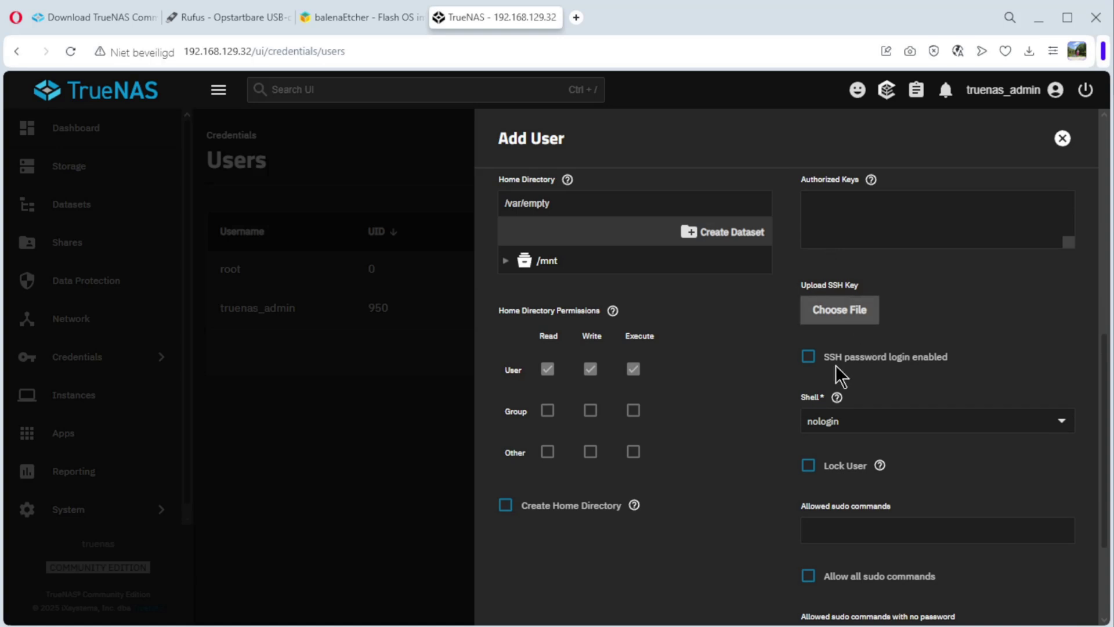
click(827, 327)
scroll(862, 421, down, 3)
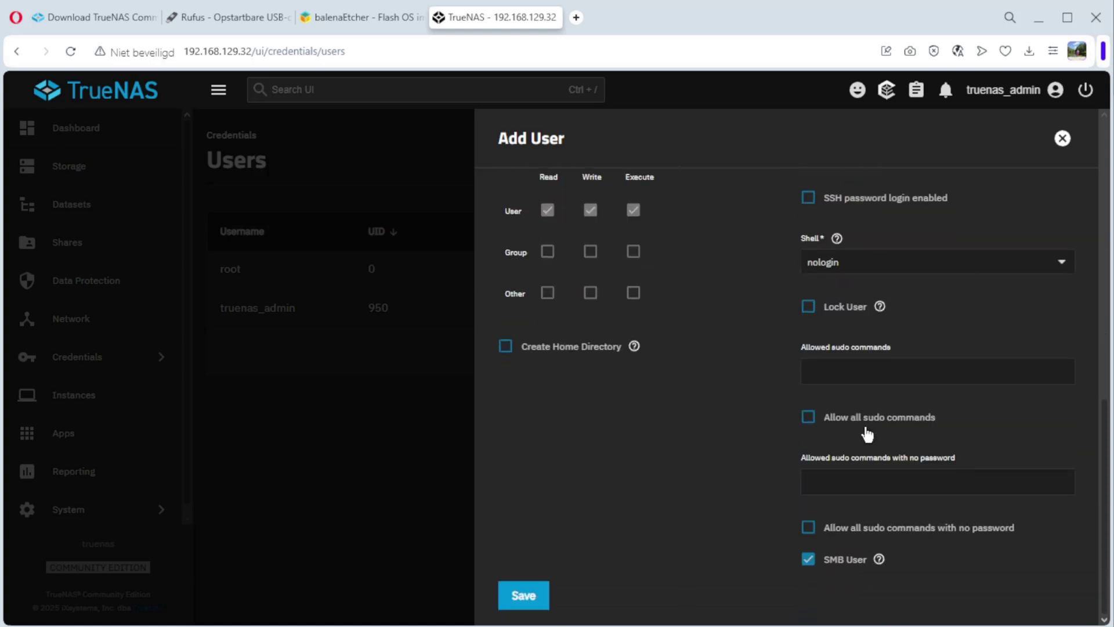
click(528, 596)
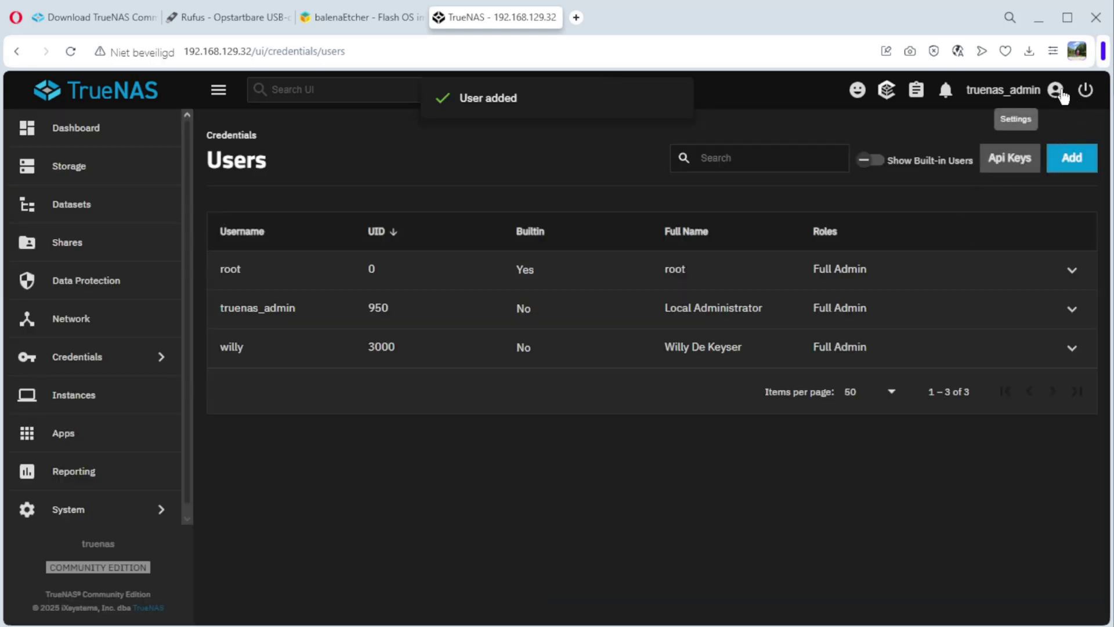
- Log out and sign back in with the new user's username and password
click(1057, 91)
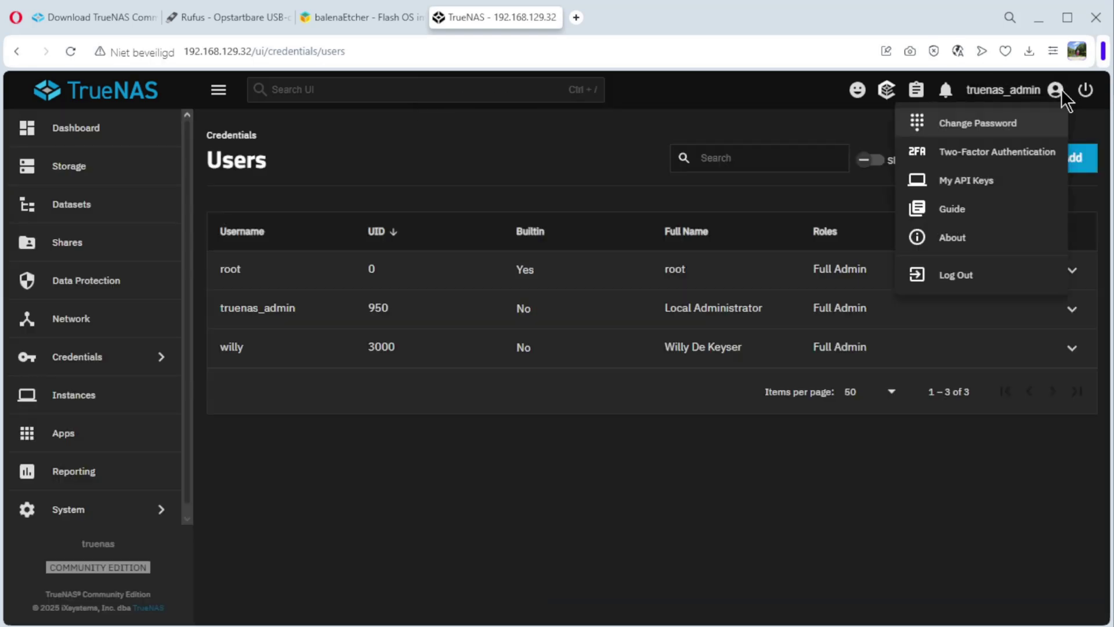
click(957, 276)
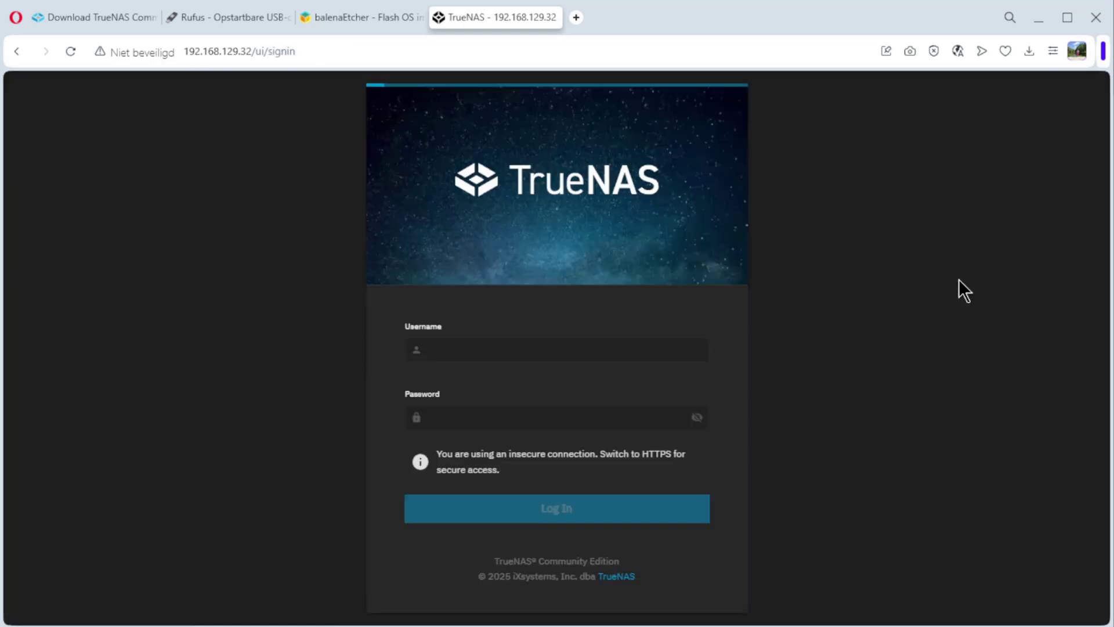
click(450, 350)
text(willy)
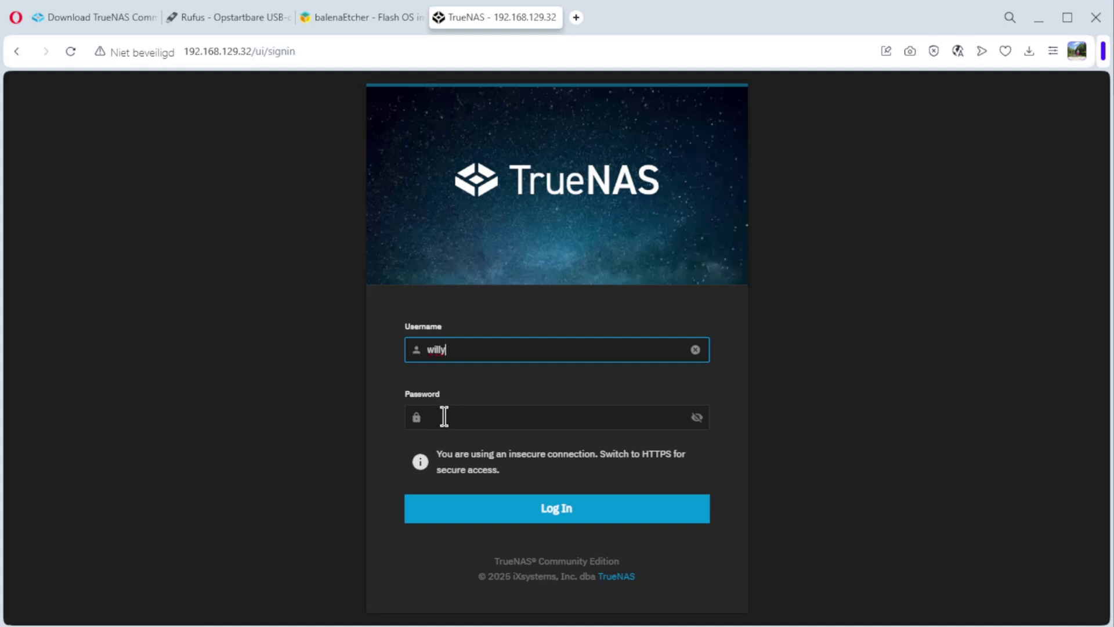
click(444, 417)
text(*)
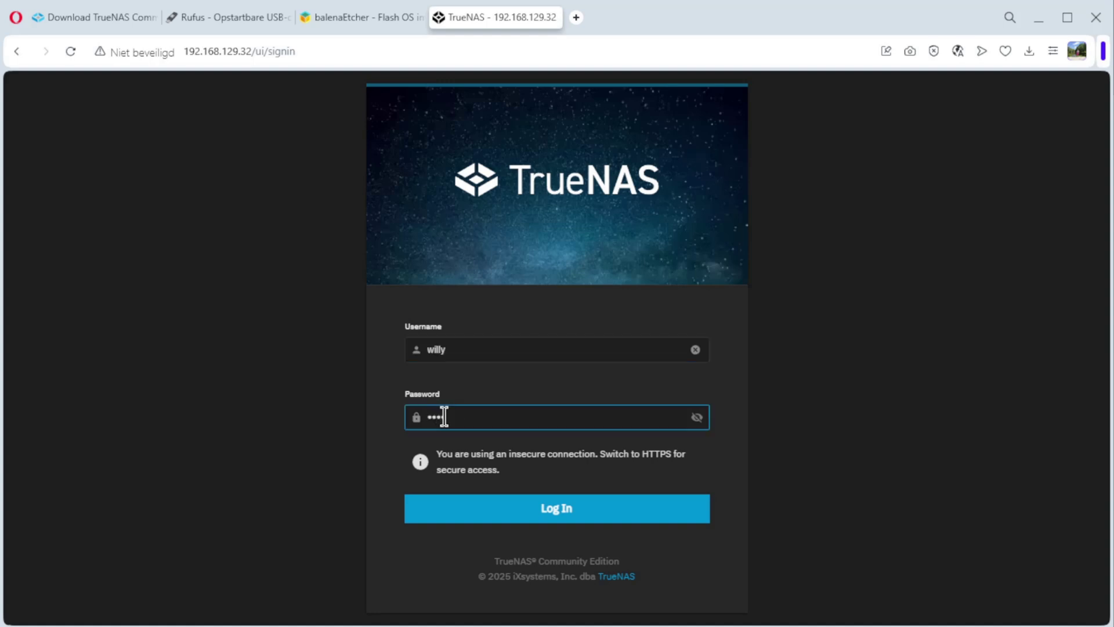
click(567, 514)
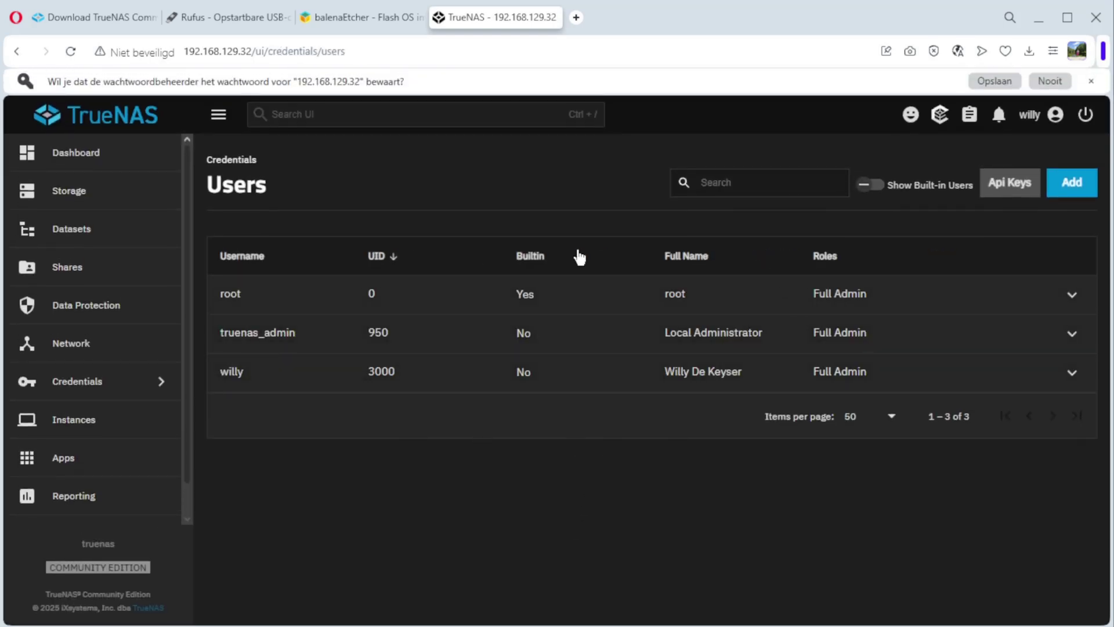
- Check for system updates, then scroll the dashboard down to the Storage widget
click(91, 161)
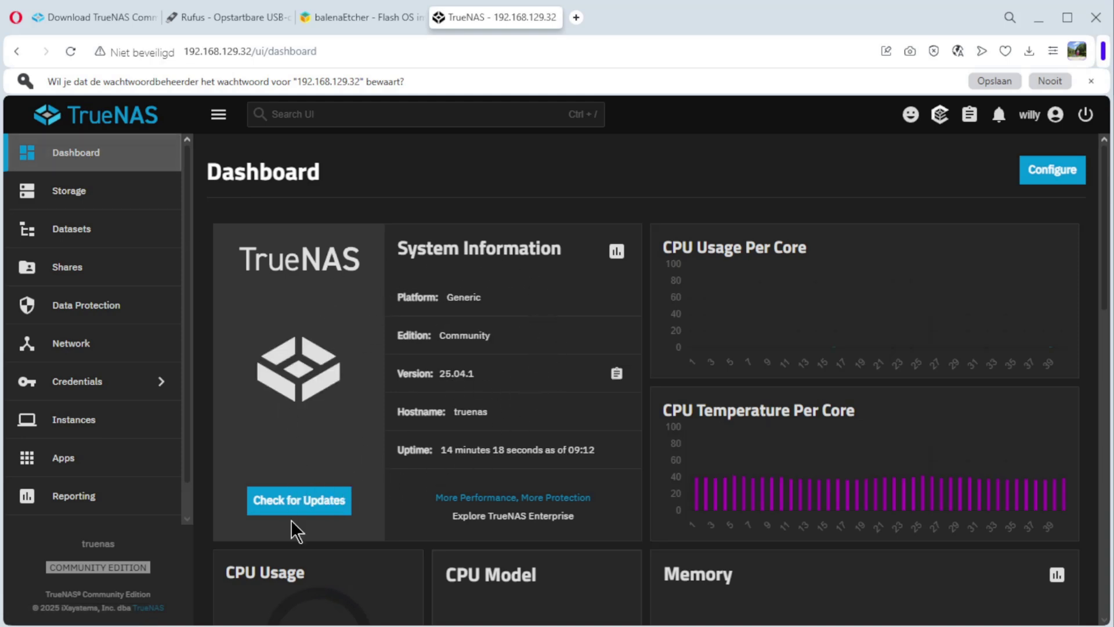
click(303, 498)
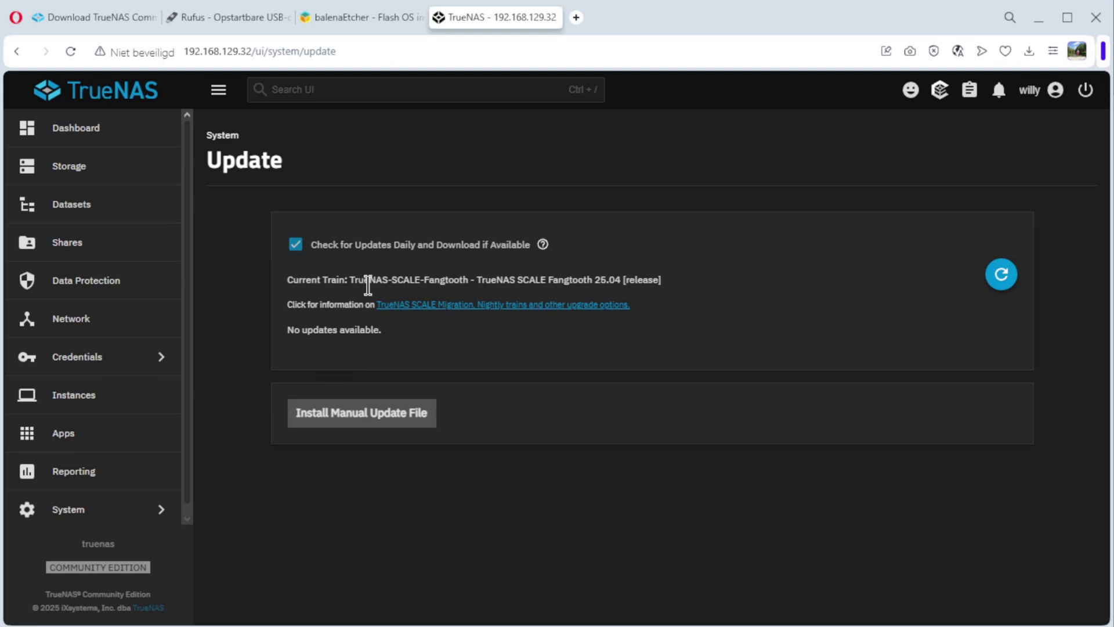
click(81, 128)
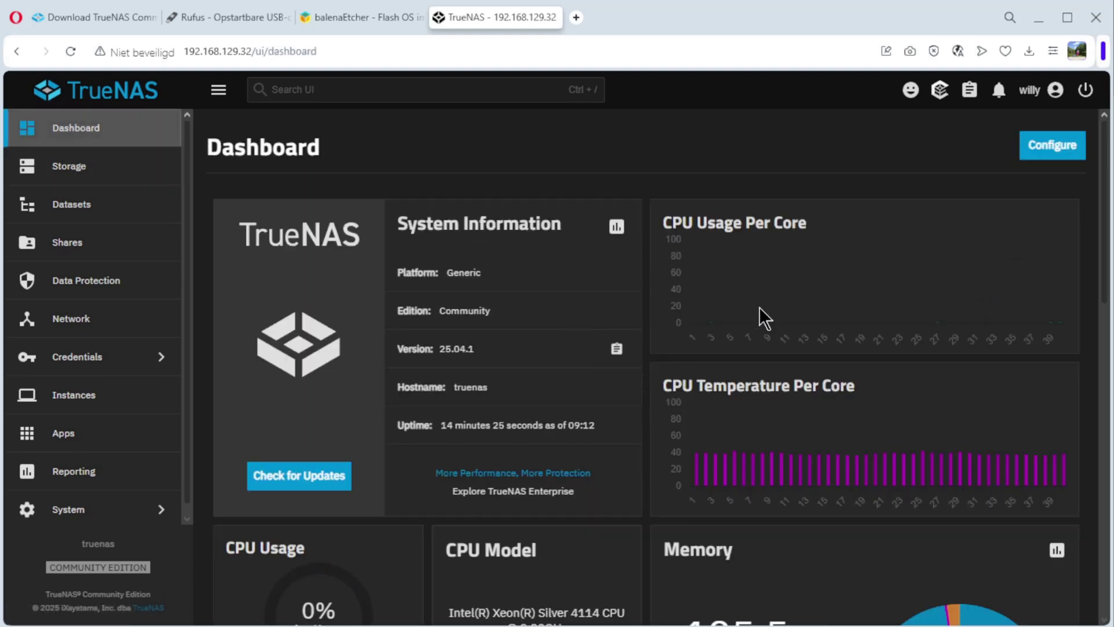
scroll(772, 402, down, 4)
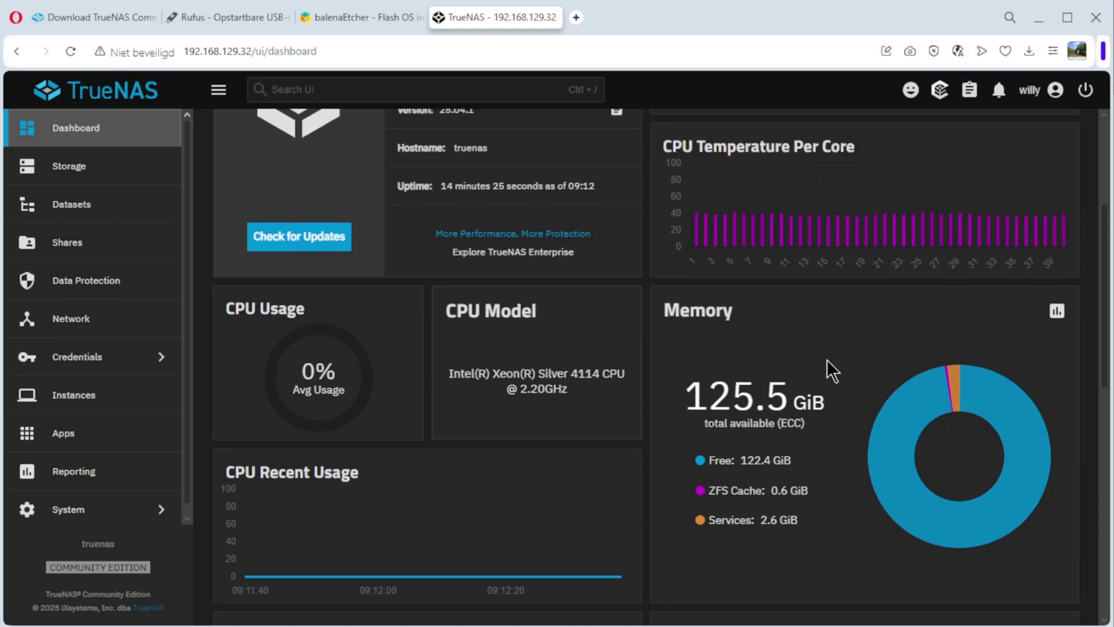
scroll(827, 359, down, 5)
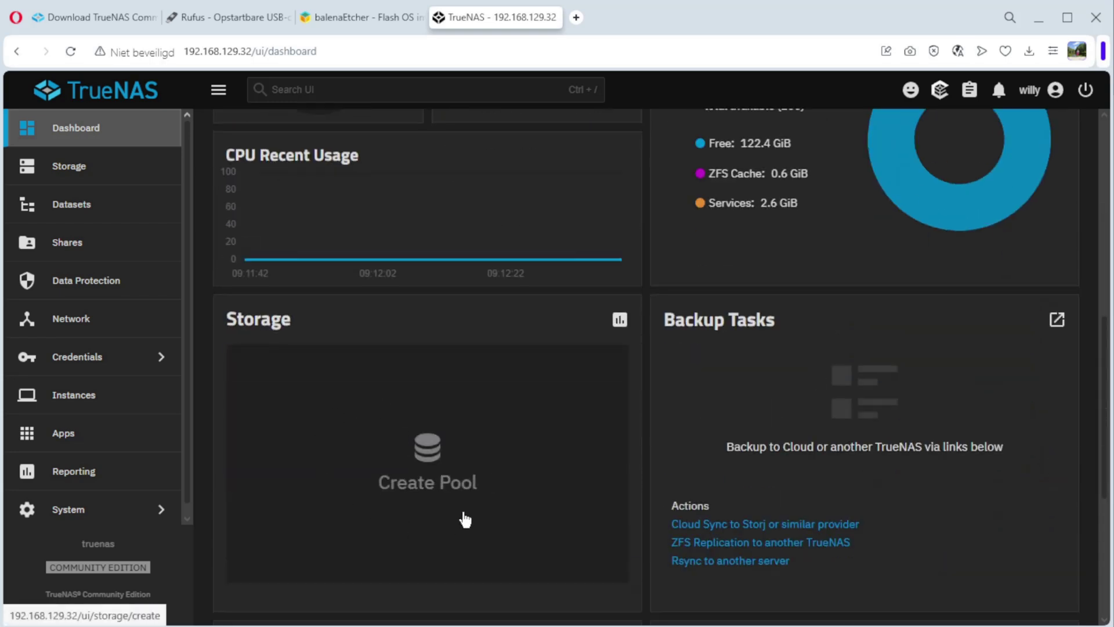
scroll(734, 366, down, 5)
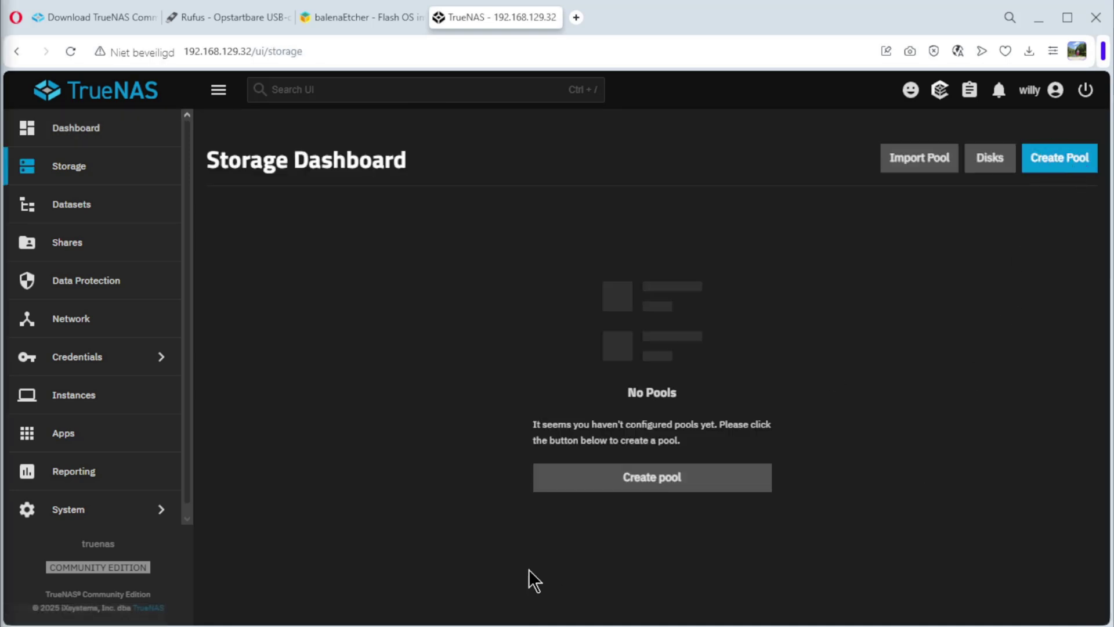
- Start a new pool named truenas_pool1
click(652, 481)
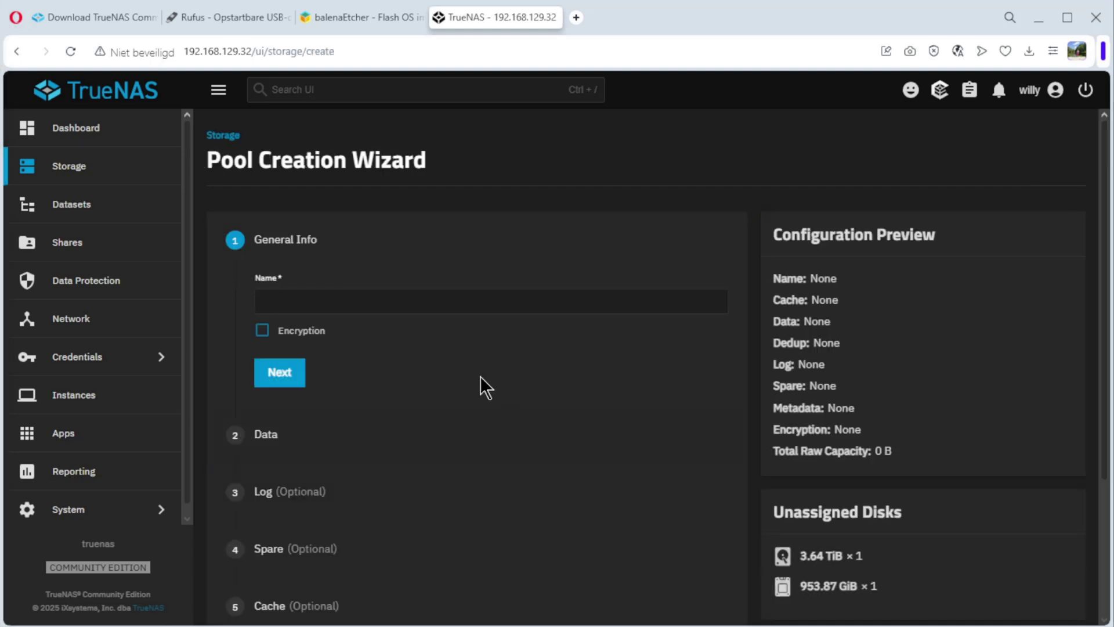
click(281, 299)
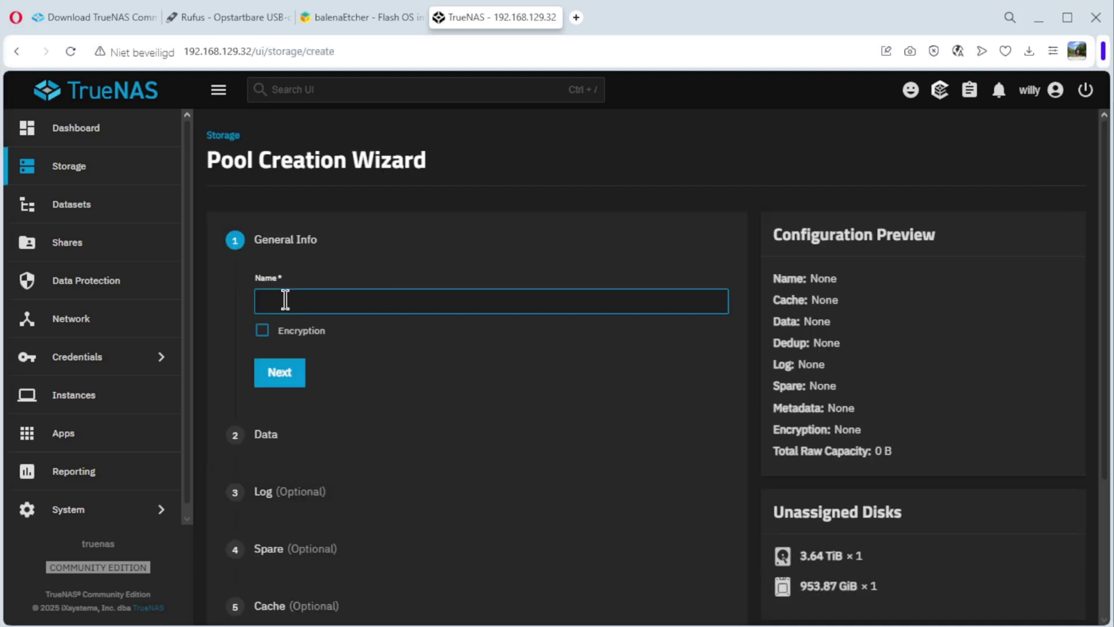
text(truenas_poo)
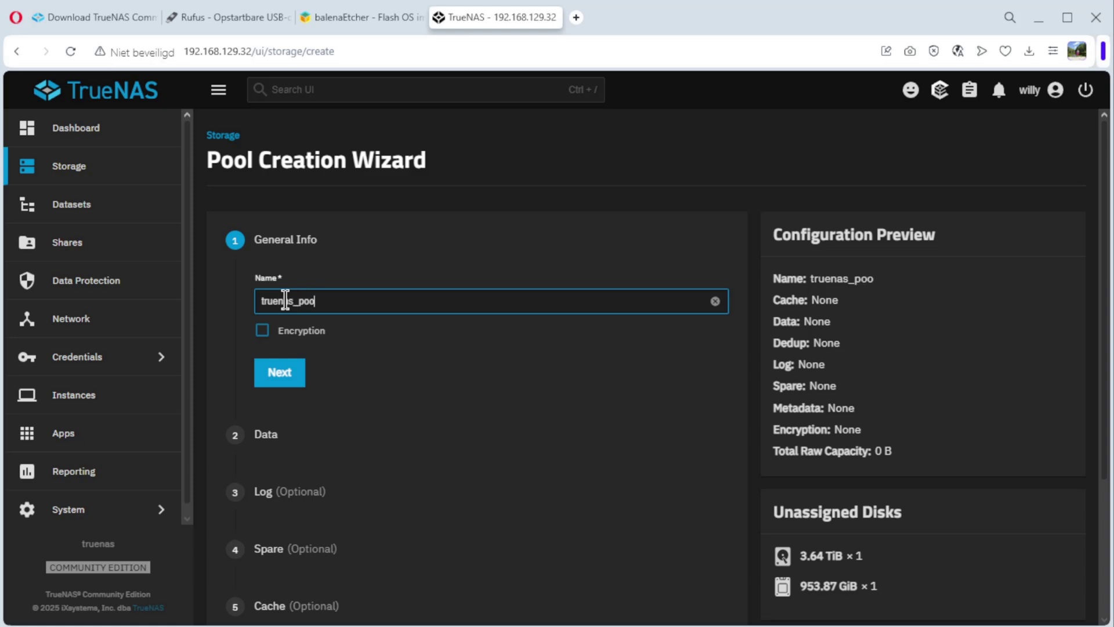
text(l1)
click(274, 378)
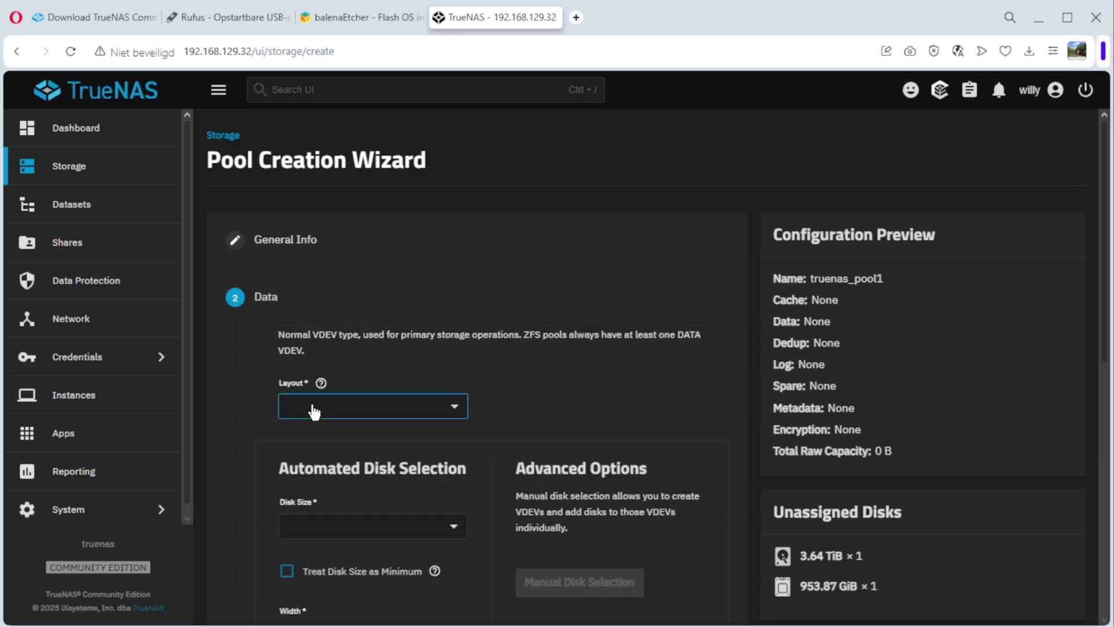
- Use a Stripe layout on the 953.87 GiB SSD and create the pool, confirming the disk erase
click(312, 406)
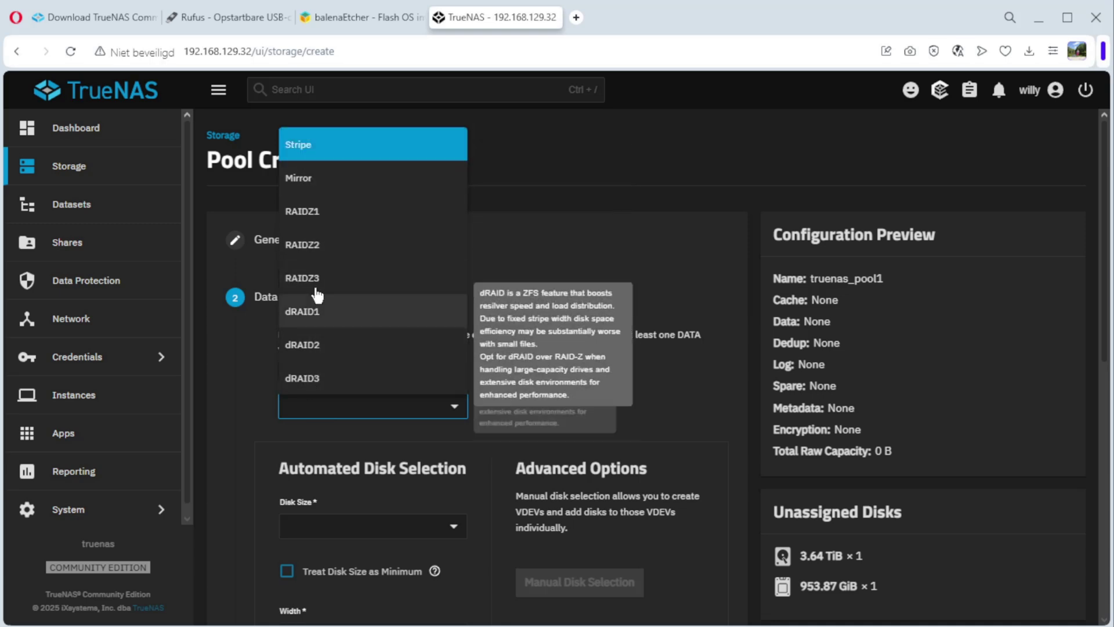
click(323, 152)
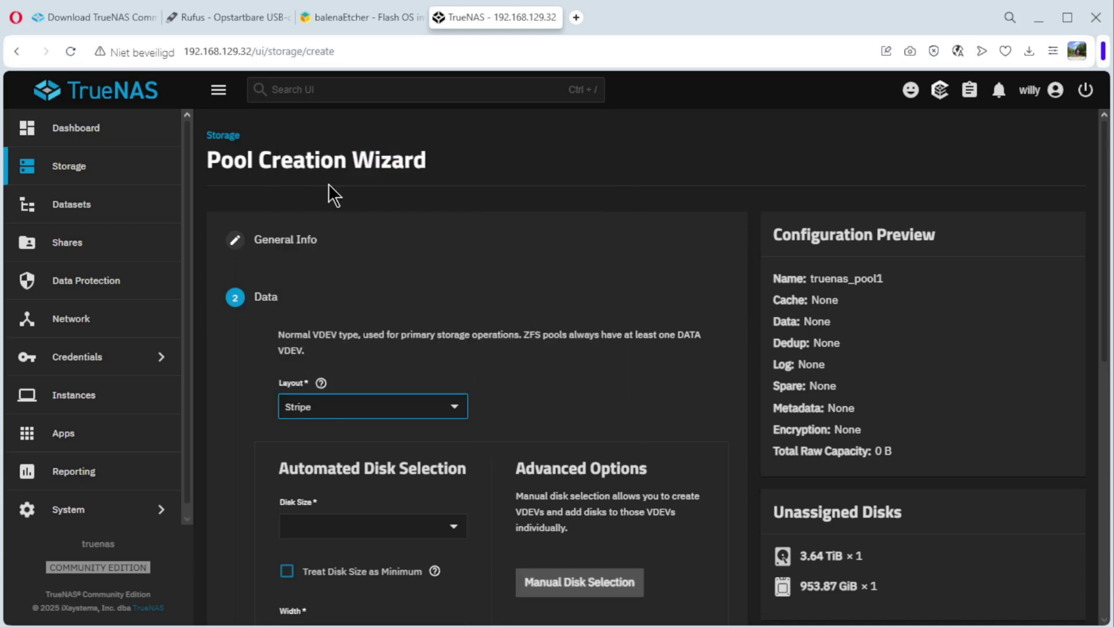
click(326, 528)
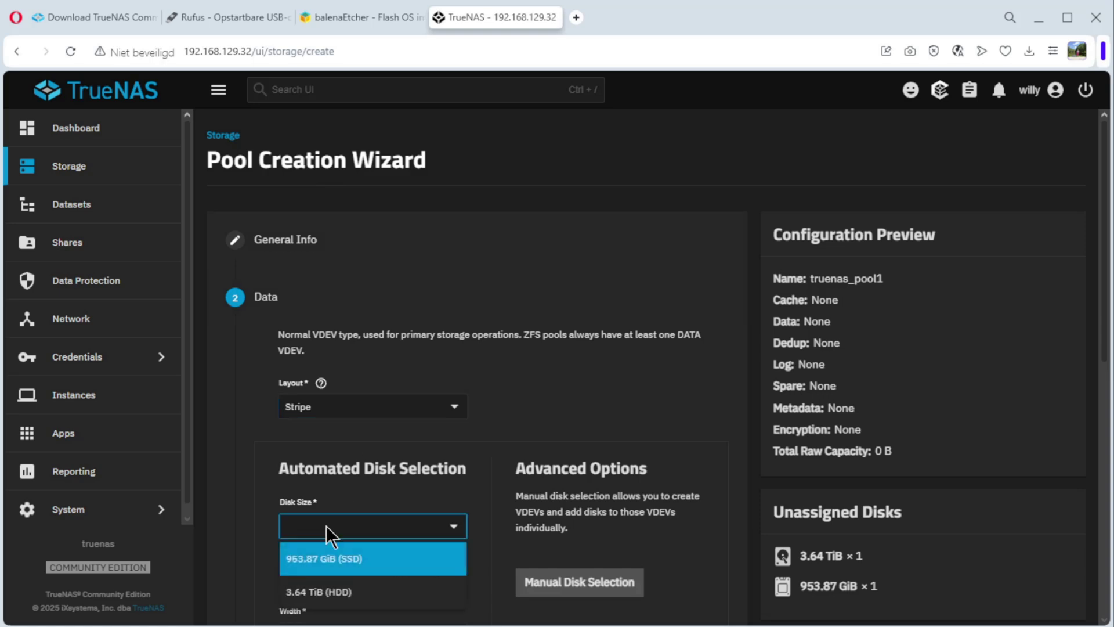
click(305, 561)
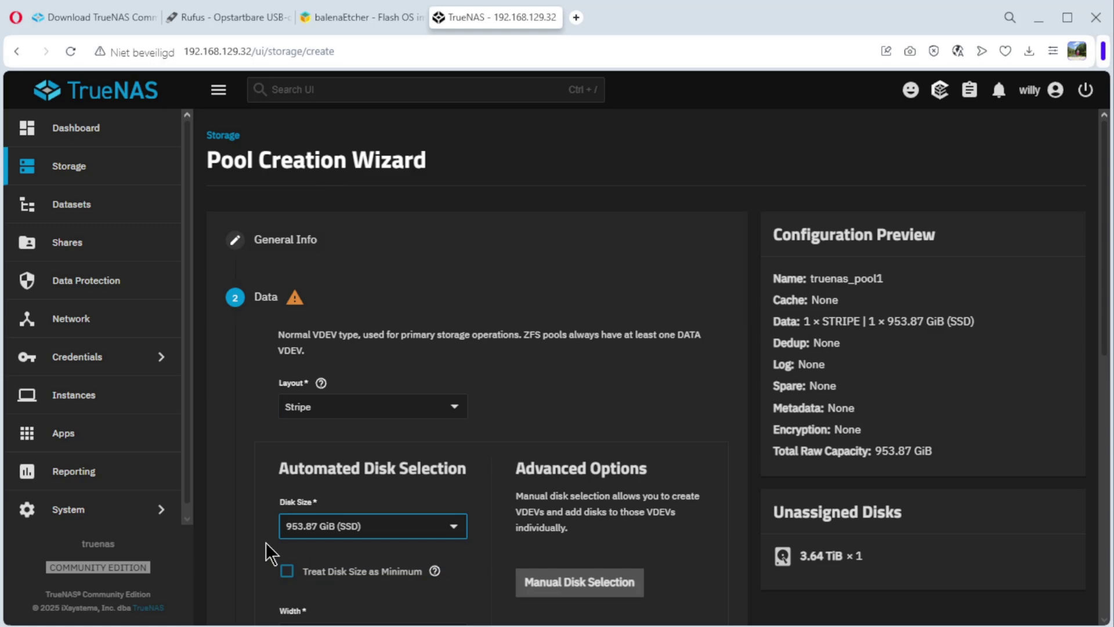
scroll(266, 542, down, 4)
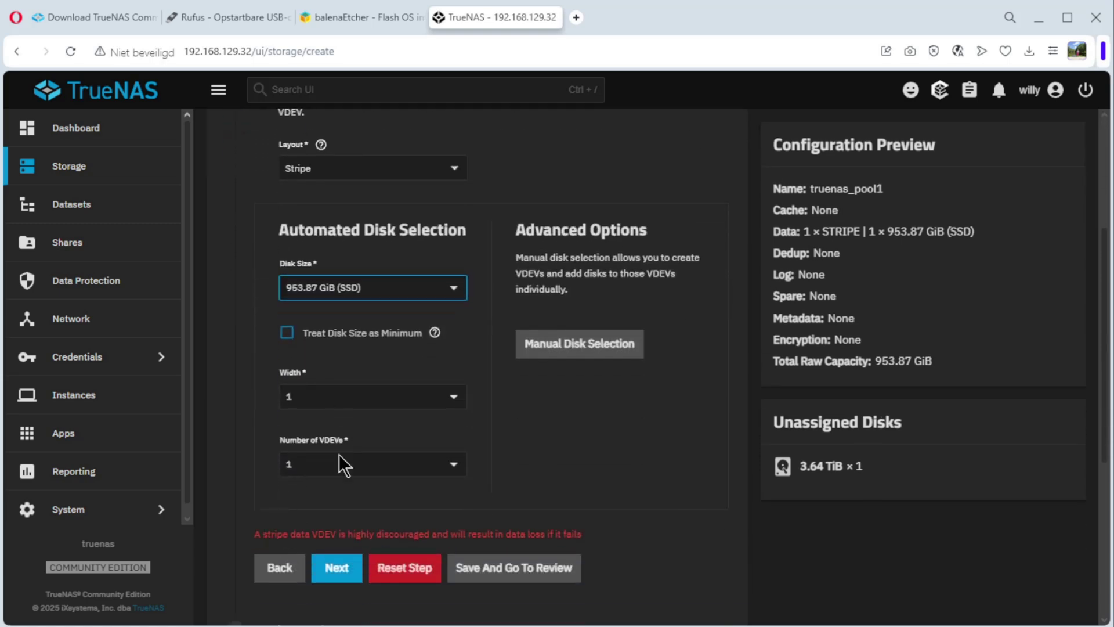
click(512, 572)
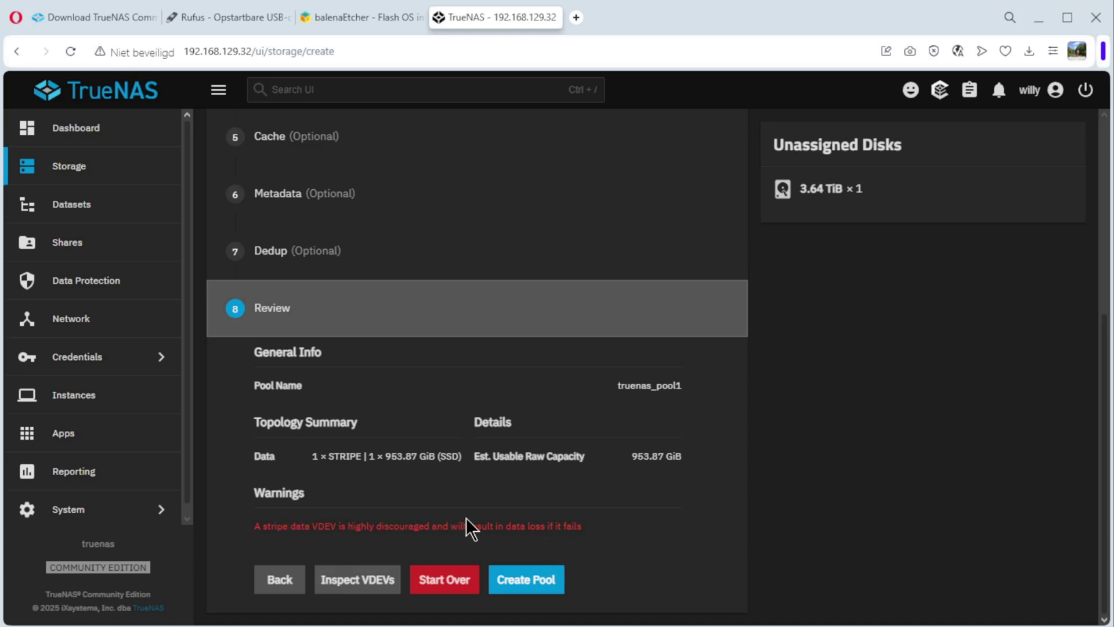
click(520, 578)
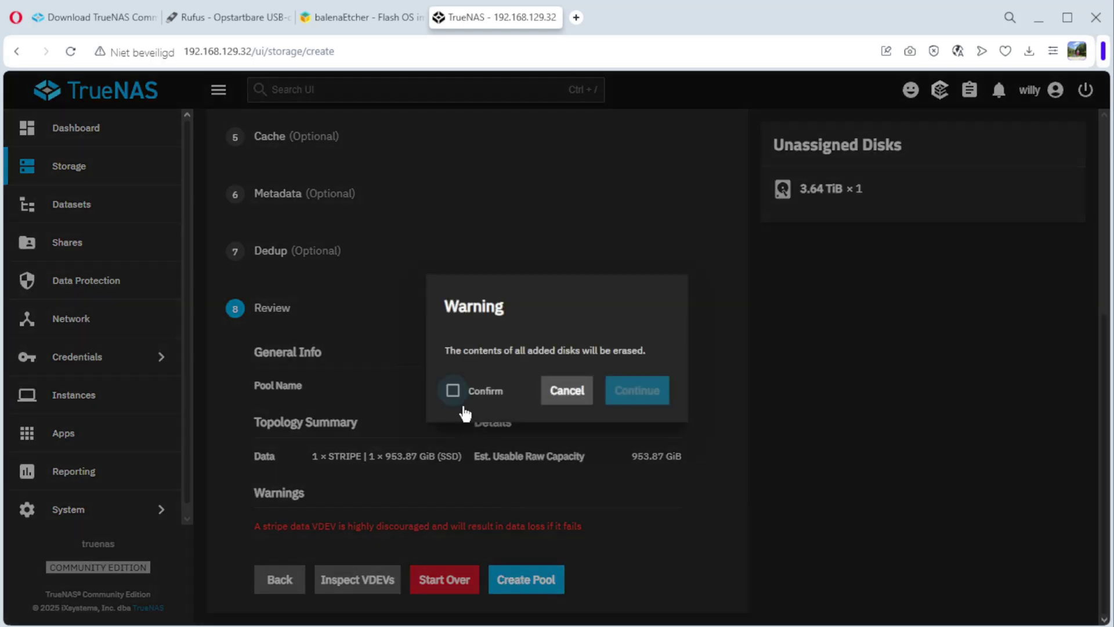
click(458, 396)
click(641, 393)
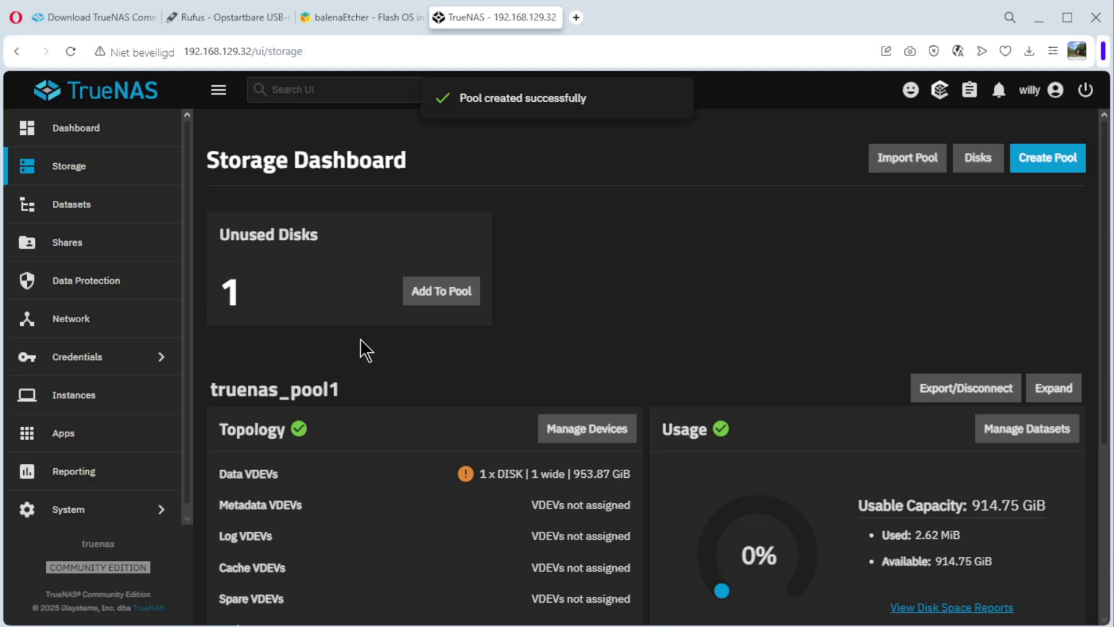
- Review the truenas_pool1 cards, then begin a second pool in the creation wizard
scroll(512, 442, down, 4)
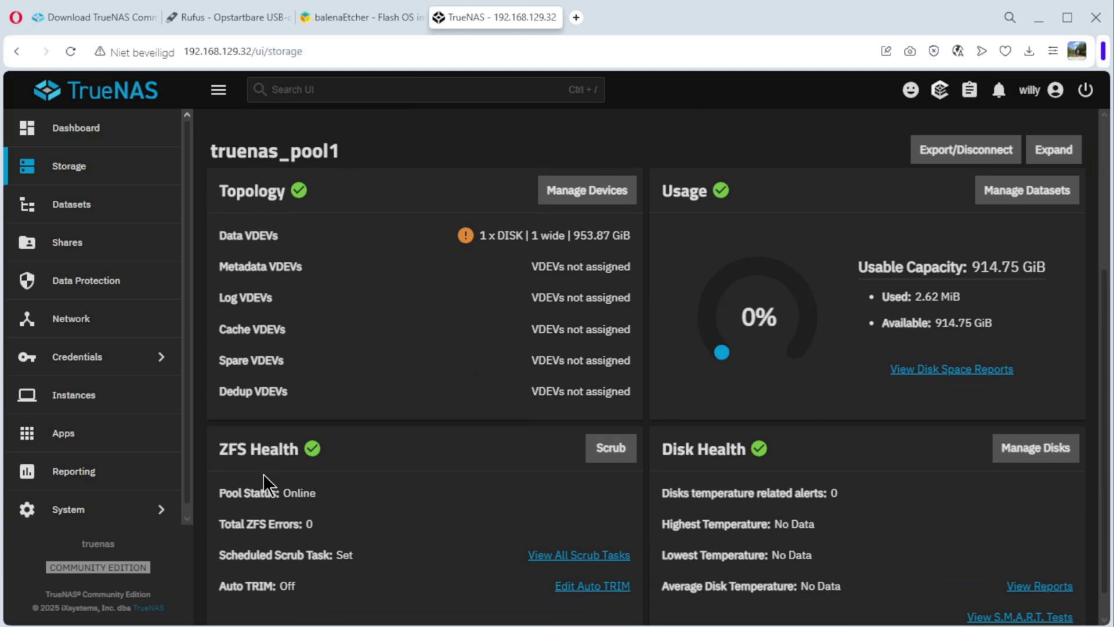
scroll(385, 465, up, 4)
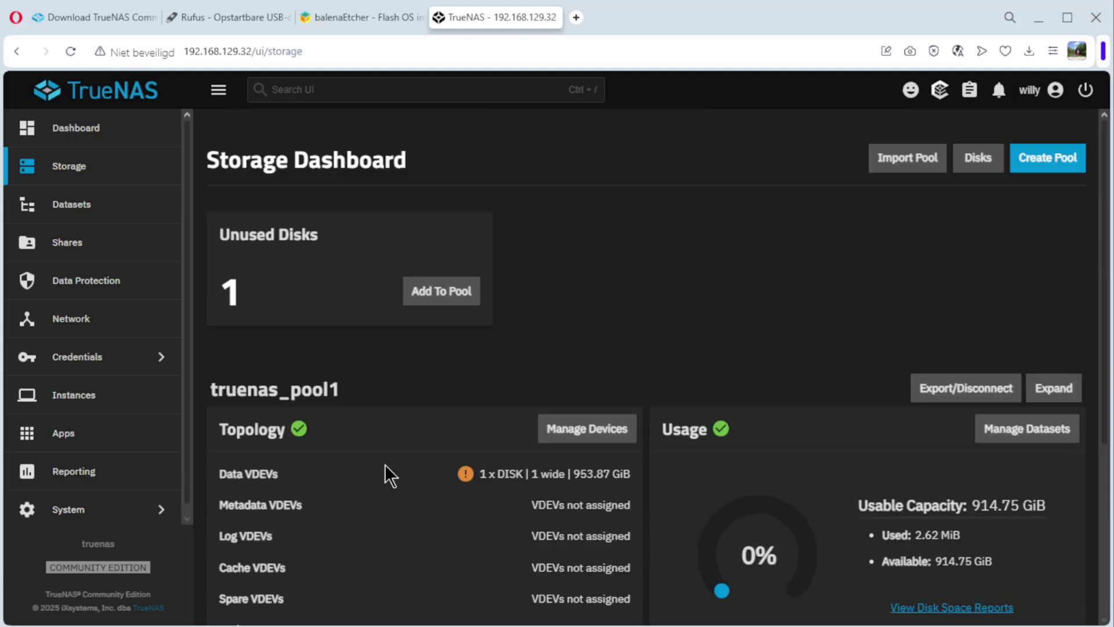
click(1053, 157)
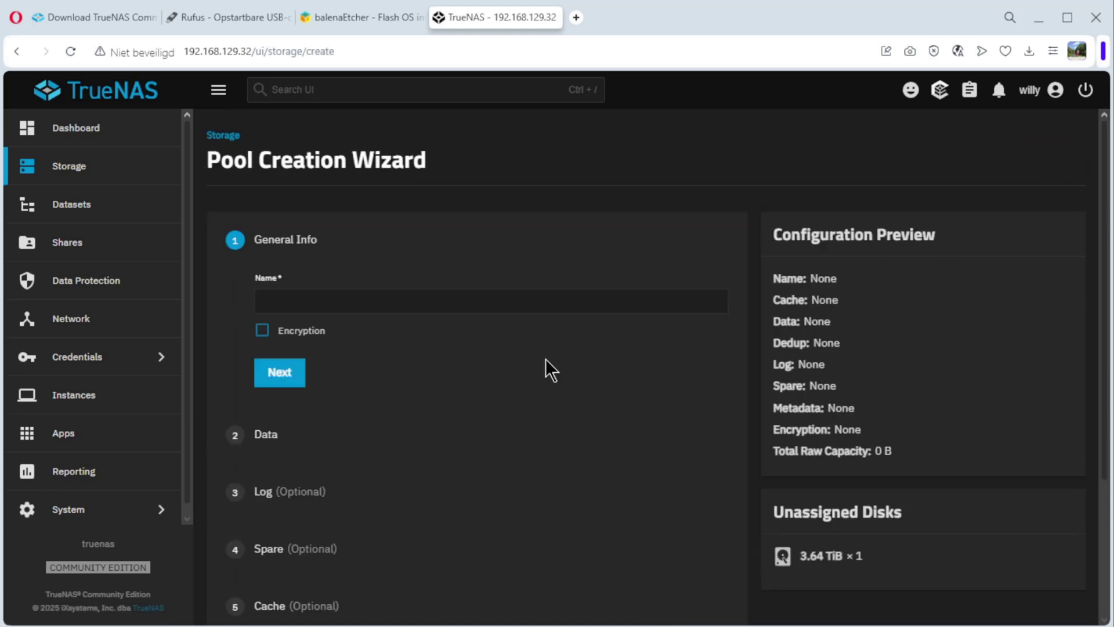
- Name the new pool truenas_pool2 and choose the Stripe data layout
click(298, 300)
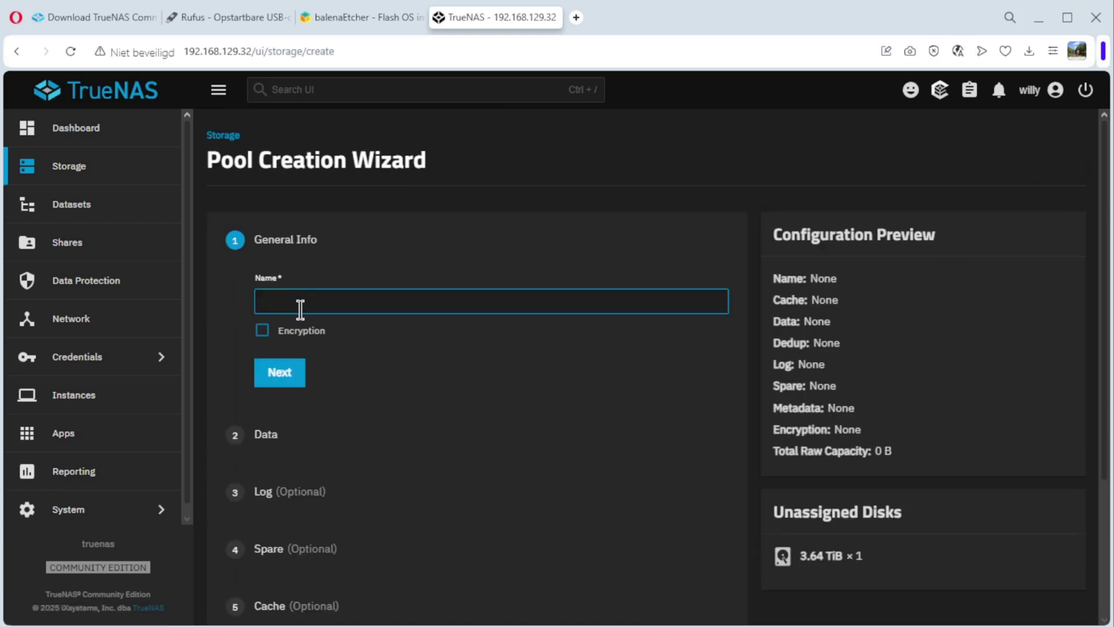
text(truenas_poo)
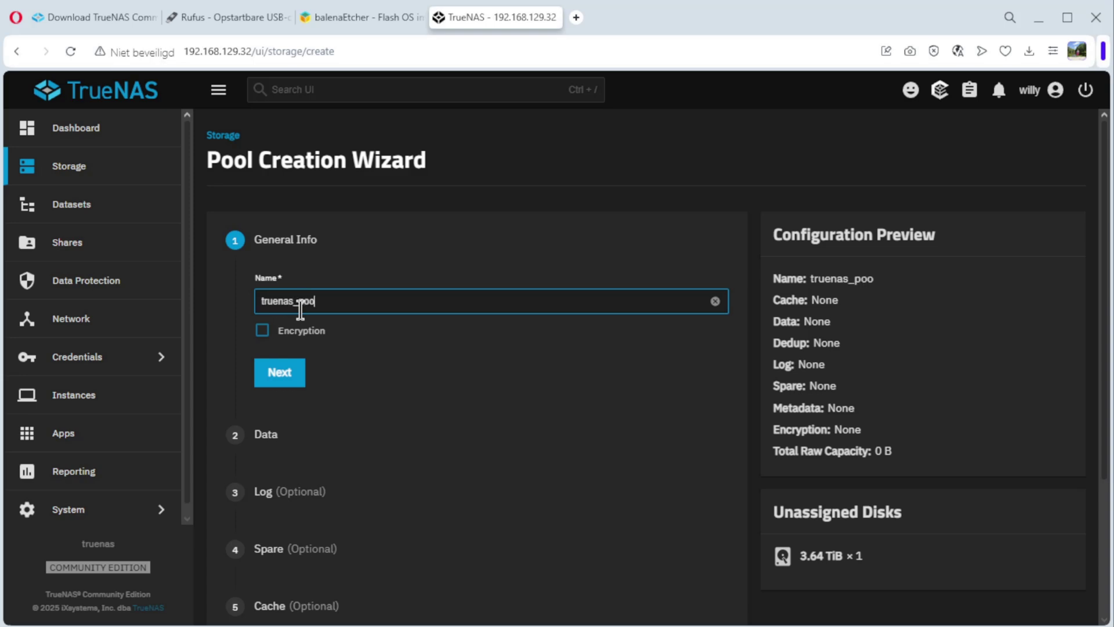
text(l2)
click(280, 374)
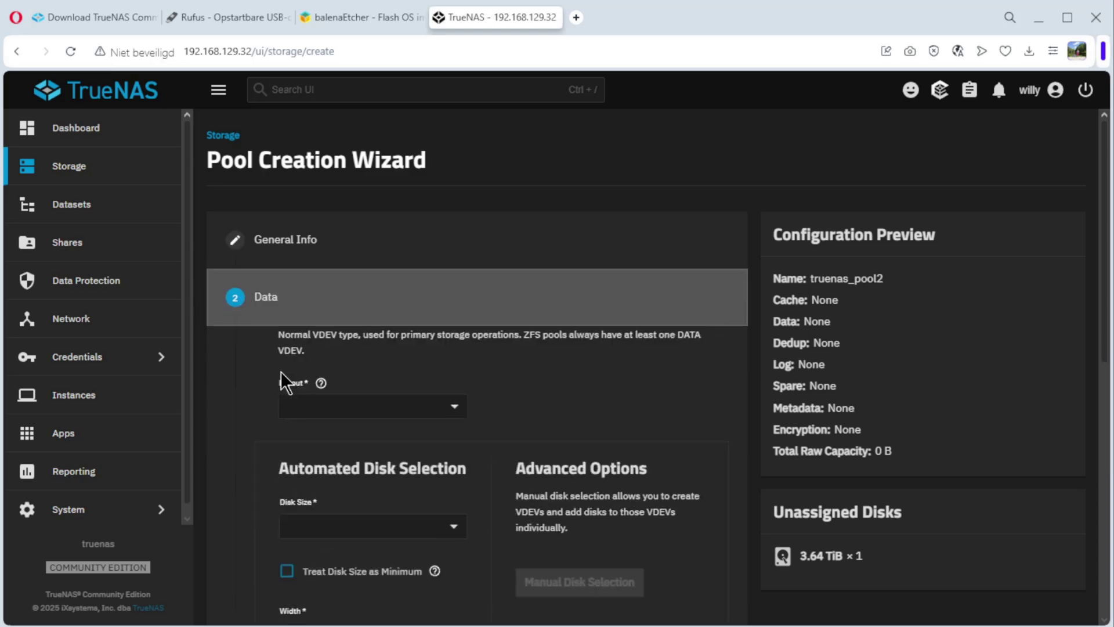
click(333, 408)
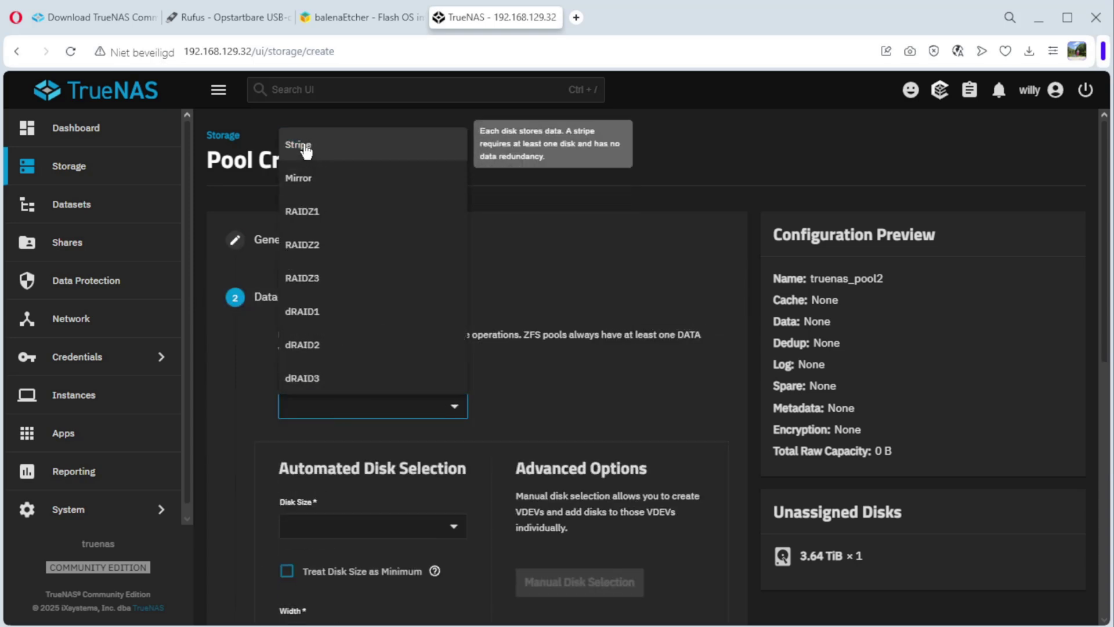
click(301, 145)
scroll(367, 435, down, 1)
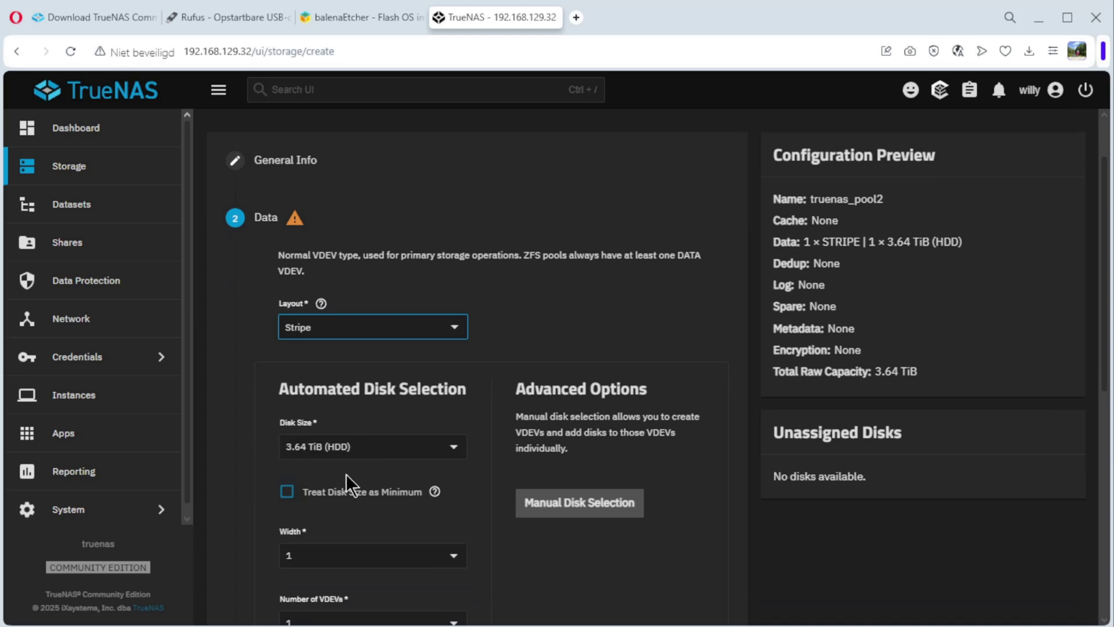
scroll(343, 455, down, 3)
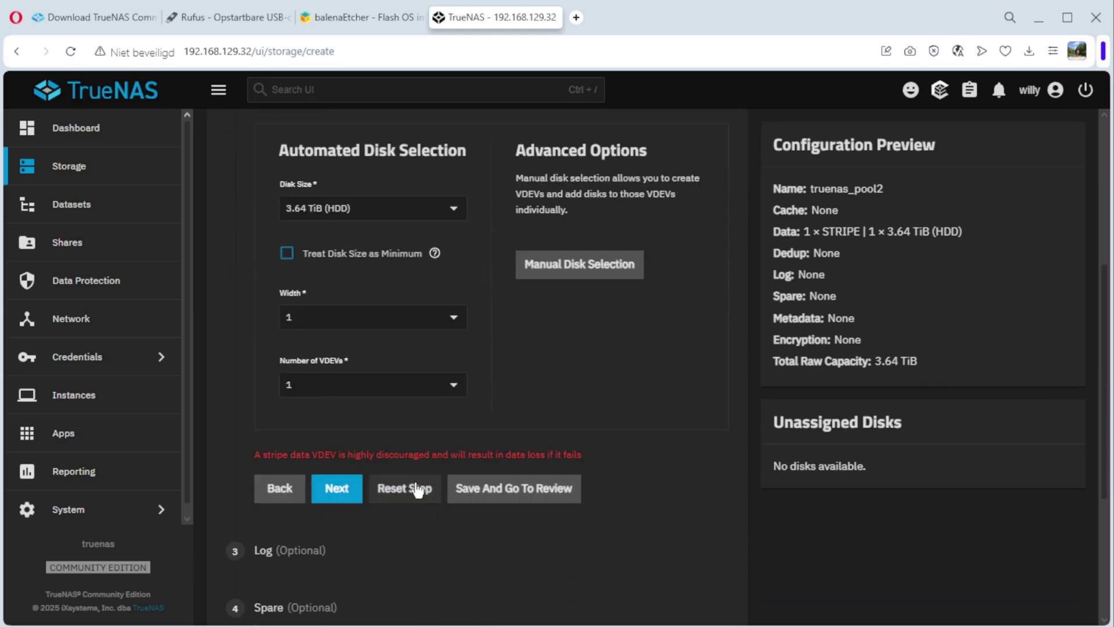
- Review and create truenas_pool2, confirming that the disk contents will be erased
click(515, 491)
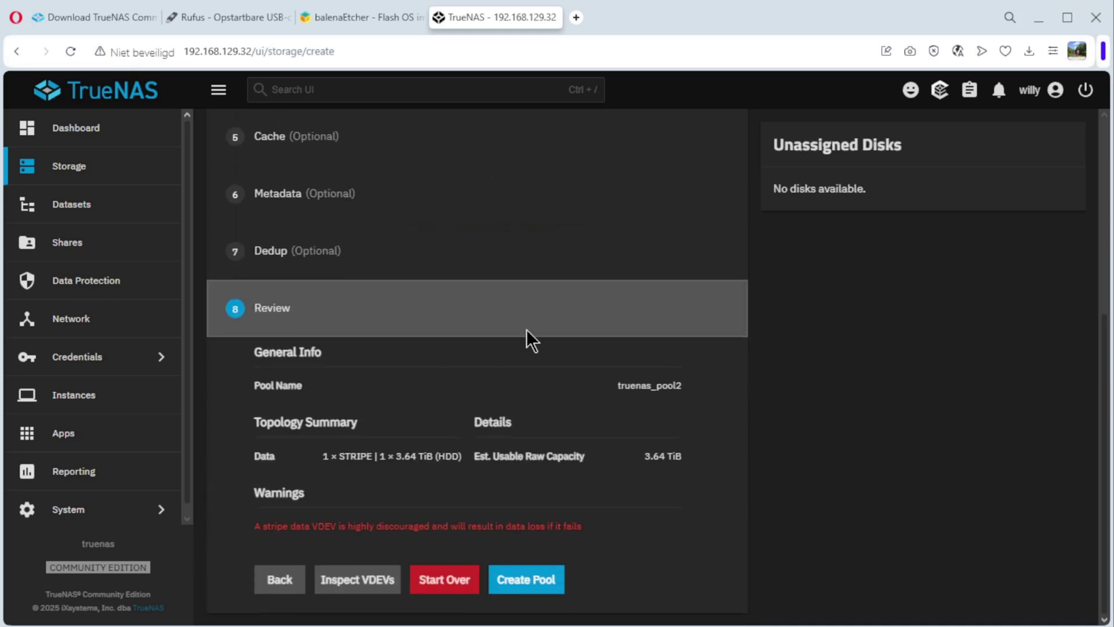
click(529, 584)
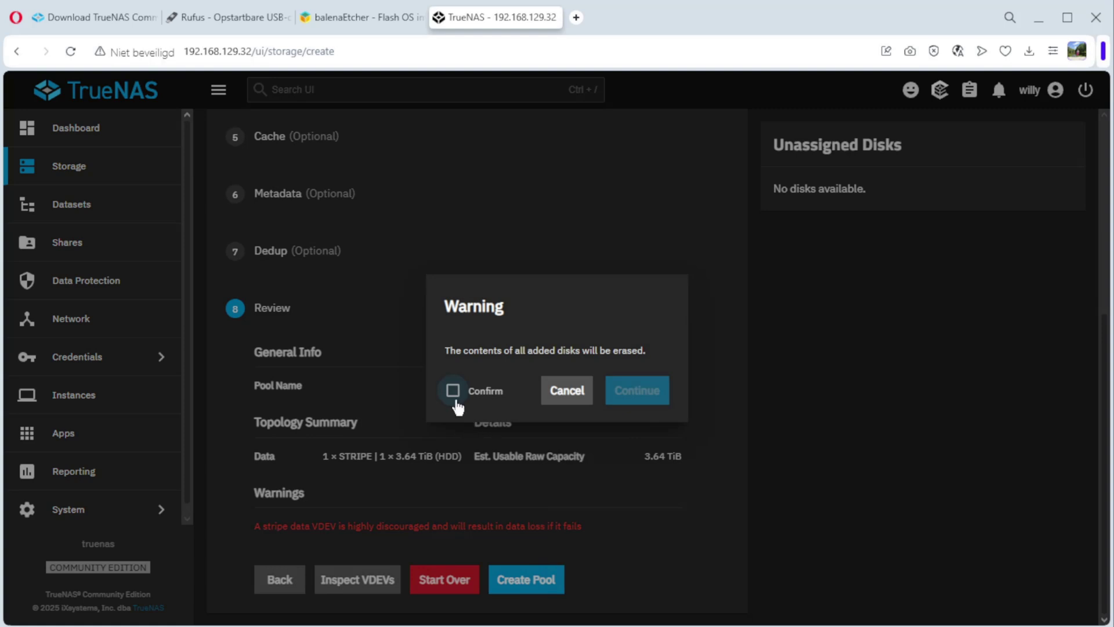
click(493, 398)
click(635, 390)
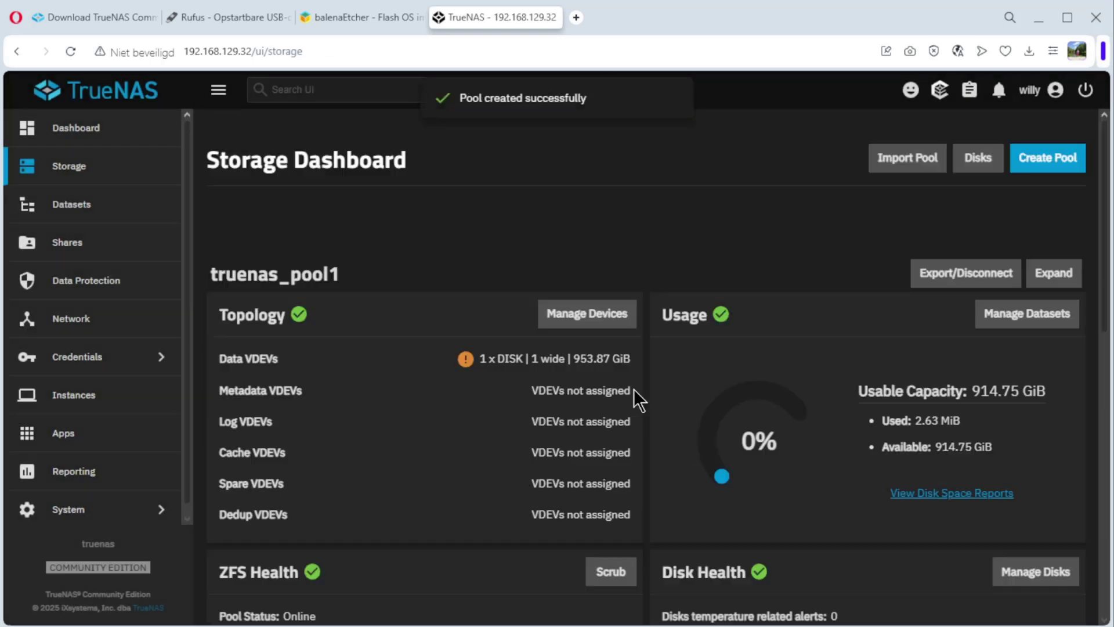
- Check truenas_pool2 (3.51 TiB usable, online) on the Storage Dashboard, then open Datasets
scroll(590, 344, down, 10)
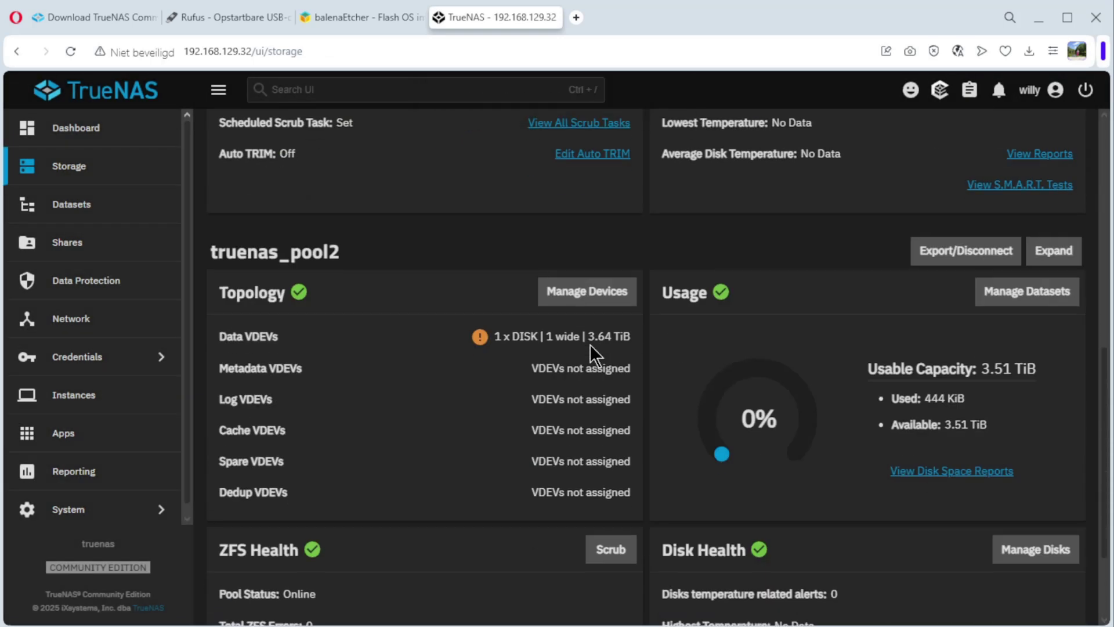
scroll(589, 344, up, 10)
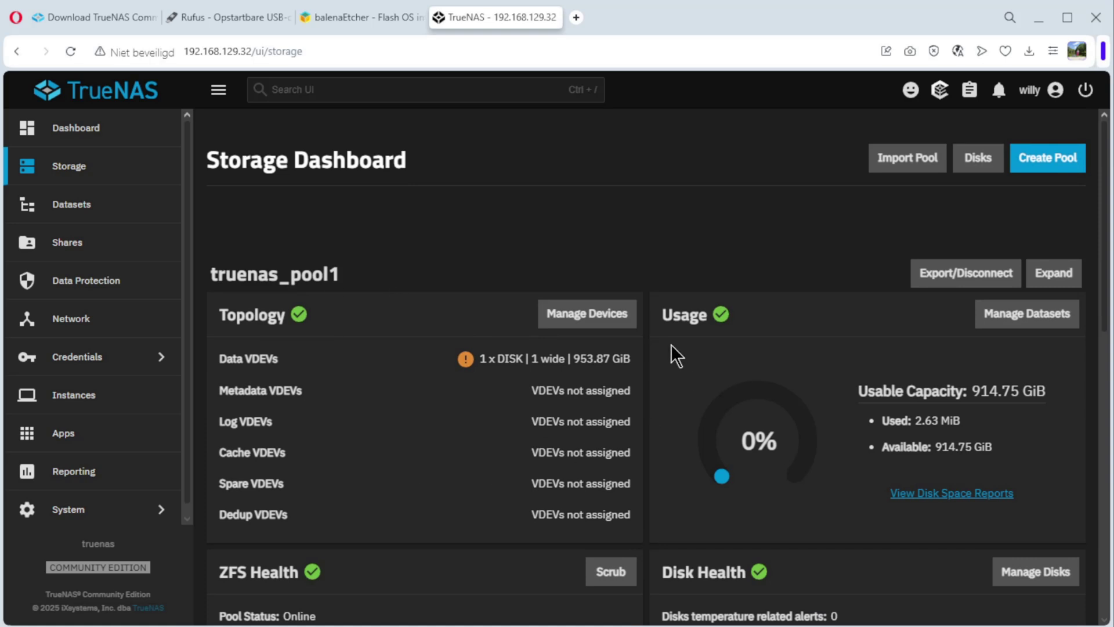
scroll(671, 344, down, 10)
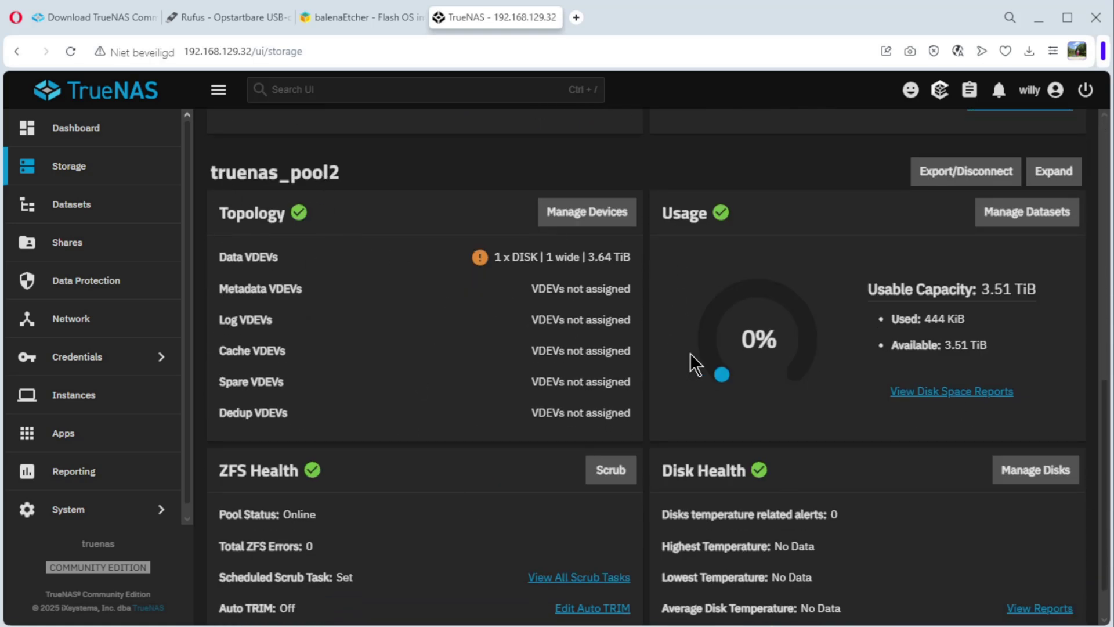
scroll(691, 353, up, 10)
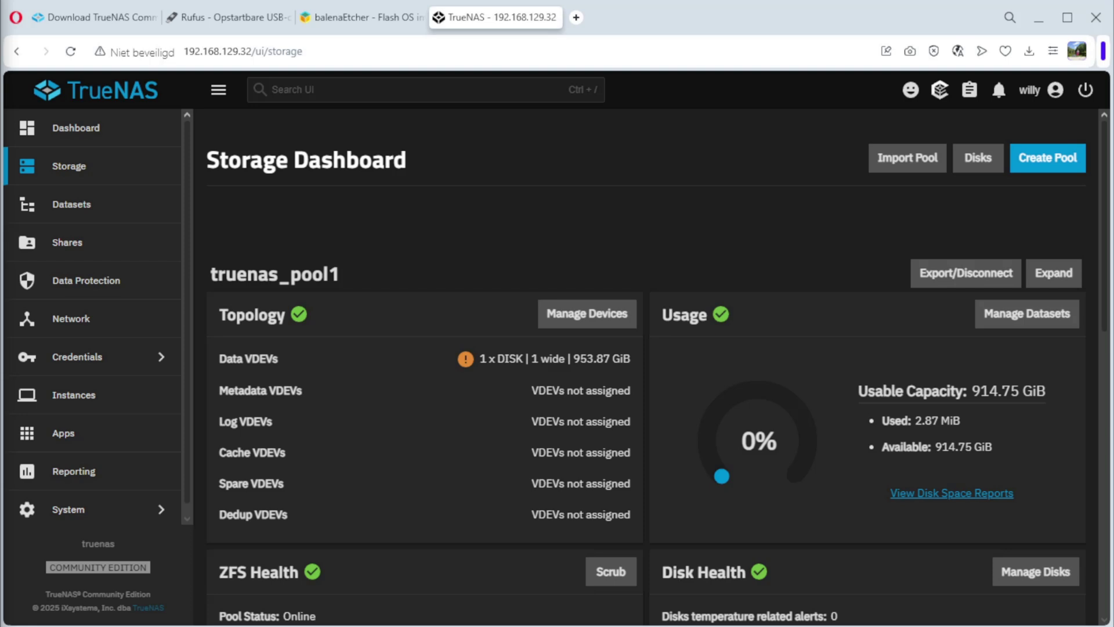
click(67, 220)
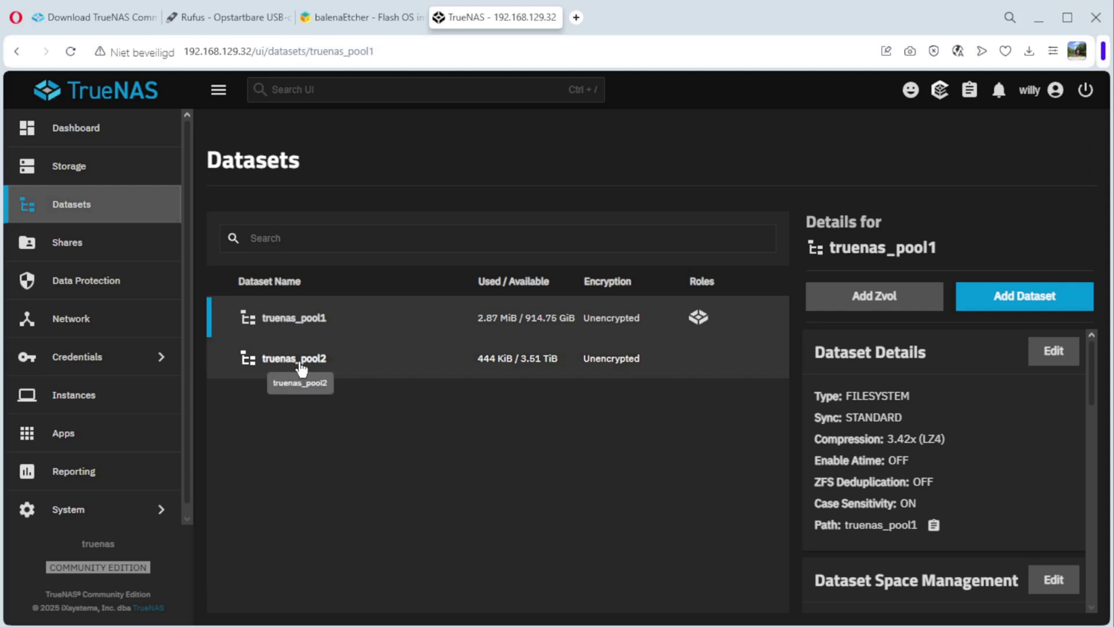
- Scroll through truenas_pool1's properties and permissions, then show truenas_pool2's details before going to Shares
click(505, 319)
scroll(929, 406, down, 1)
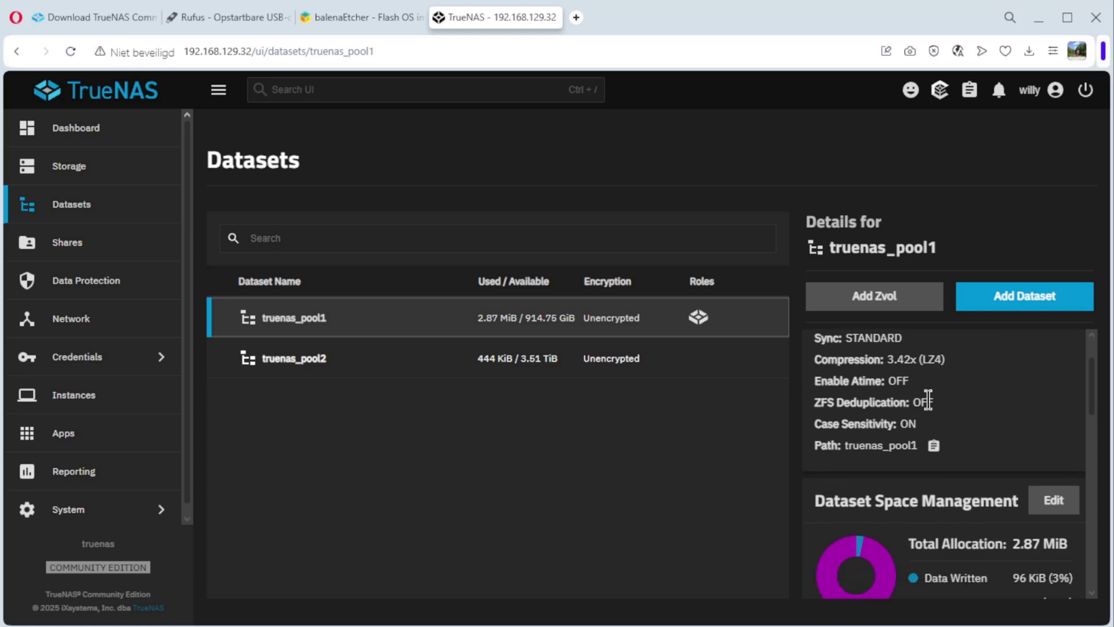
scroll(928, 400, down, 1)
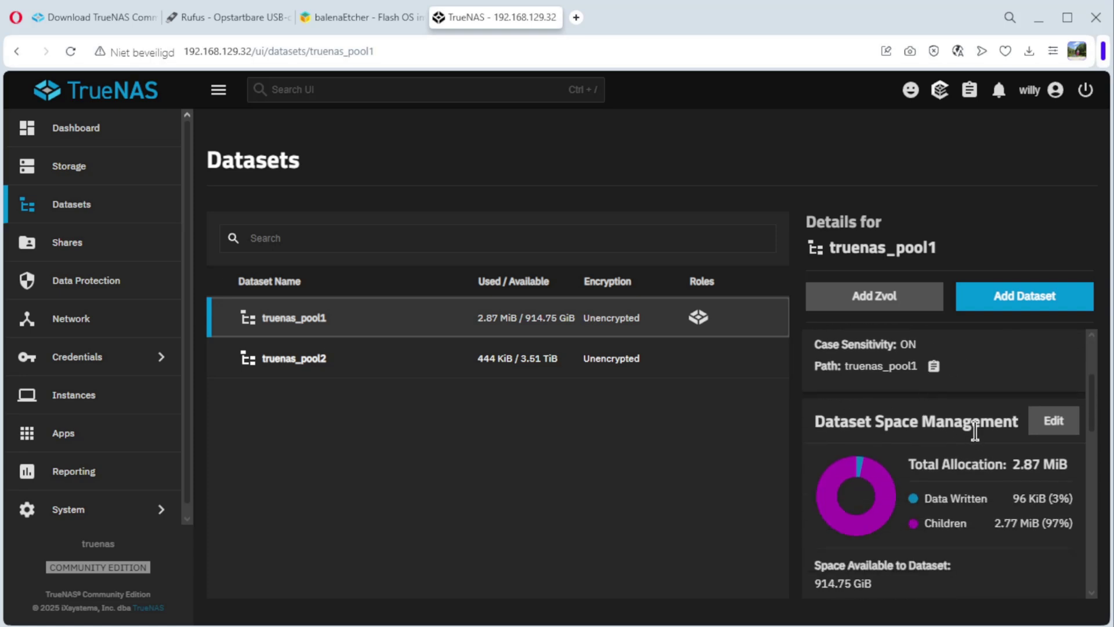
scroll(975, 431, down, 1)
scroll(976, 430, down, 3)
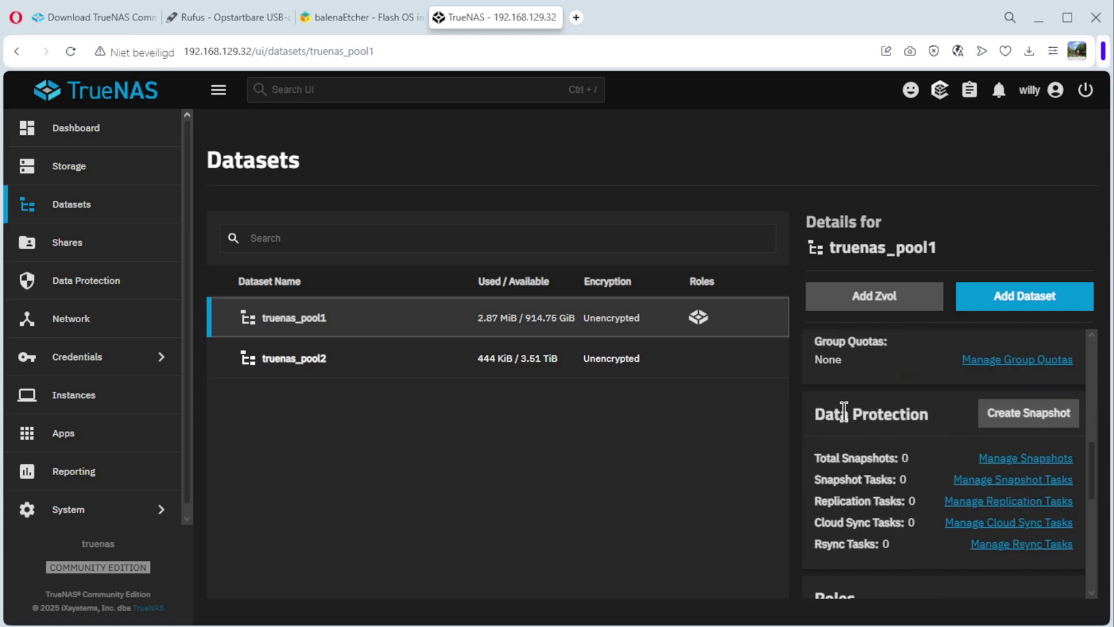
scroll(912, 406, down, 3)
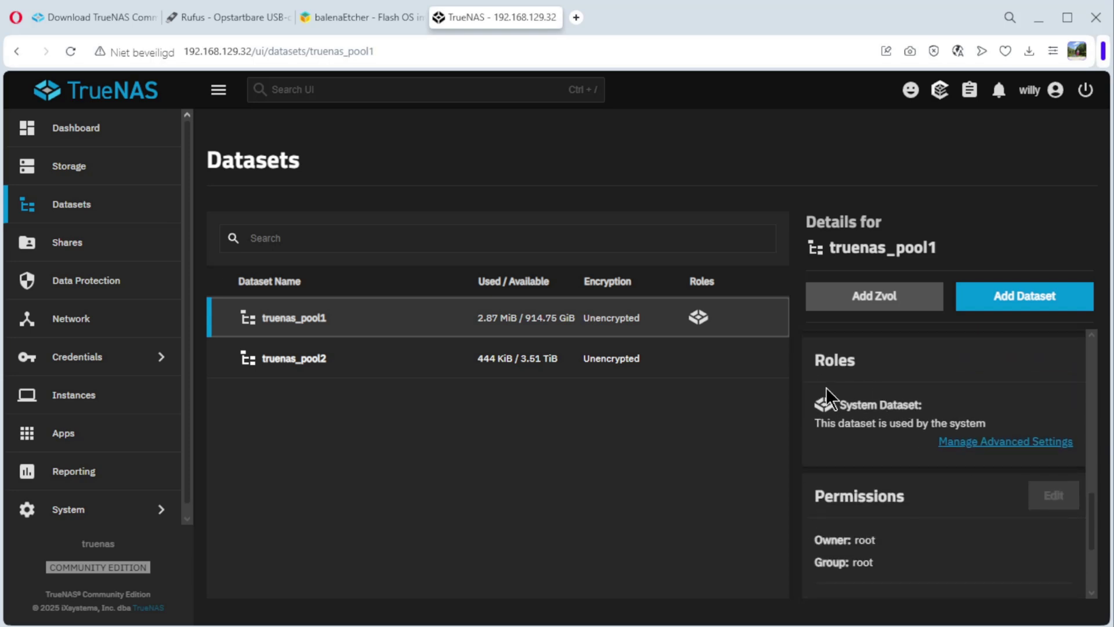
scroll(899, 388, down, 1)
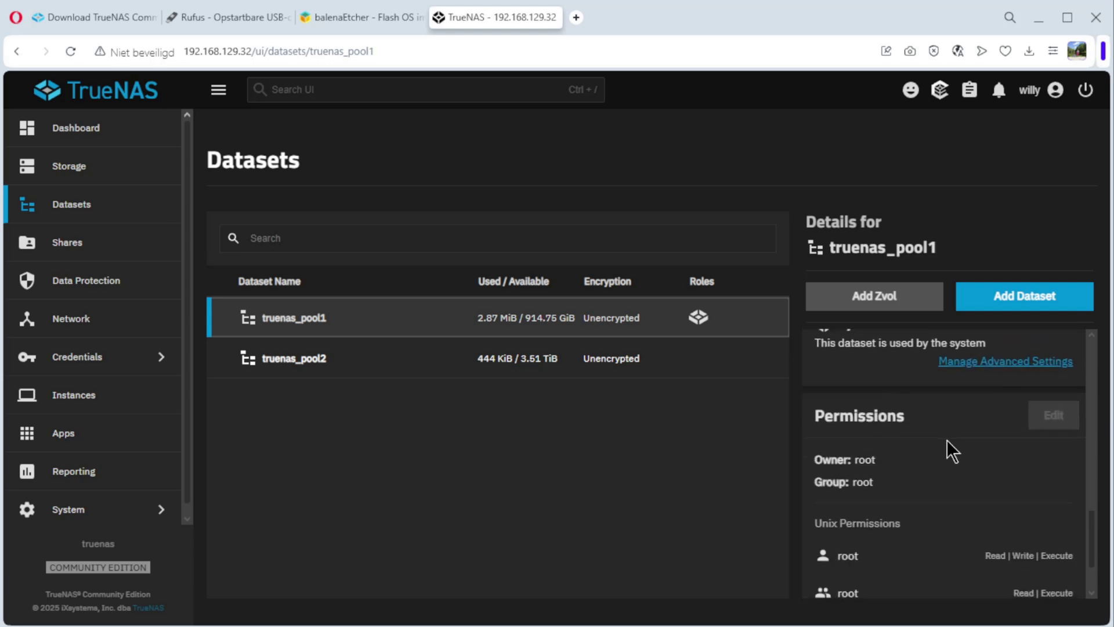
scroll(946, 440, down, 1)
click(517, 366)
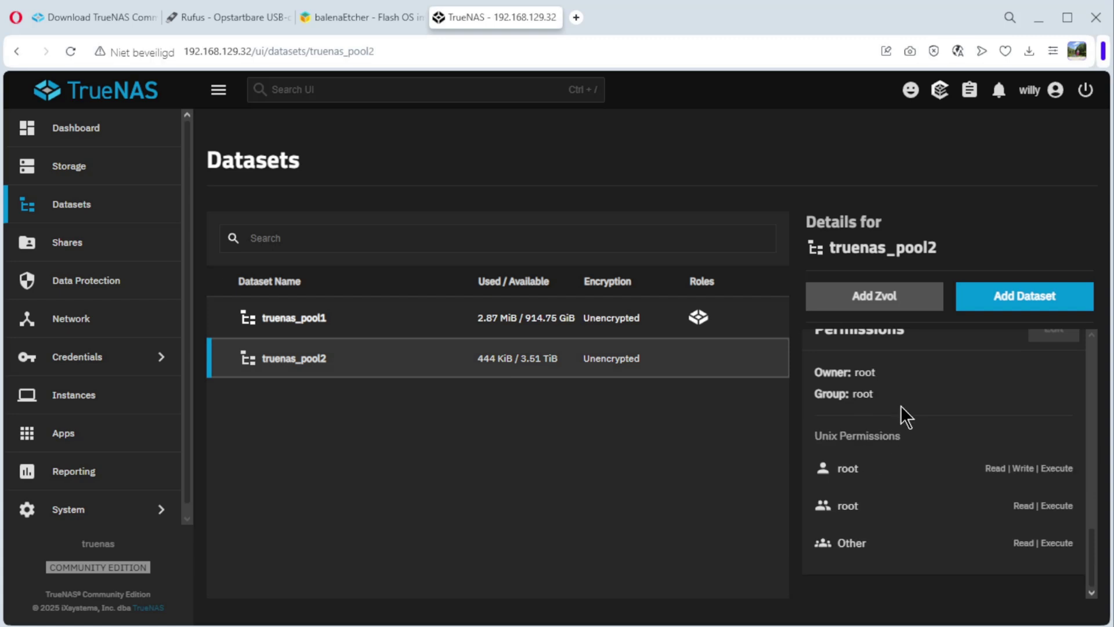
click(67, 244)
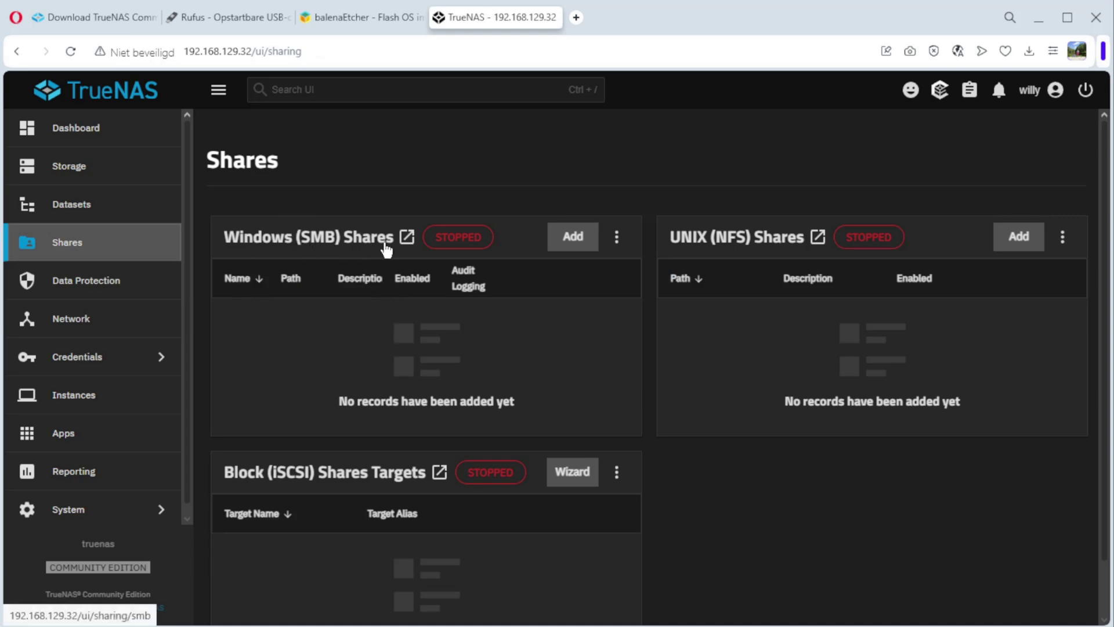
- Add an SMB share with path /mnt/truenas_pool1, named truenas_pool1, and save it
click(573, 236)
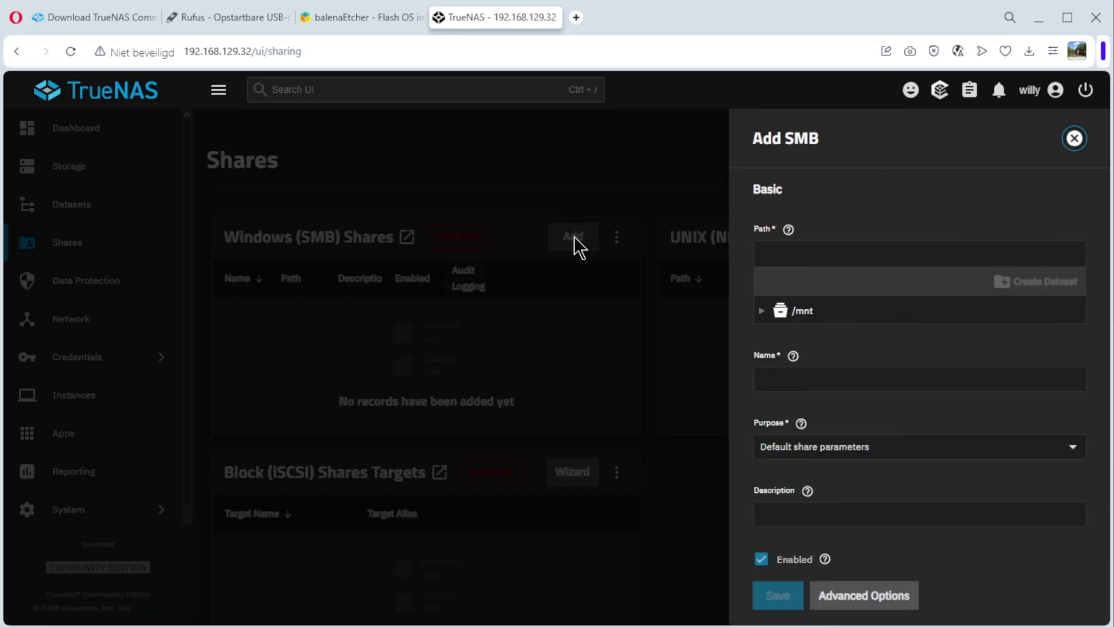
click(762, 312)
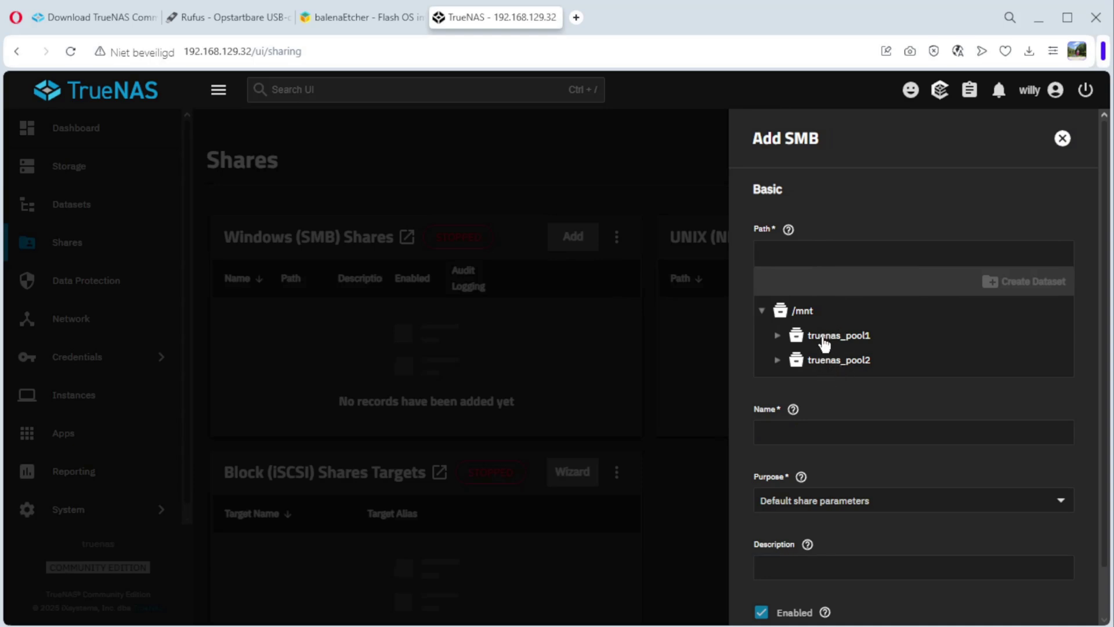
click(824, 342)
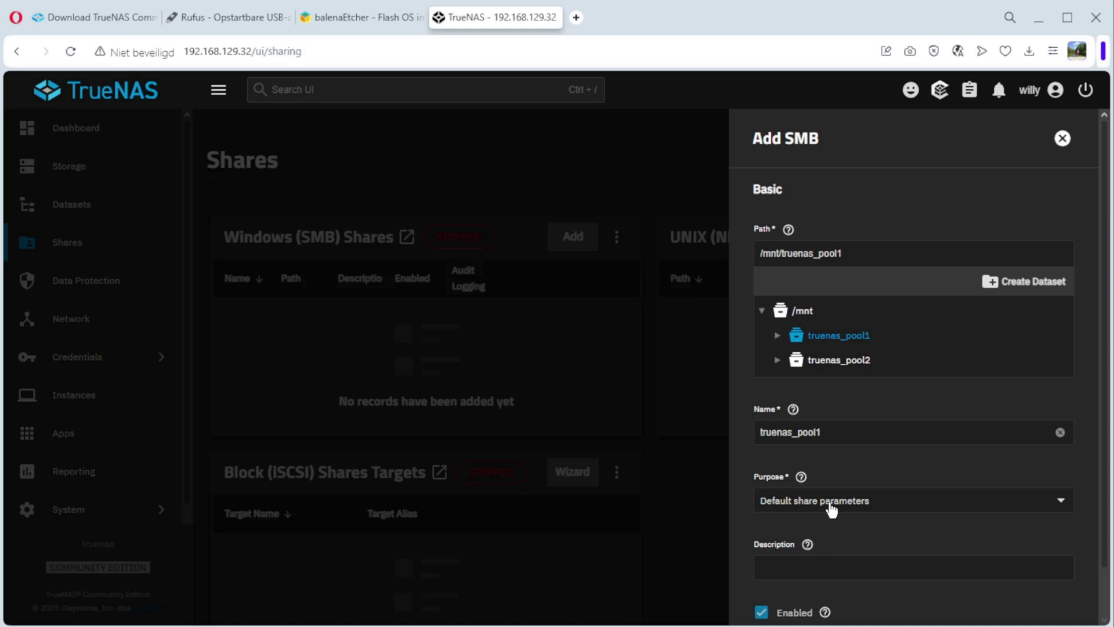
scroll(831, 509, down, 1)
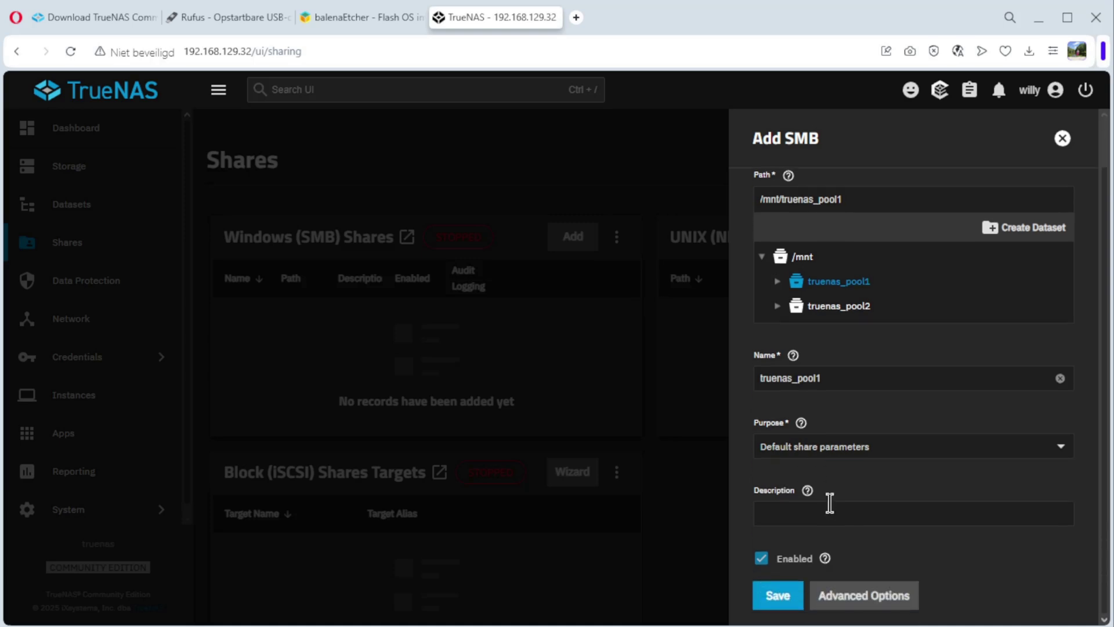
click(775, 607)
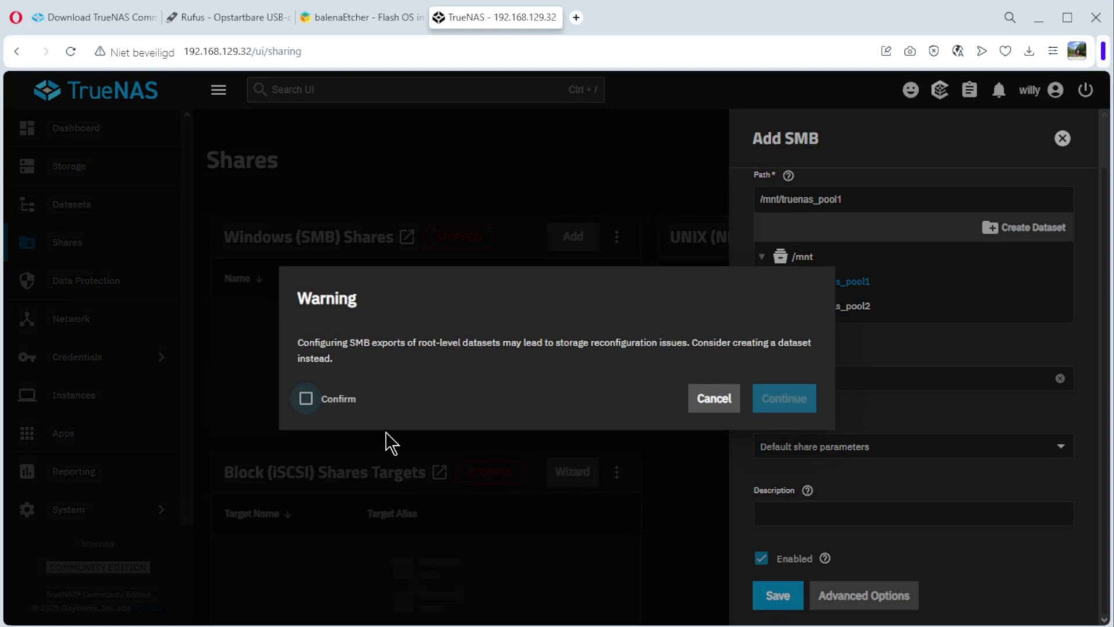
- Accept the root-level dataset warning to create the share, then start the SMB service
click(306, 400)
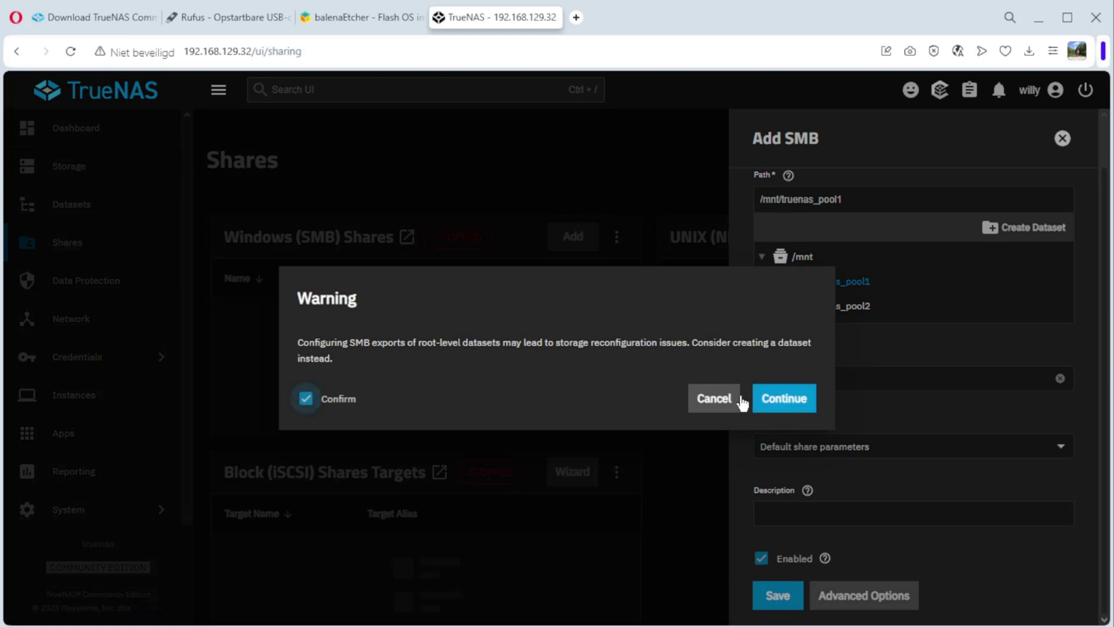
click(778, 401)
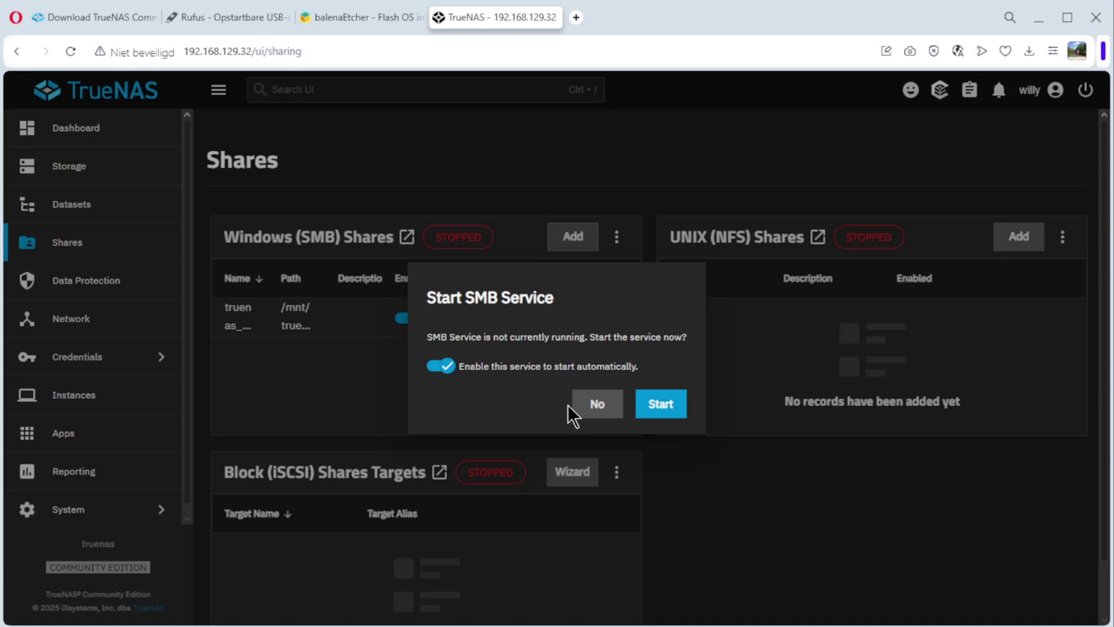
click(658, 402)
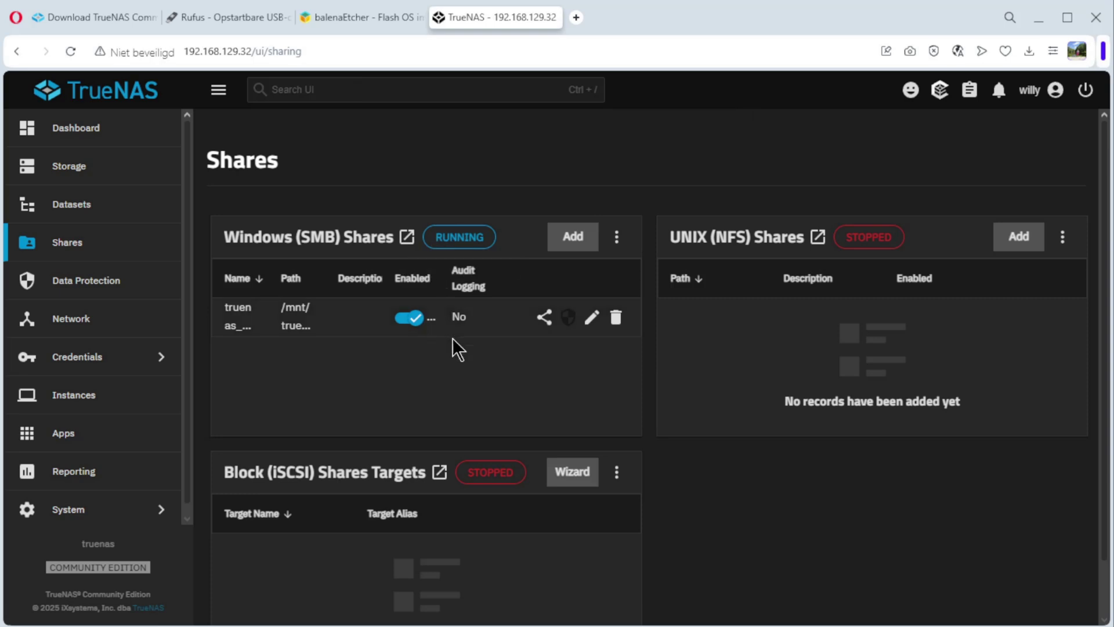
- Sign in to TRUENAS with the username and password, open the empty truenas_pool1 share, then close Explorer
drag(458, 626, 432, 189)
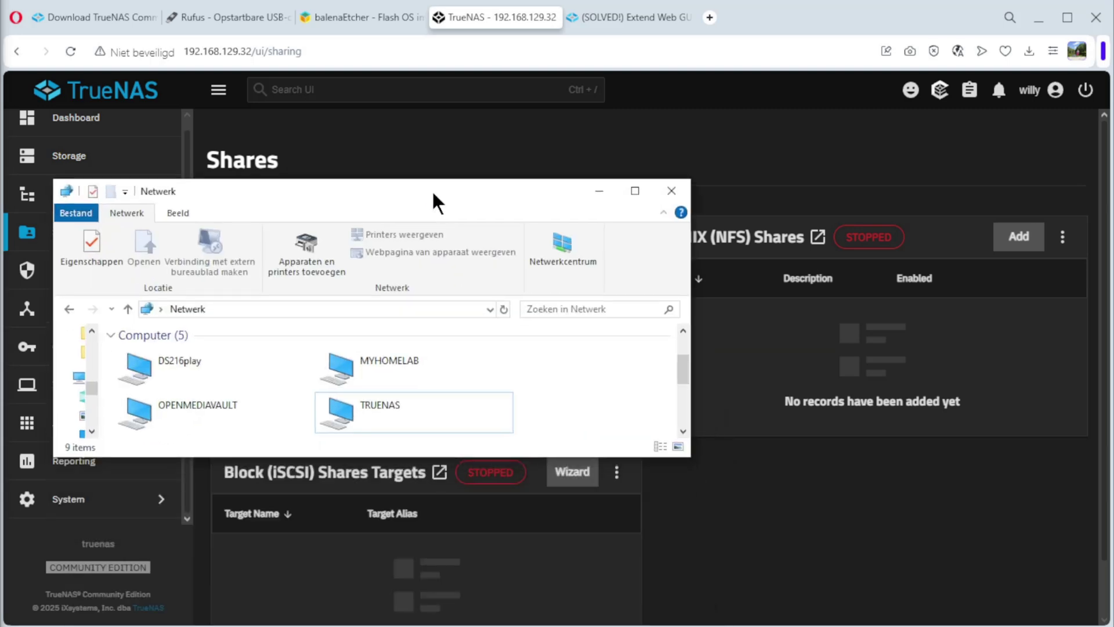
double_click(391, 402)
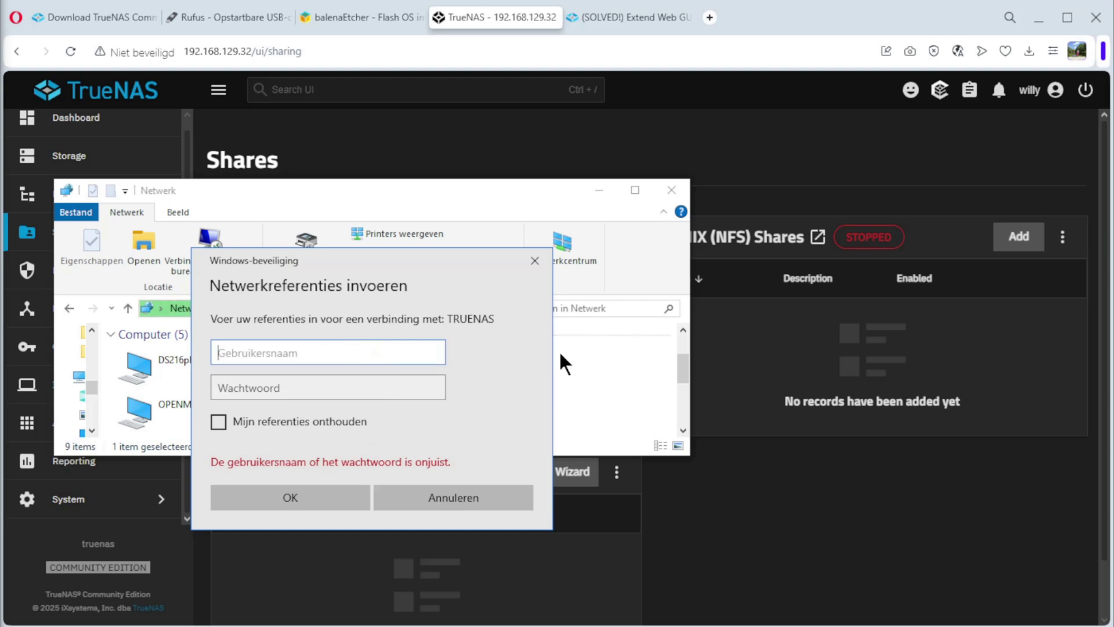
text(willy)
click(355, 384)
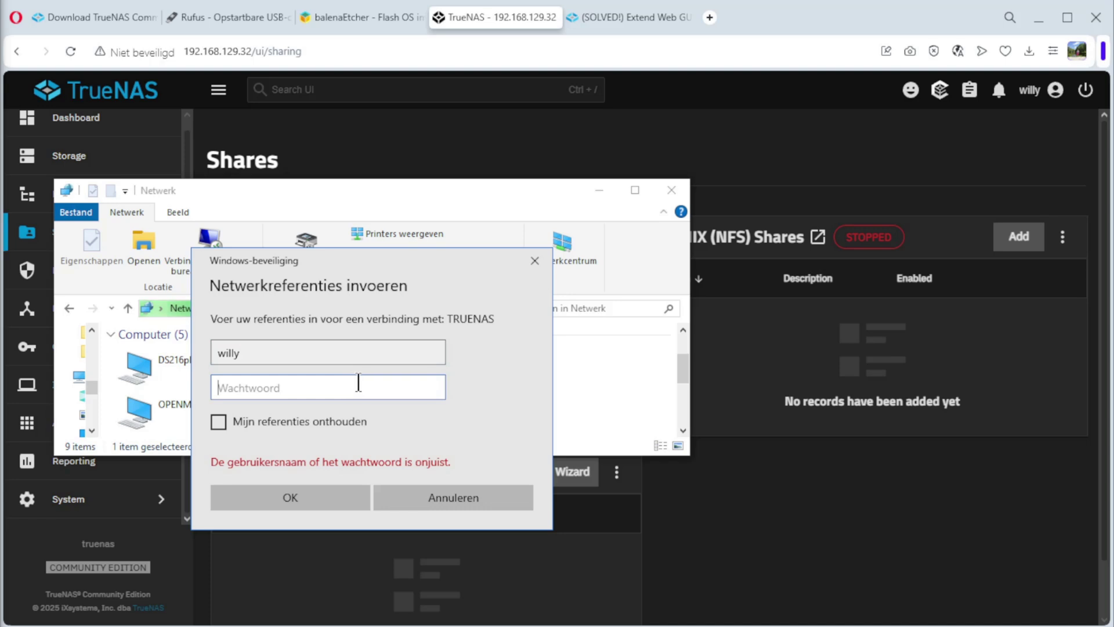
text(•••••••)
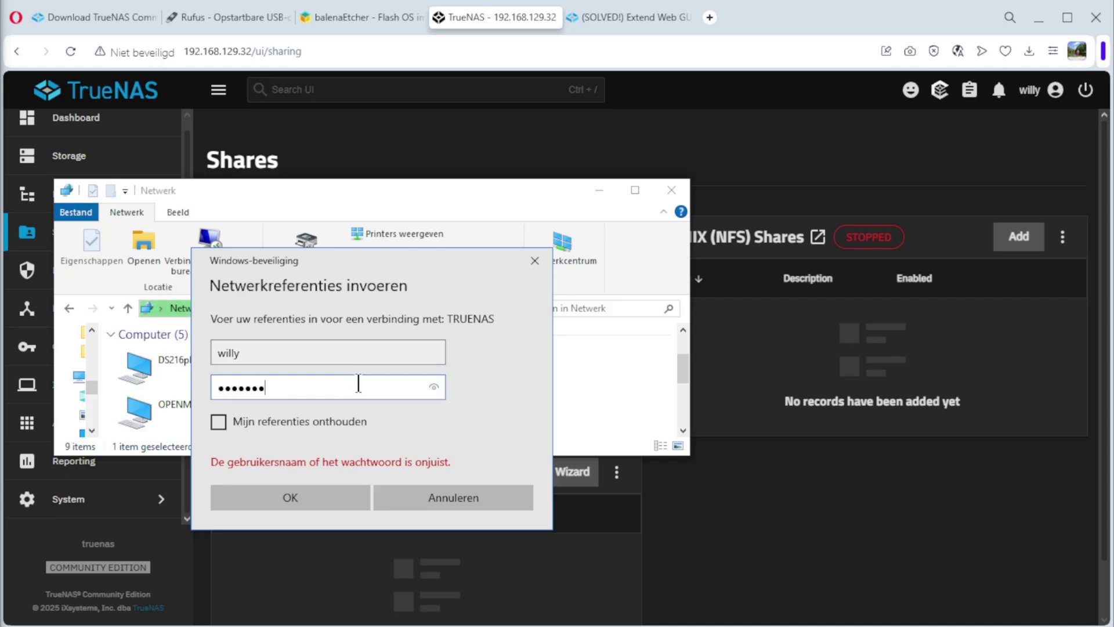
text(•••••)
click(318, 496)
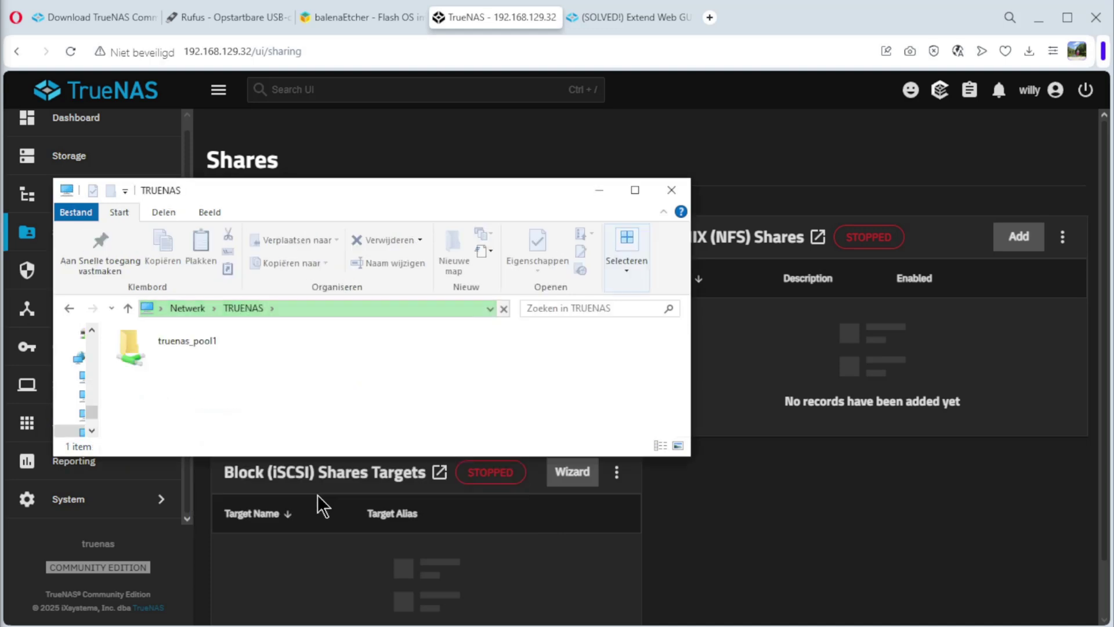
double_click(179, 347)
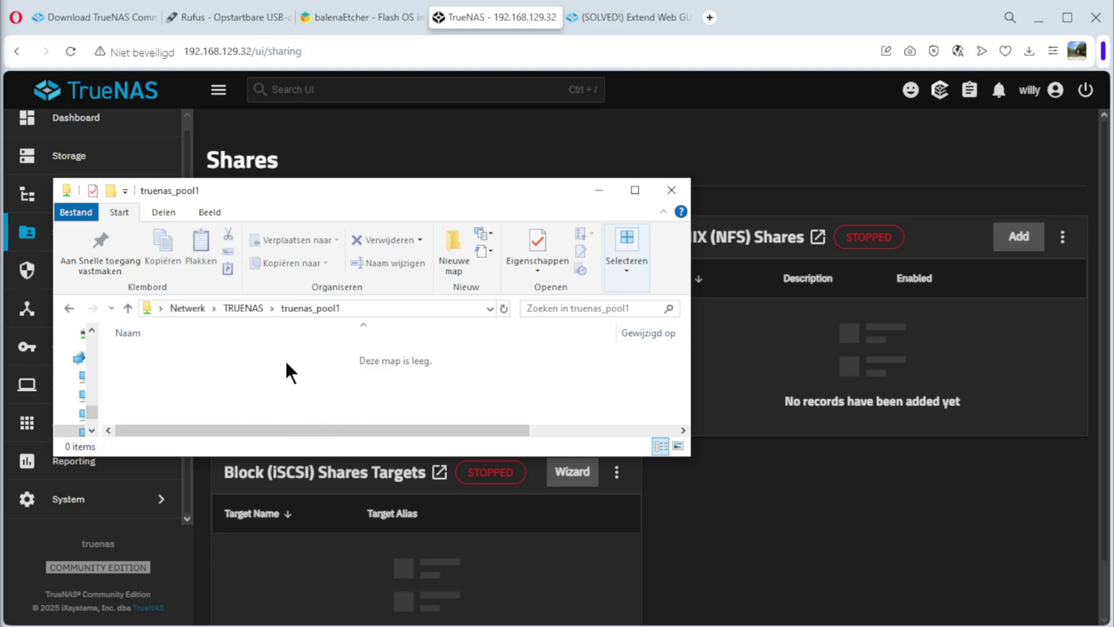
click(747, 532)
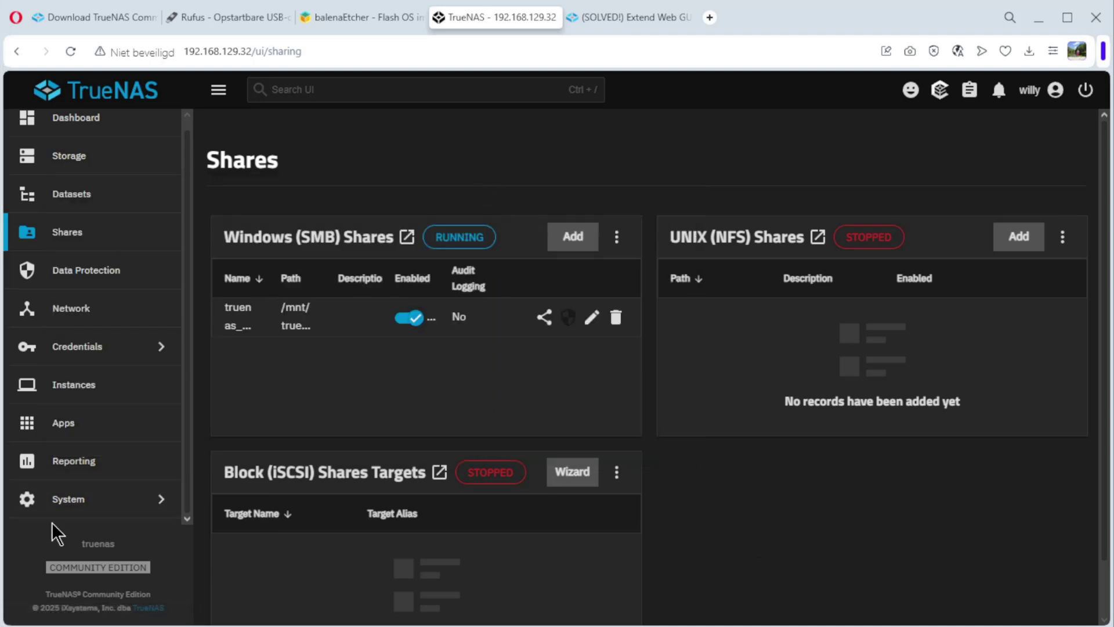
- Go to System > Advanced Settings and scroll to the Access card showing the 5-minute timeout
click(88, 509)
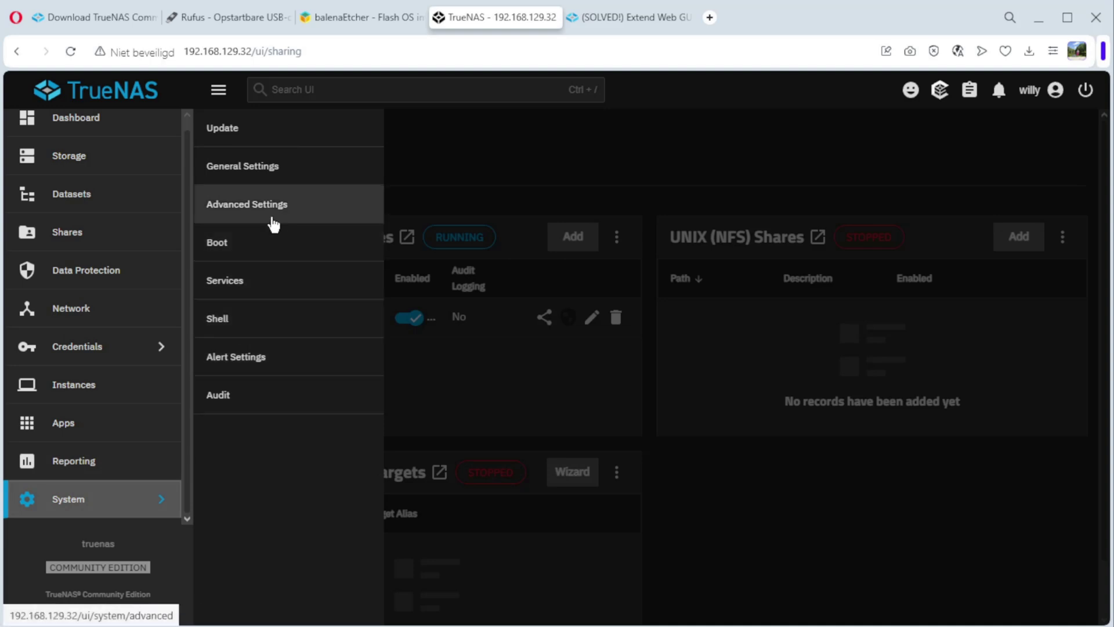
click(266, 213)
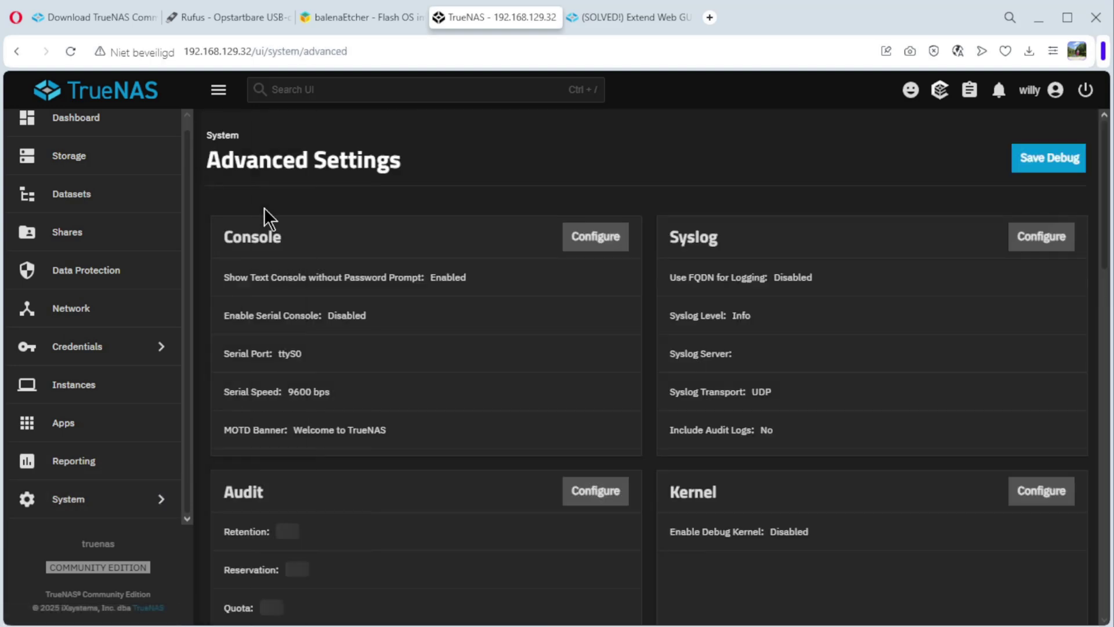
scroll(853, 325, down, 10)
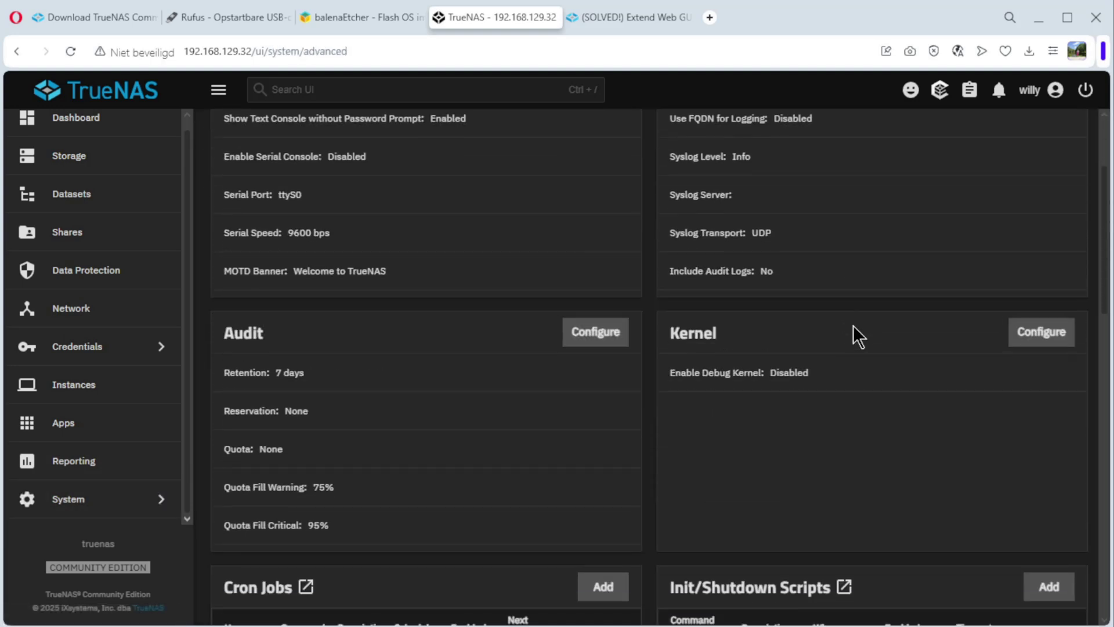
scroll(853, 325, down, 5)
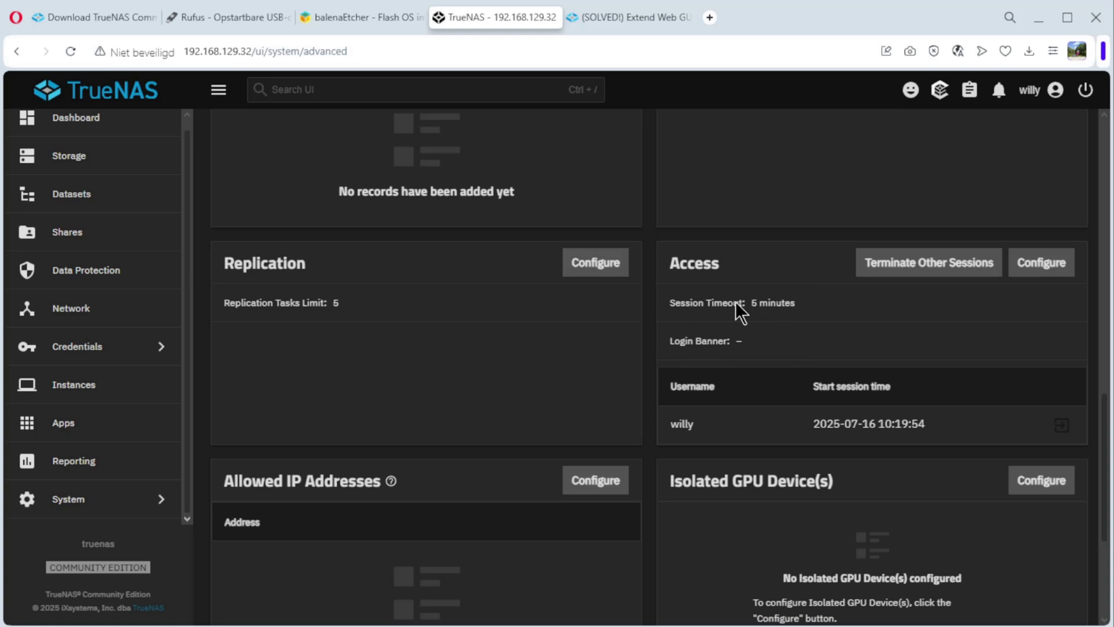
- Change the Access Session Timeout from 300 to 3600 seconds and save
click(1047, 267)
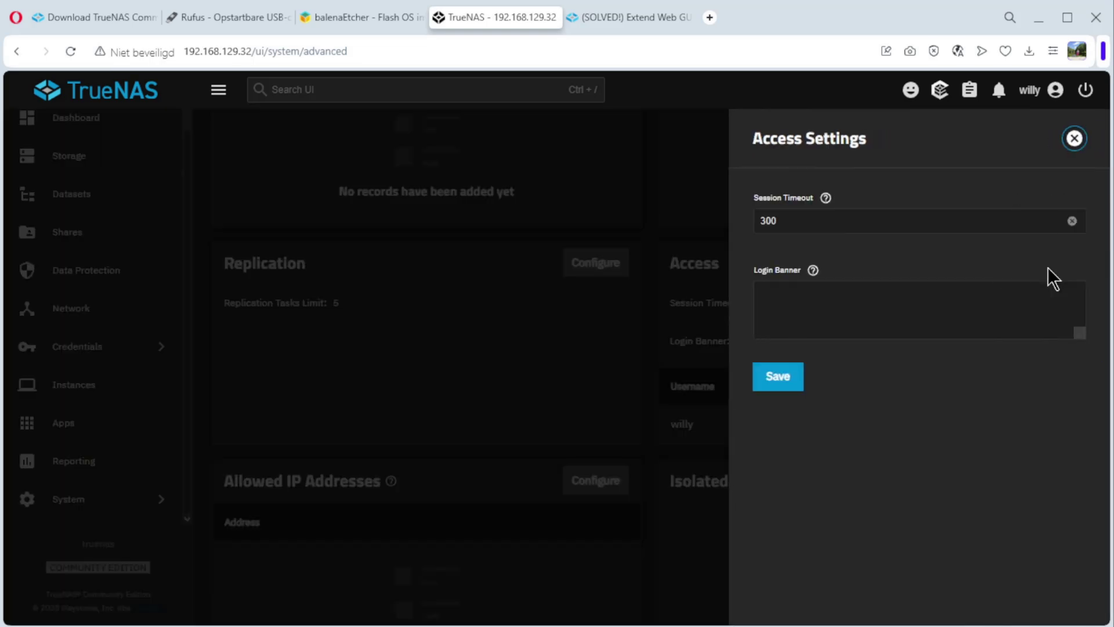
click(794, 224)
key(BackSpace)
key(BackSpace)
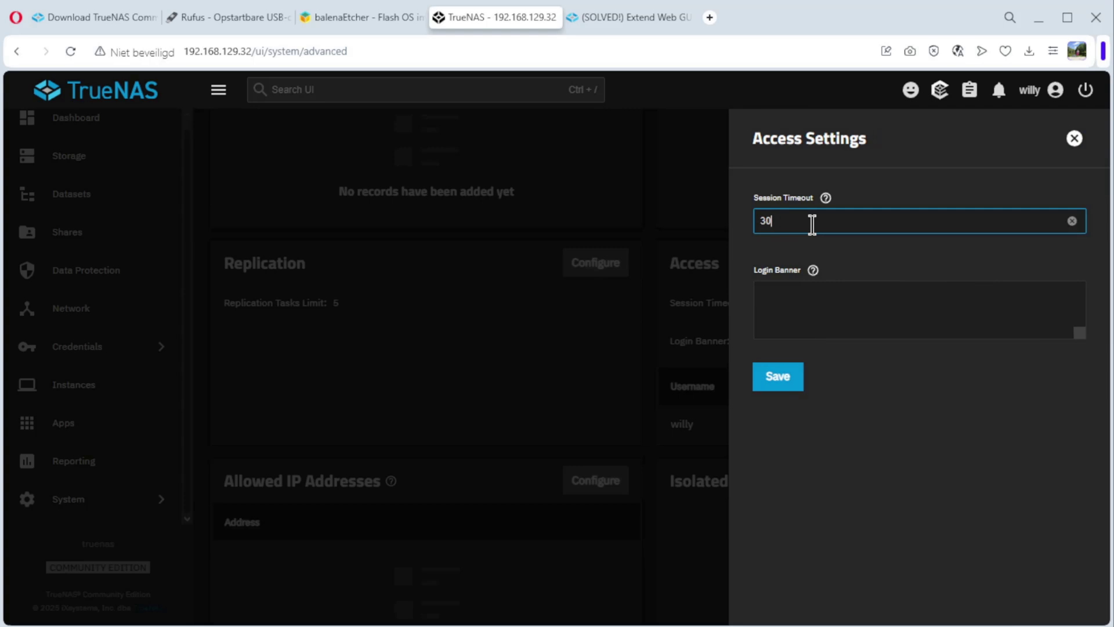
text(600)
click(777, 377)
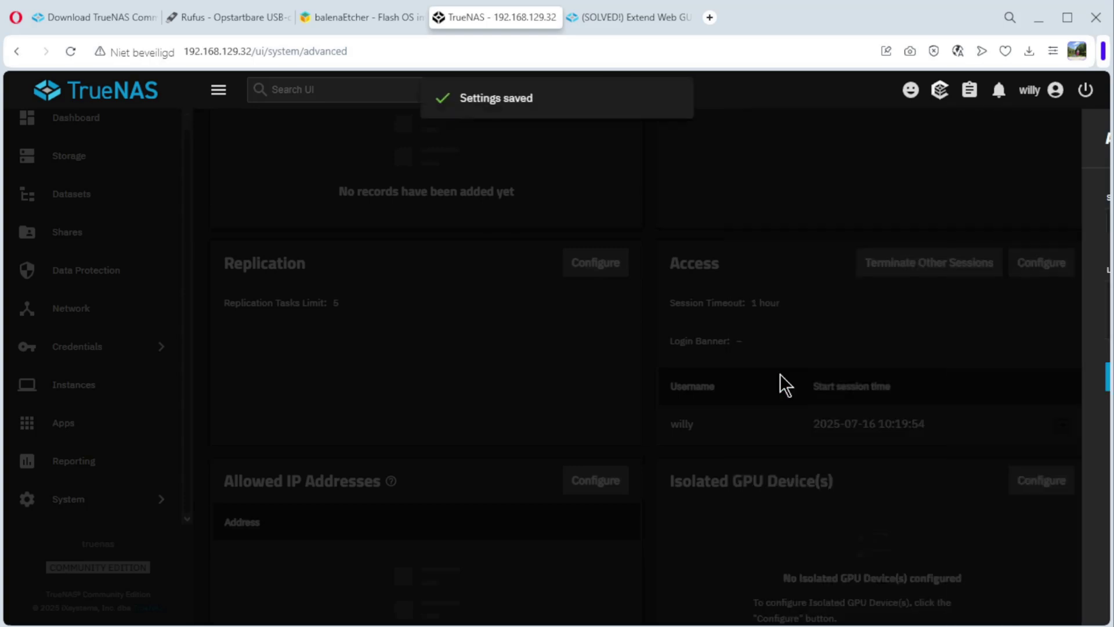